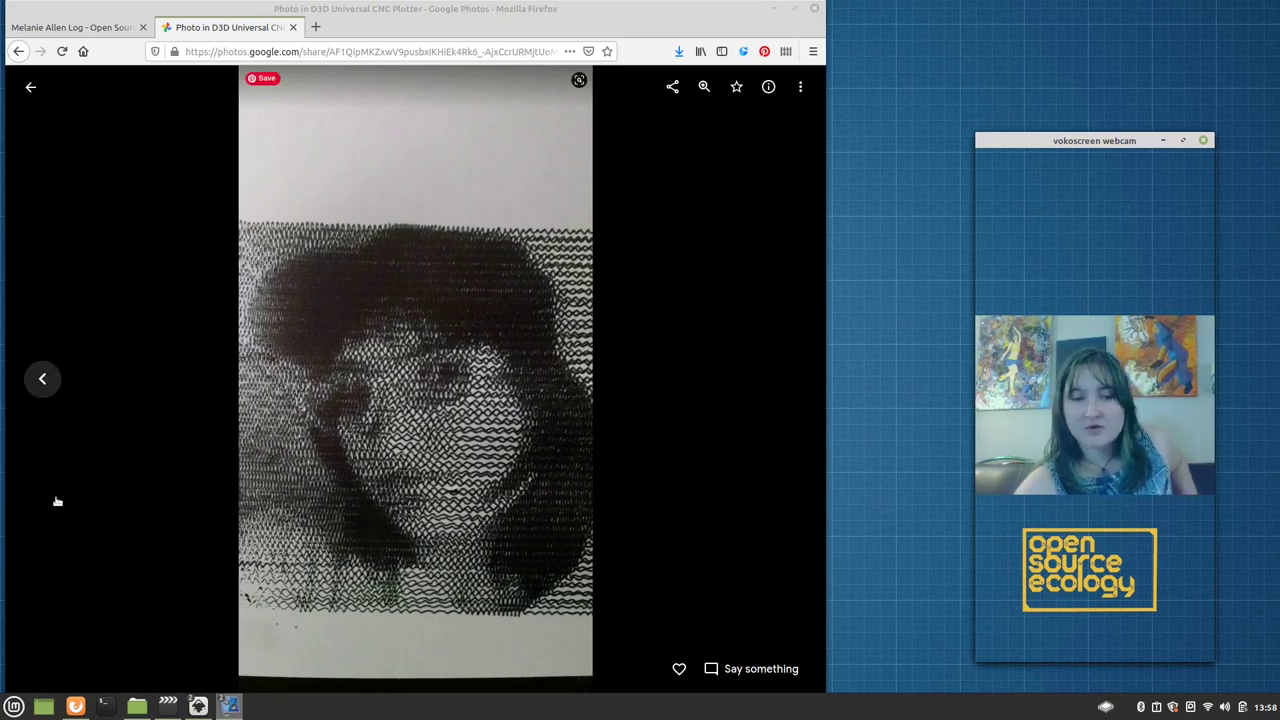
Step: Search 'squiggle' in a new browser tab and open the gwygonik/SquiggleDraw repository
mouse_move(229, 713)
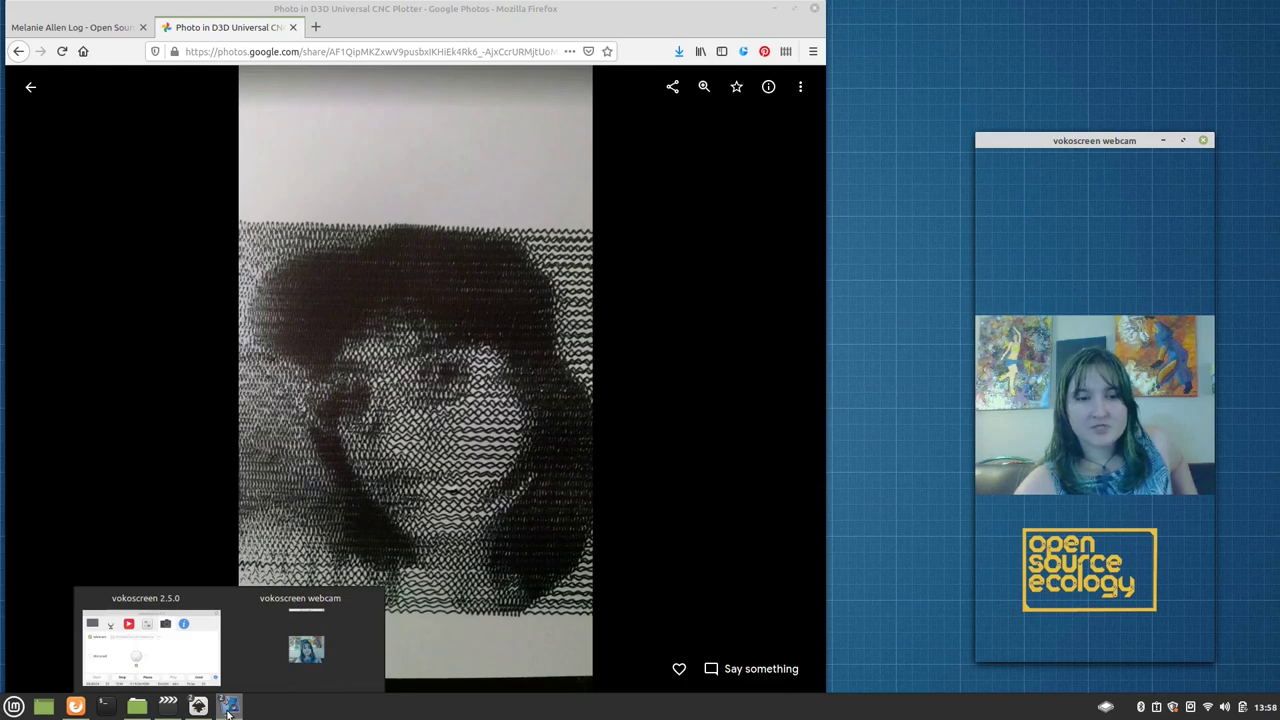
mouse_move(138, 710)
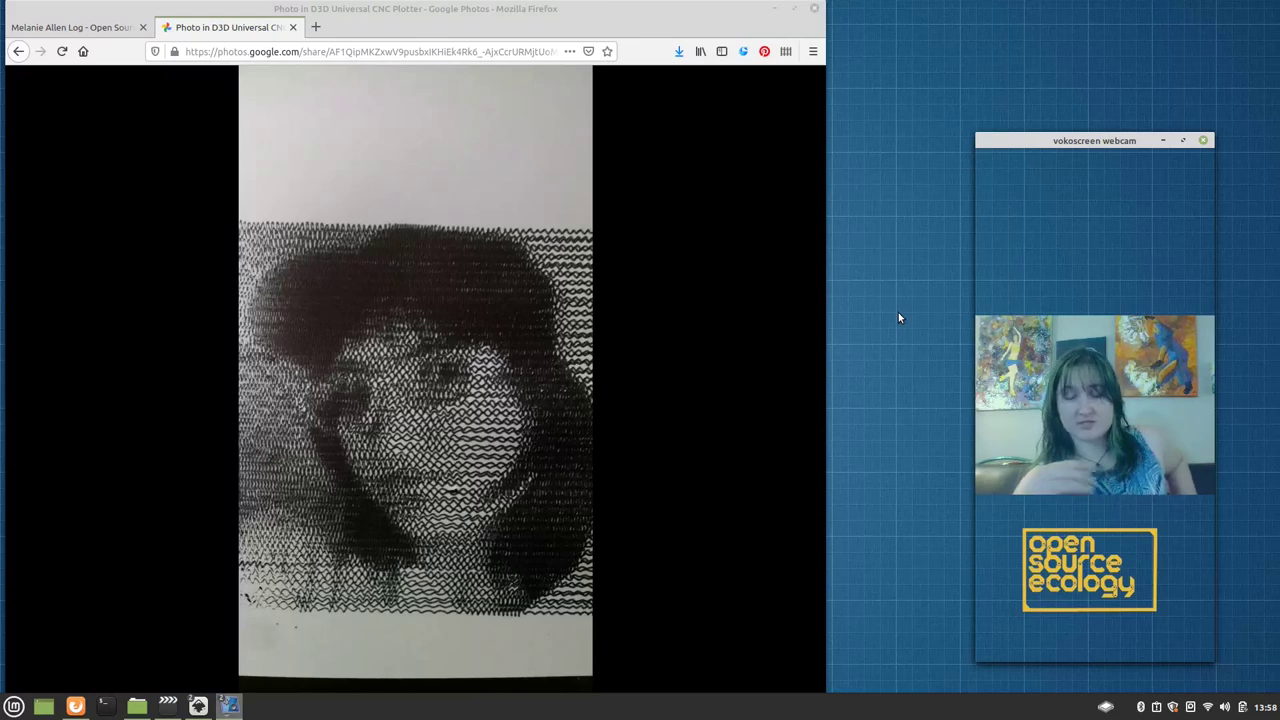
click(314, 17)
click(315, 23)
text(squiggle)
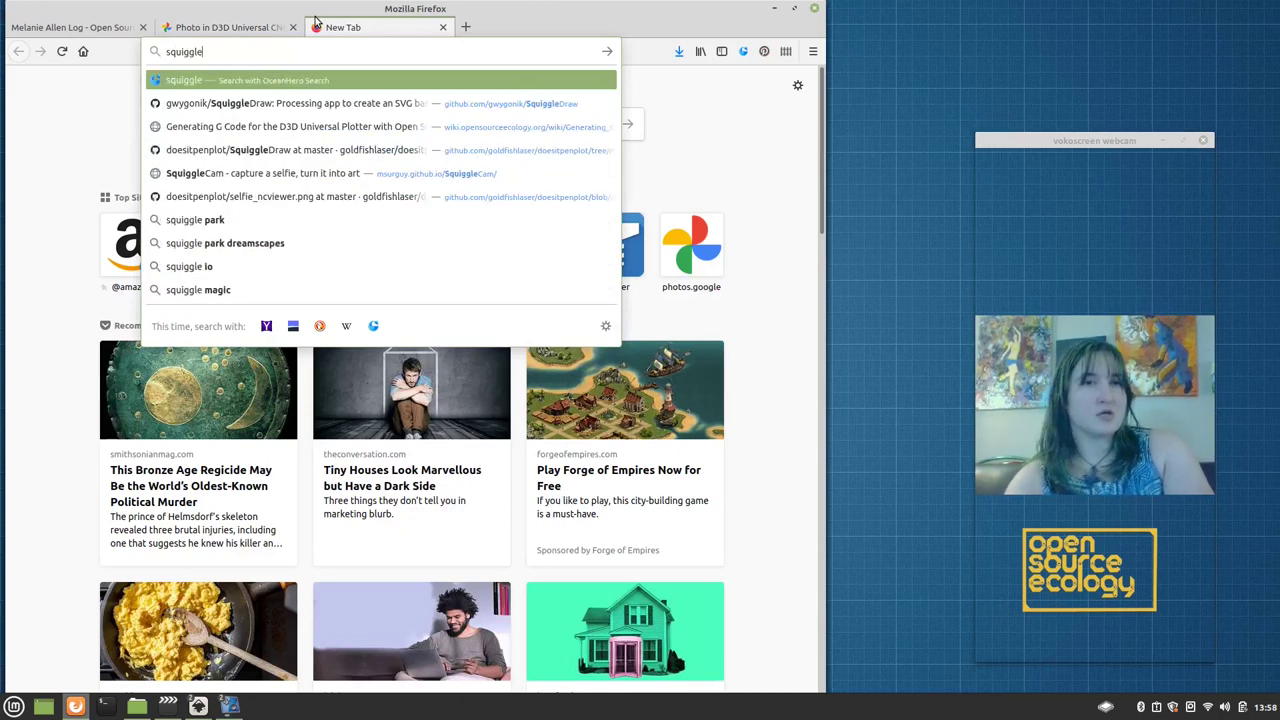
click(295, 106)
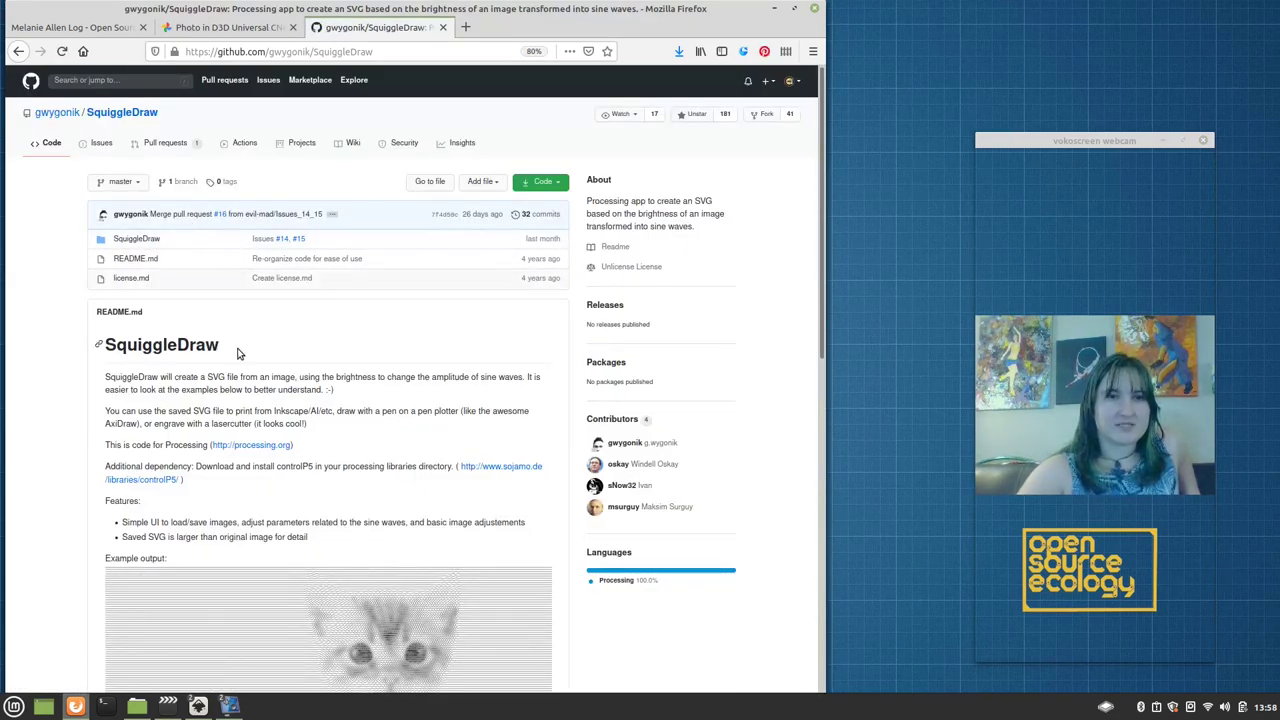
Step: Browse into the repository's SquiggleDraw sketch folder, then close the GitHub tab
scroll(347, 284, down, 3)
scroll(347, 284, down, 9)
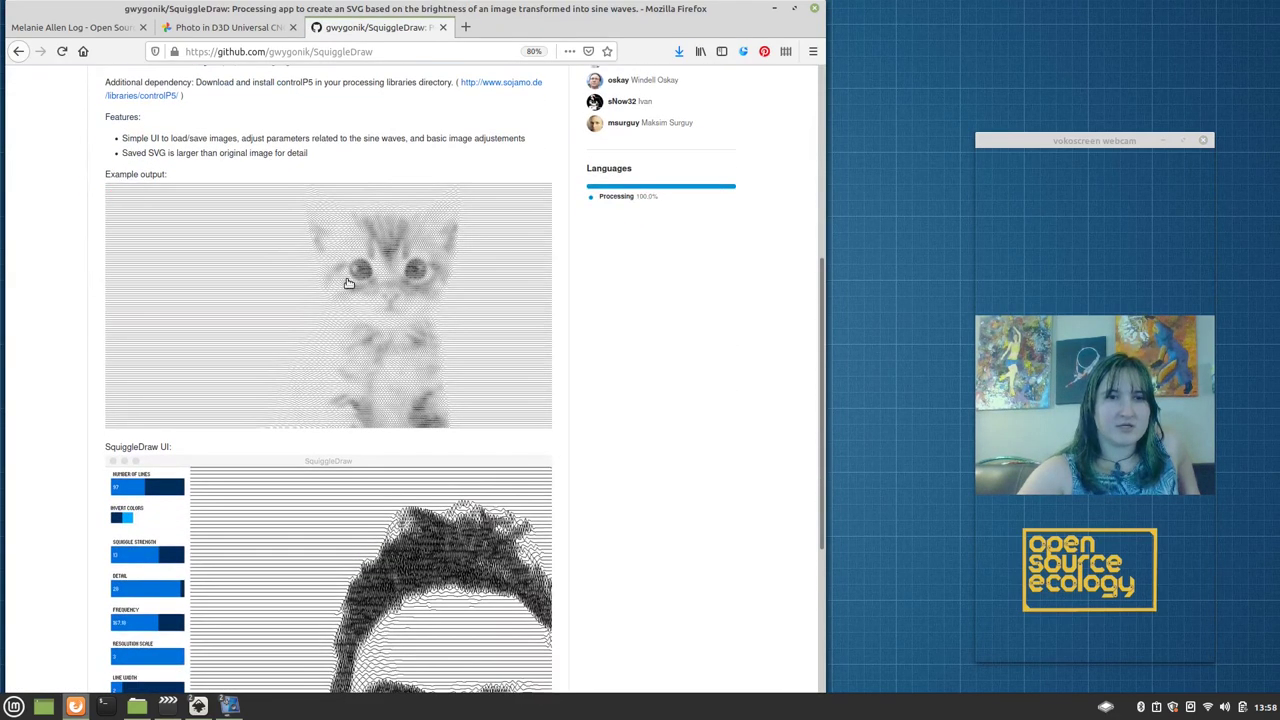
scroll(368, 423, up, 2)
scroll(368, 423, up, 10)
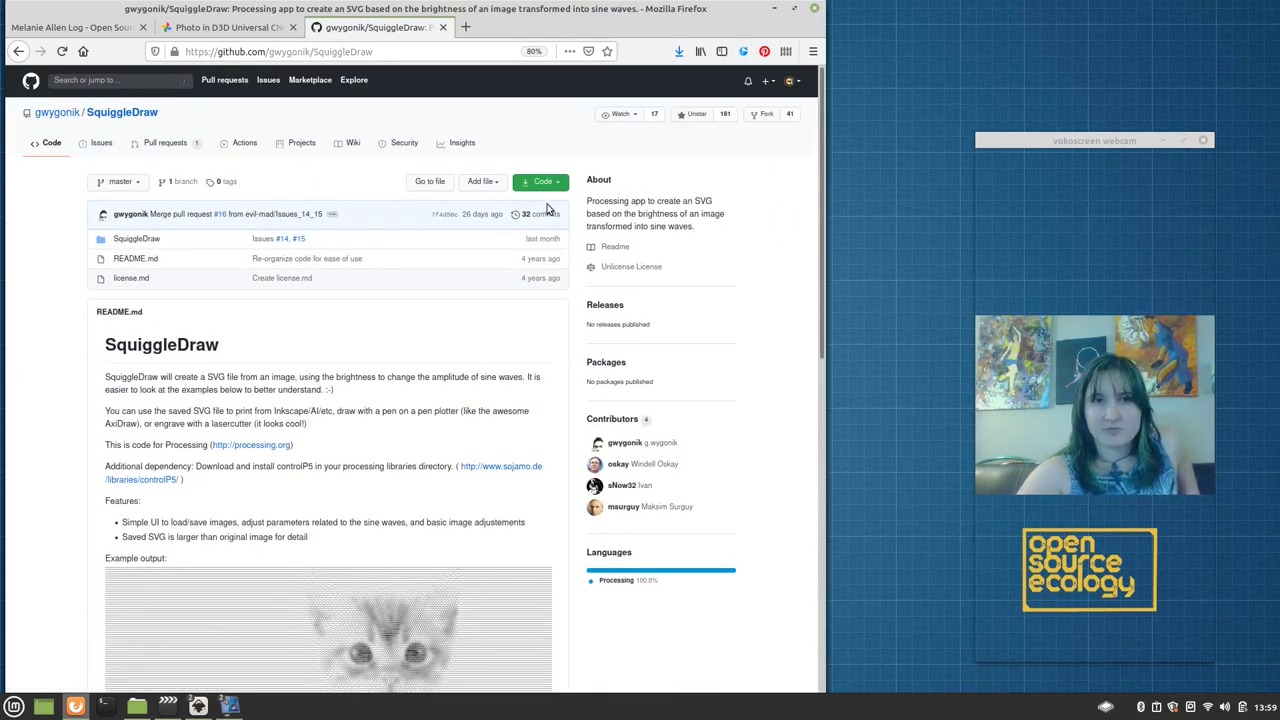
click(130, 240)
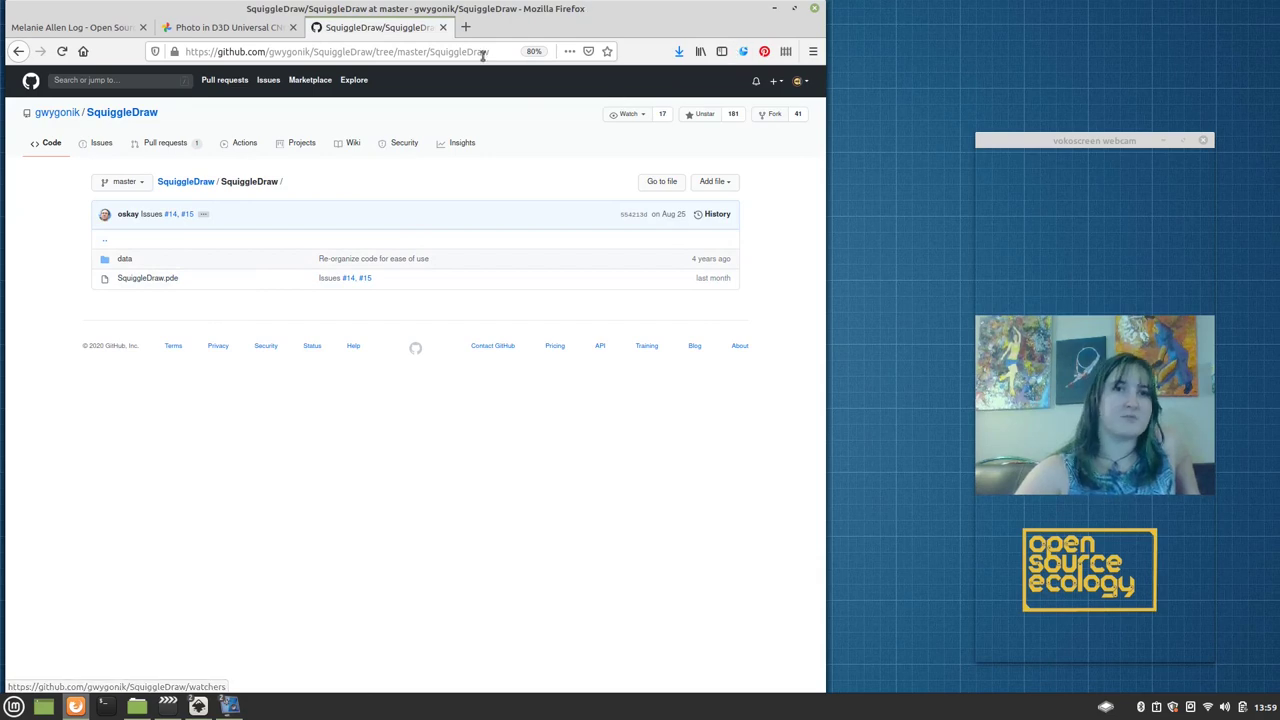
click(444, 27)
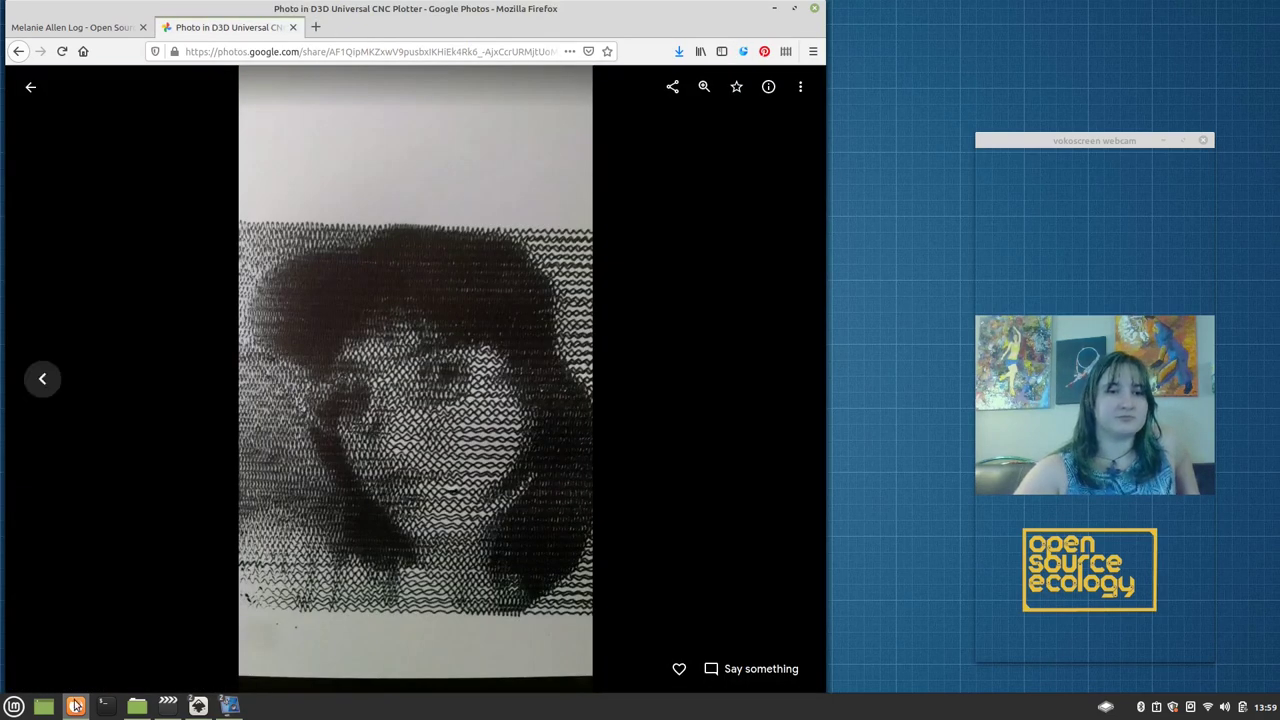
Step: In Nemo, go to SquiggleDraw-master > SquiggleDraw and open SquiggleDraw.pde in Processing
click(139, 705)
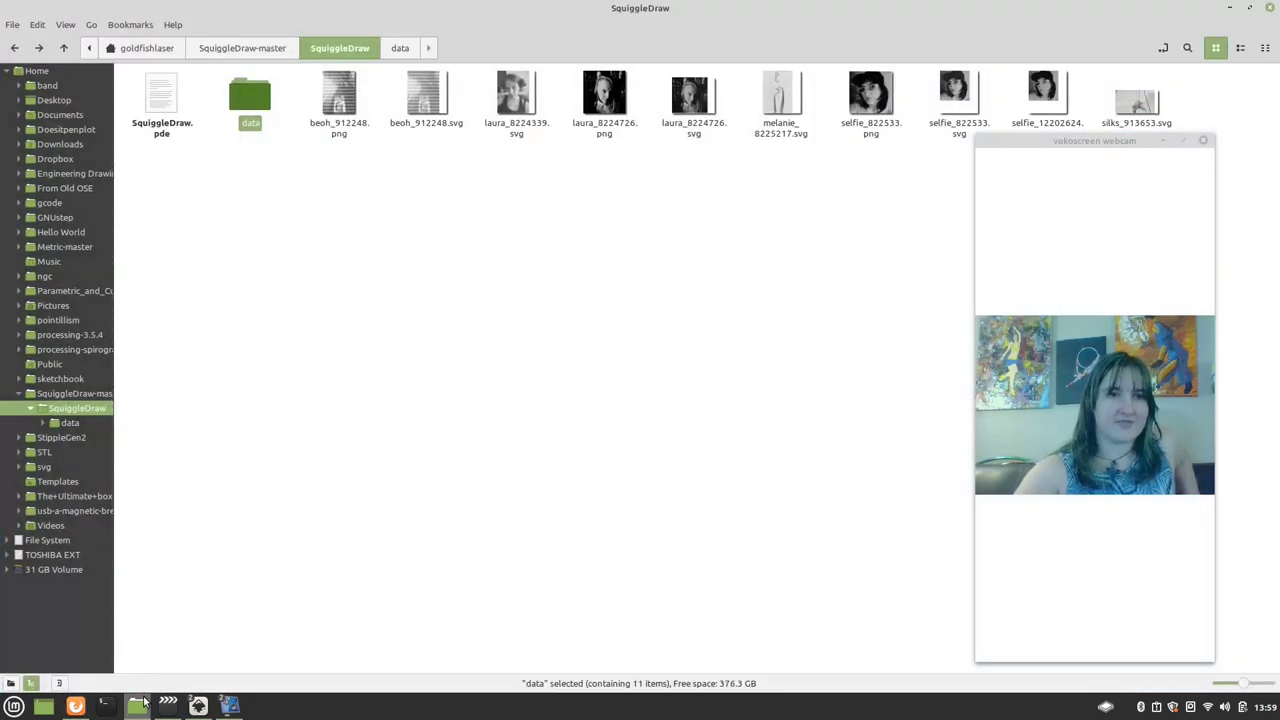
click(87, 396)
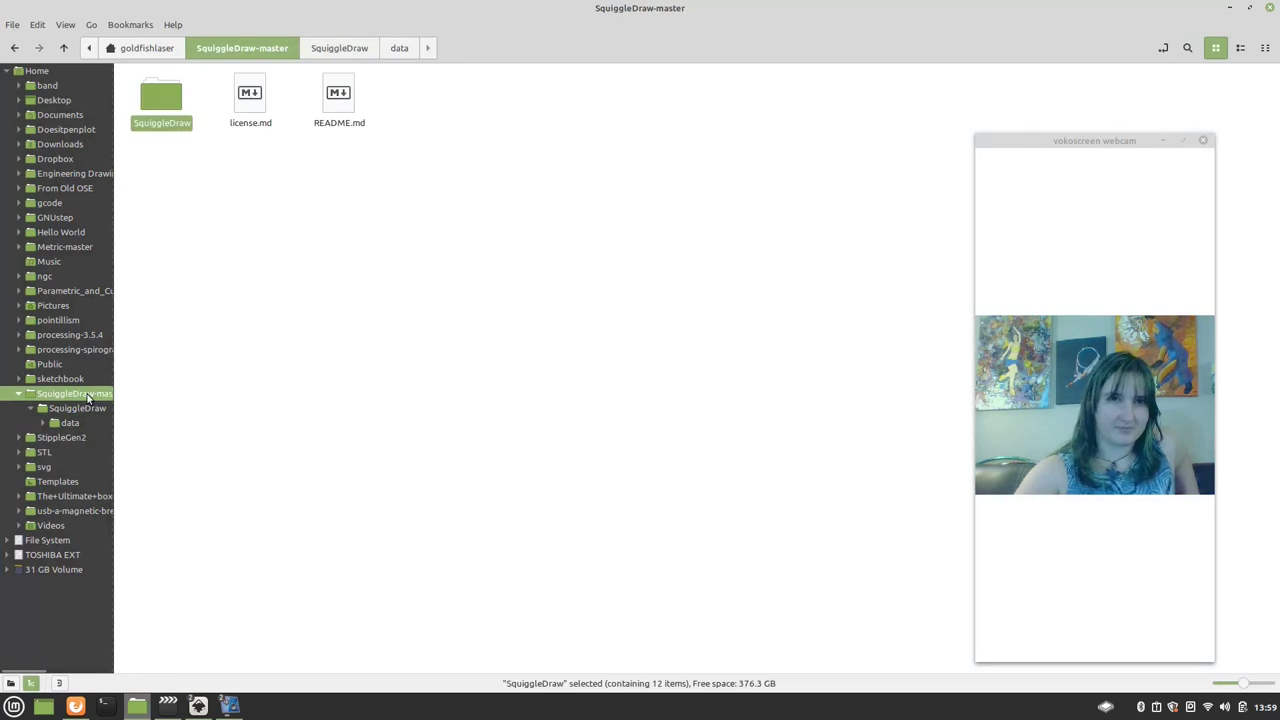
double_click(165, 100)
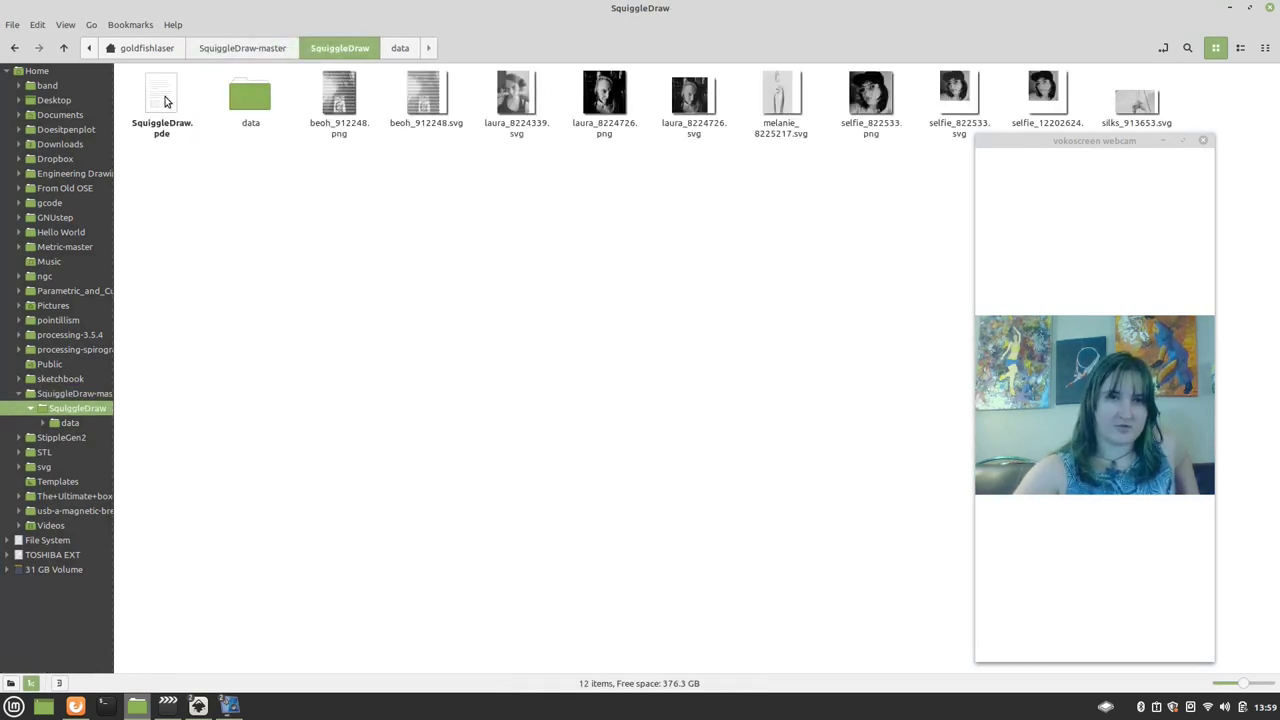
double_click(163, 100)
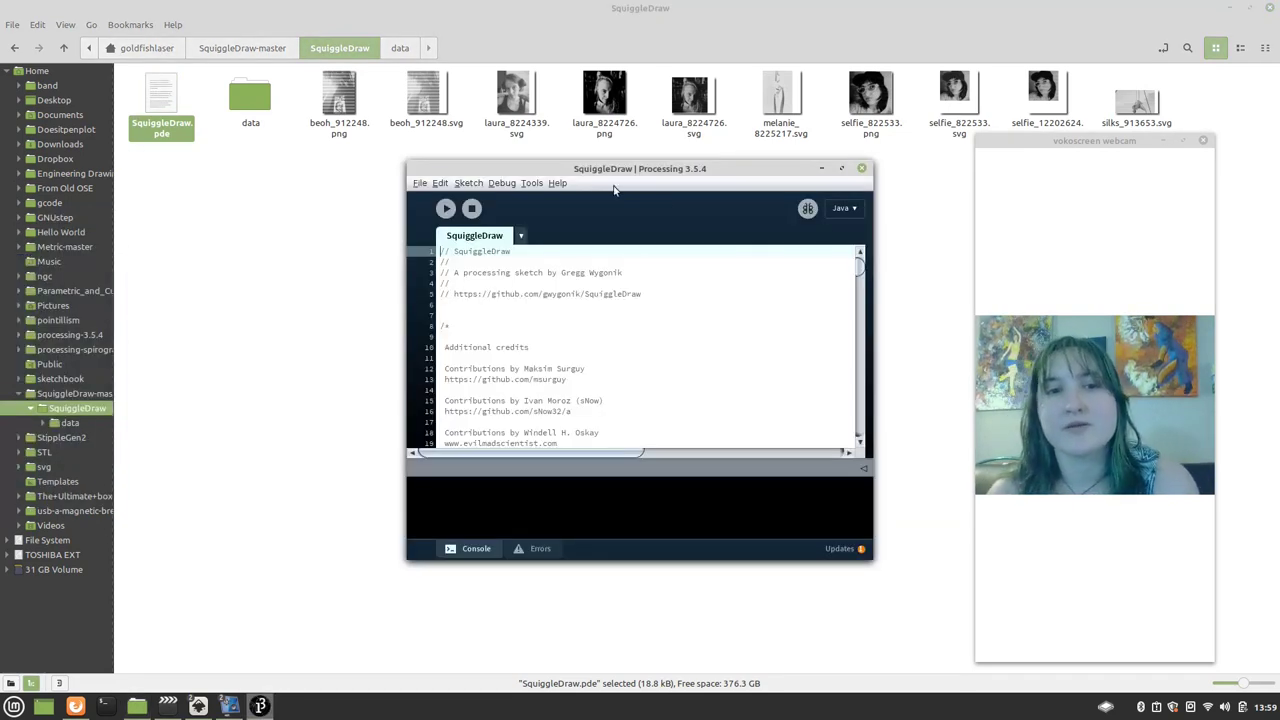
Step: Preview selfie_822533.svg, close the preview, and return to the Processing code
double_click(958, 95)
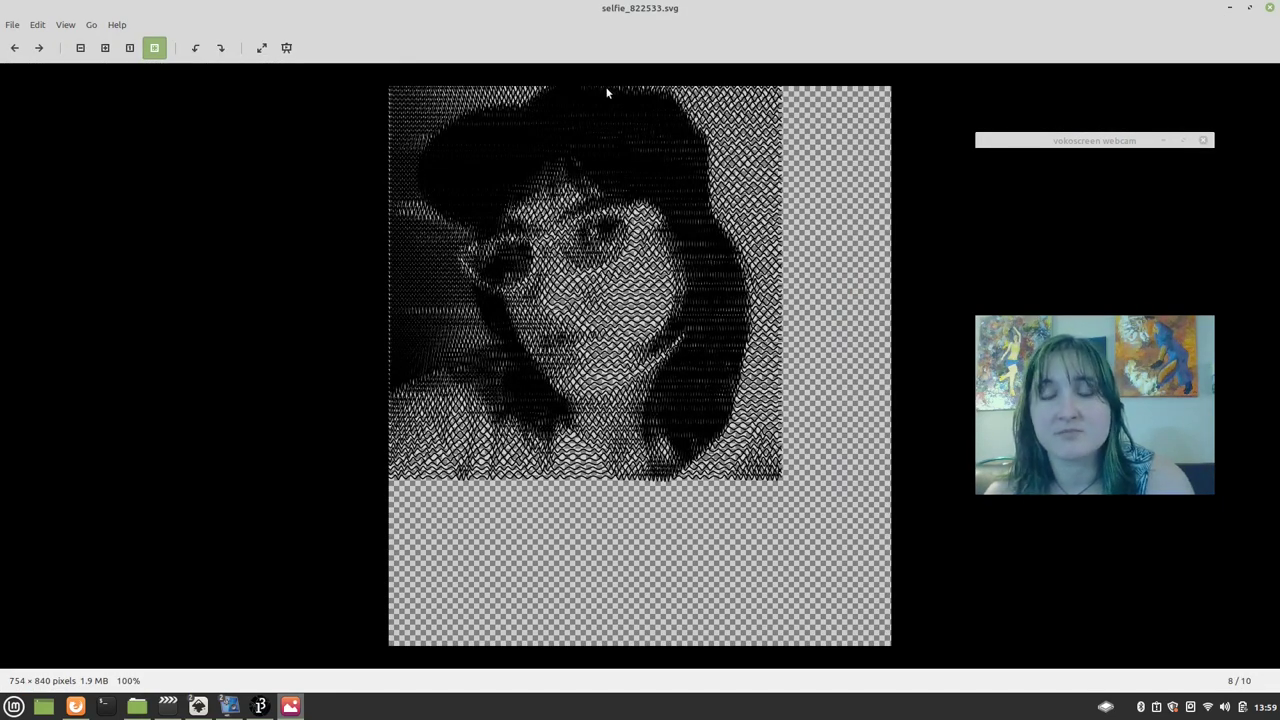
click(1269, 7)
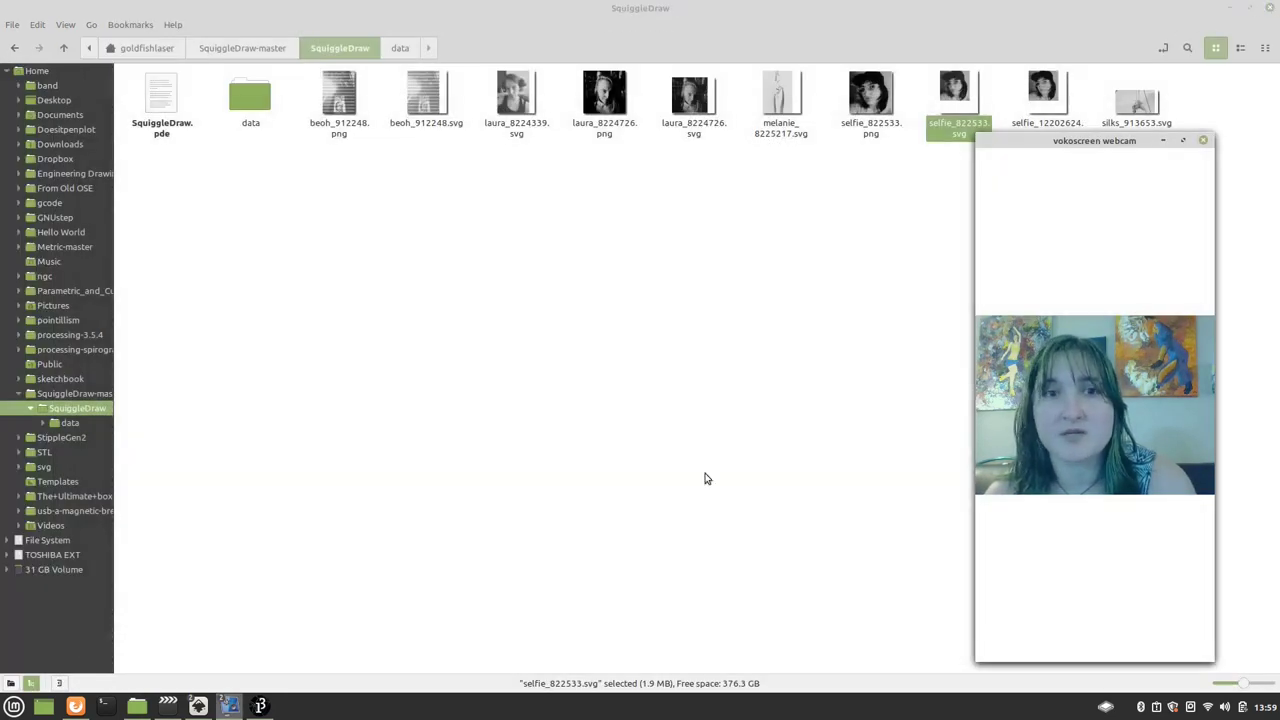
click(259, 706)
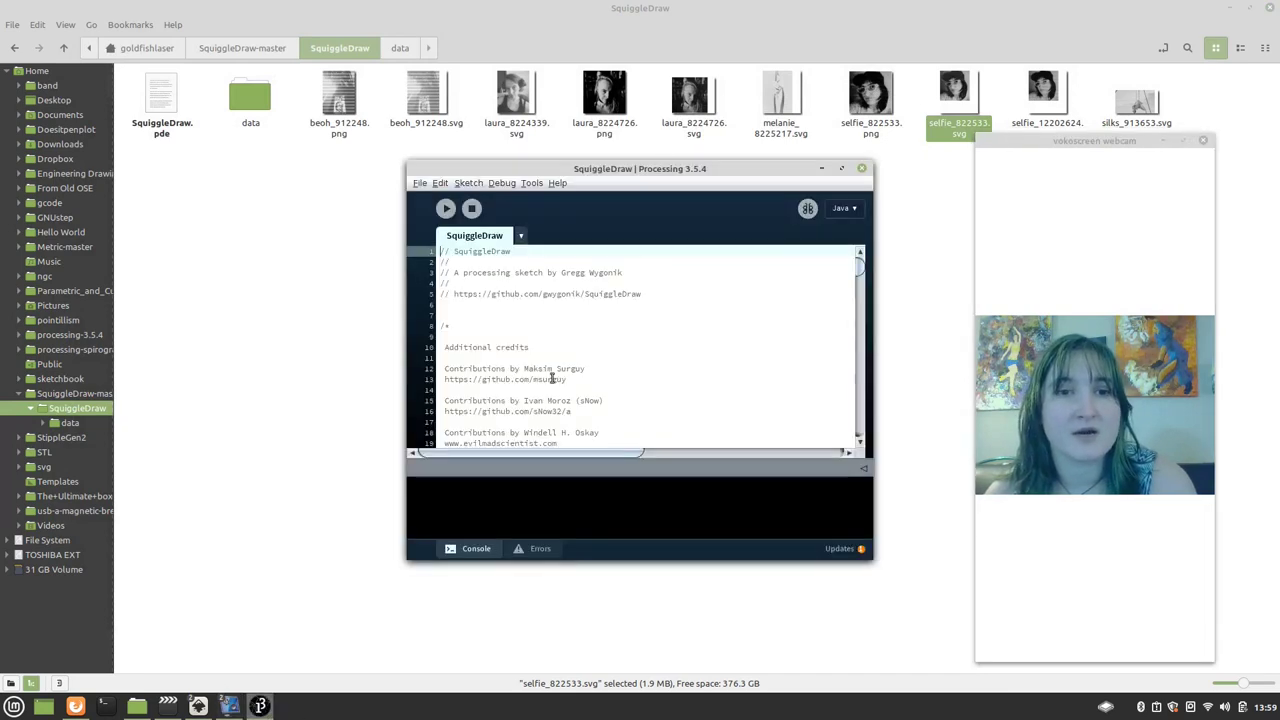
scroll(560, 395, down, 4)
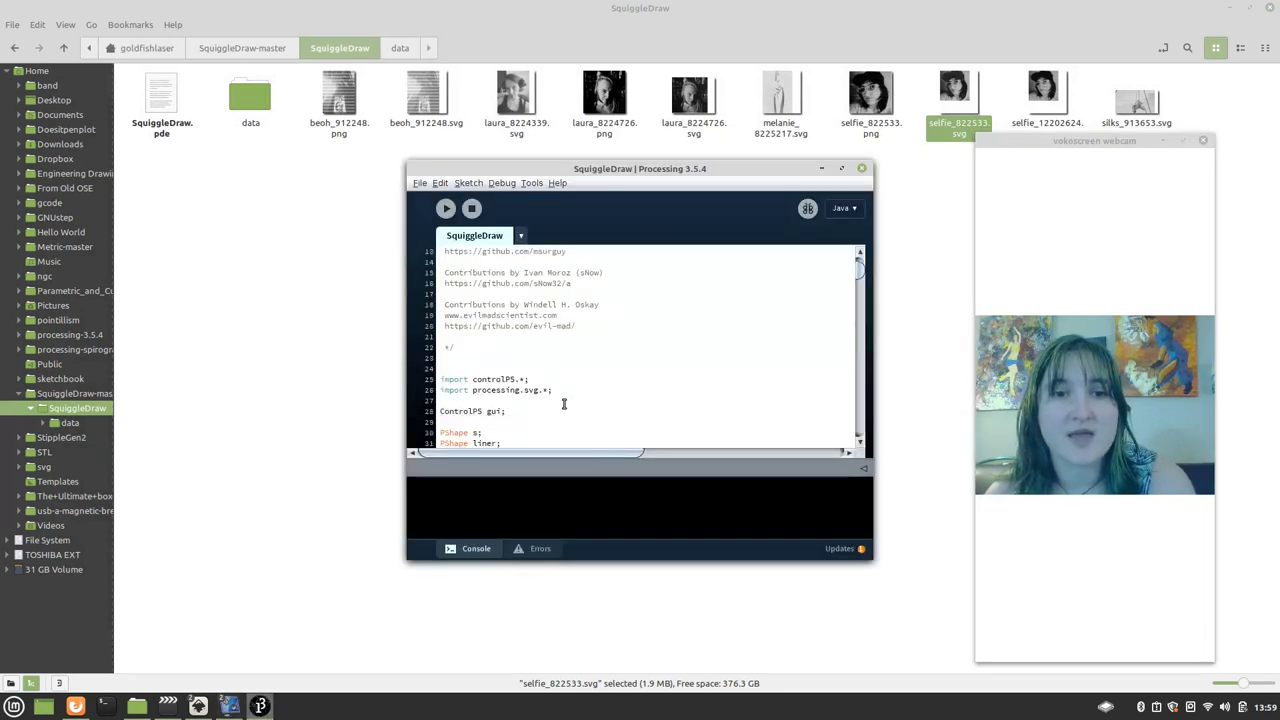
scroll(563, 404, down, 1)
Step: Open the sketch's data folder and select the Rachel-Carson.jpg source image
click(248, 112)
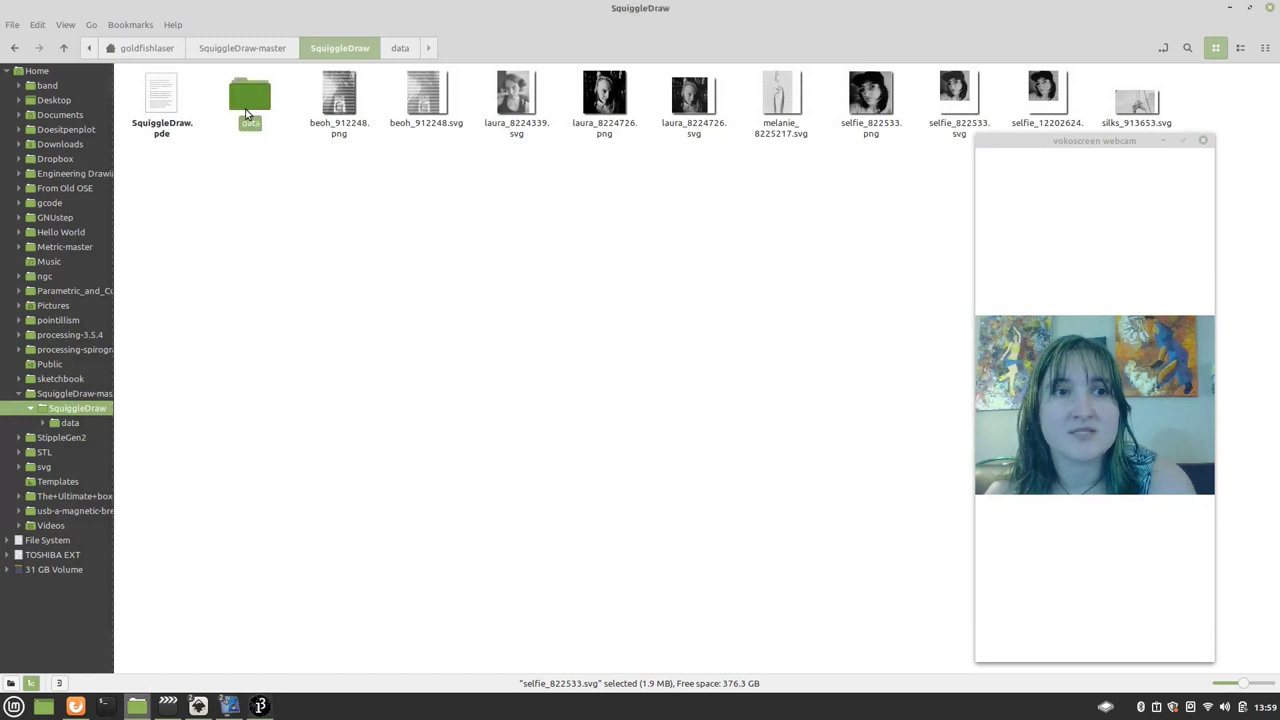
double_click(248, 112)
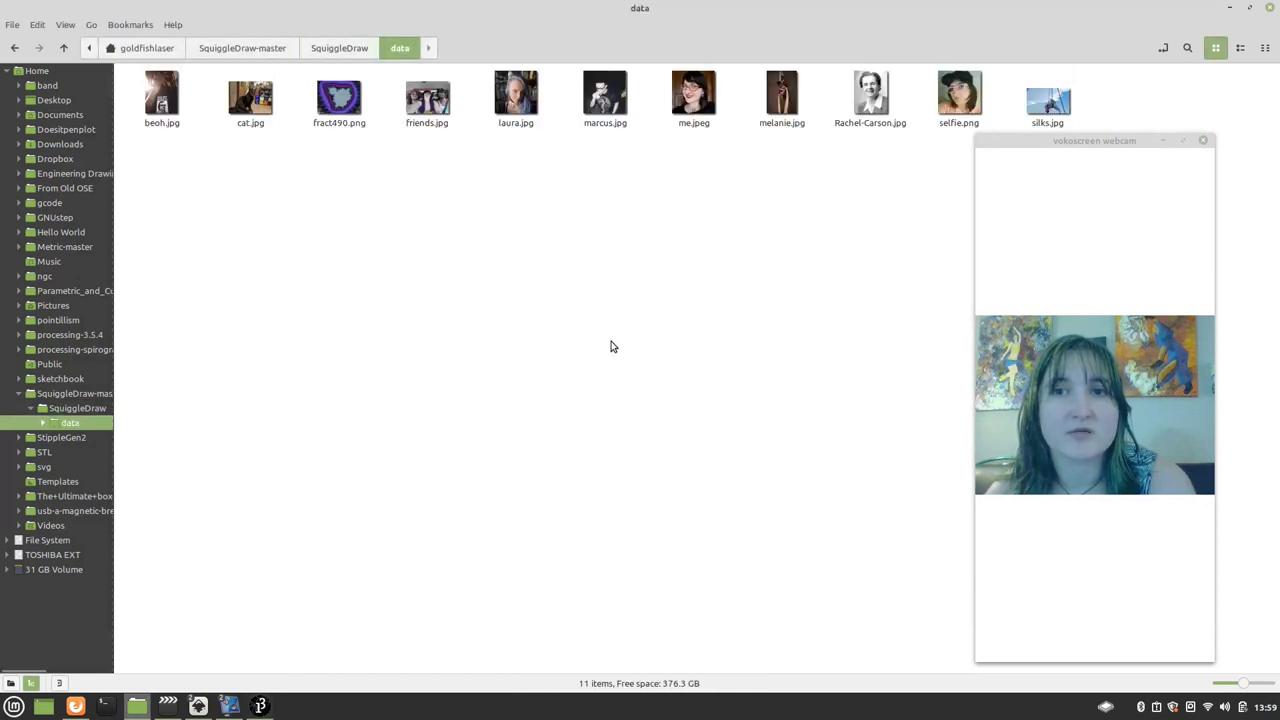
click(870, 95)
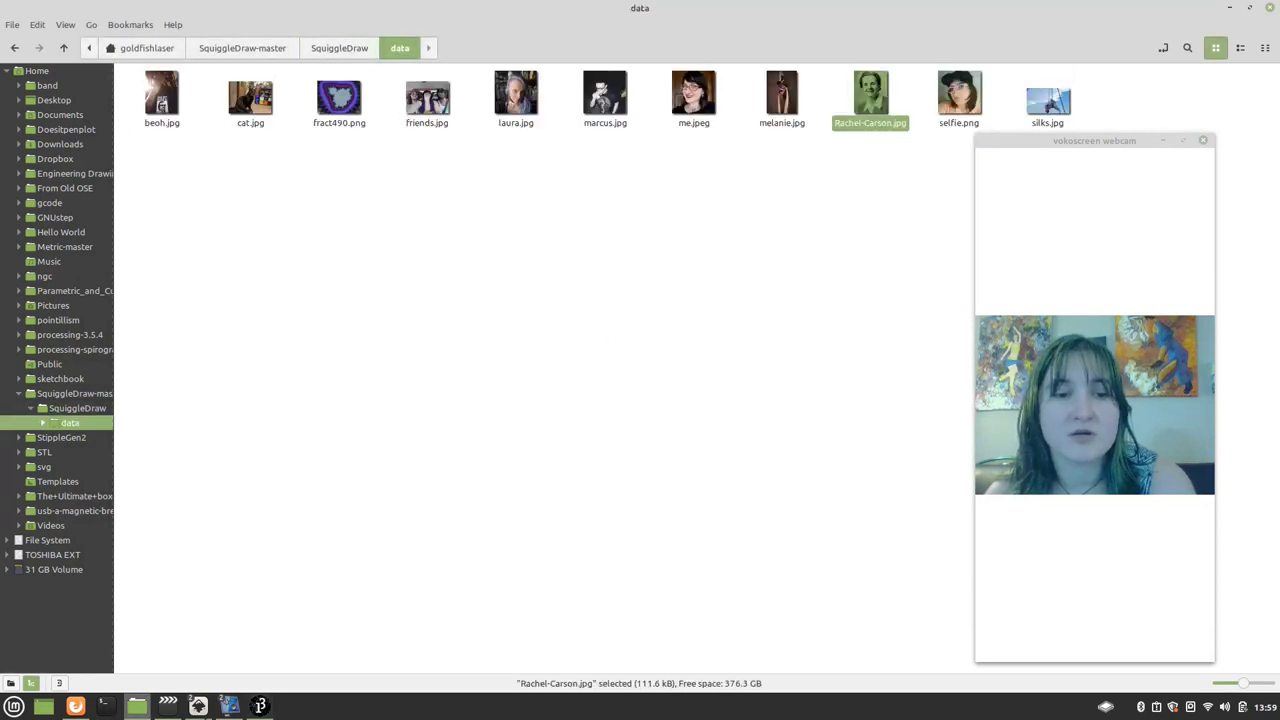
Step: Replace 'Rachel-Carson.jpg' with 'me.jpeg' on line 66 and run the sketch
click(260, 706)
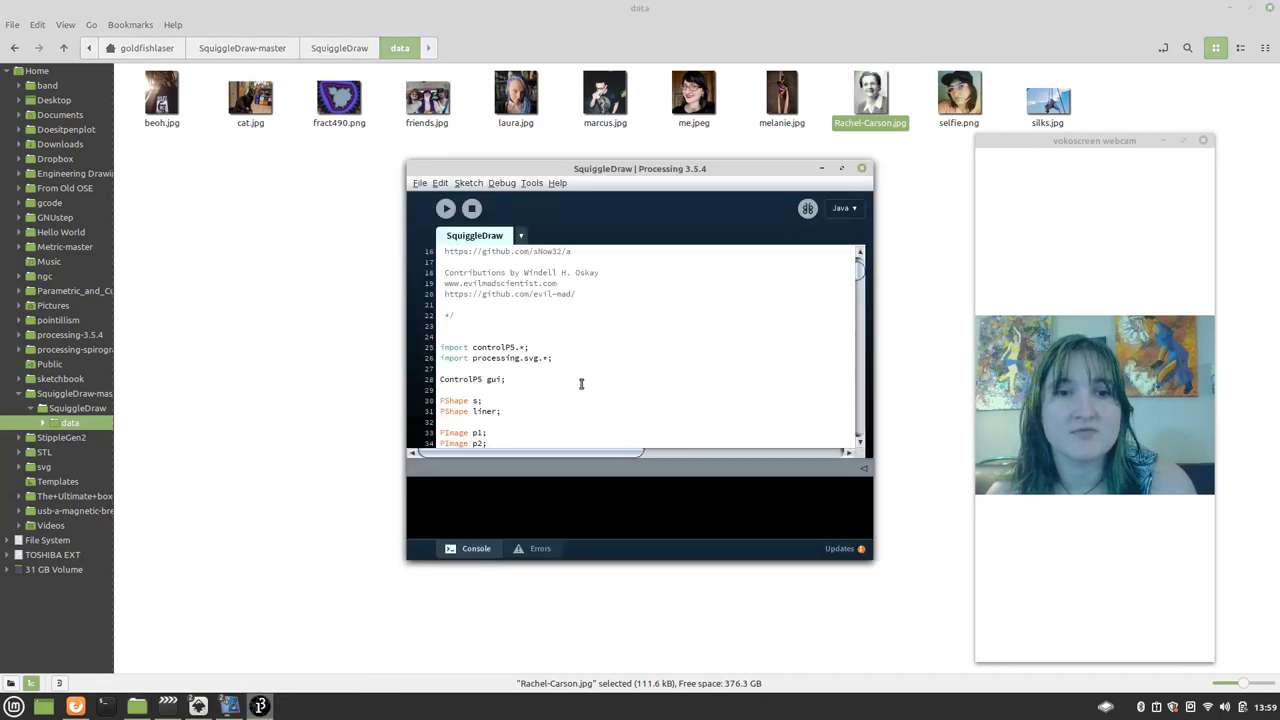
scroll(581, 384, down, 11)
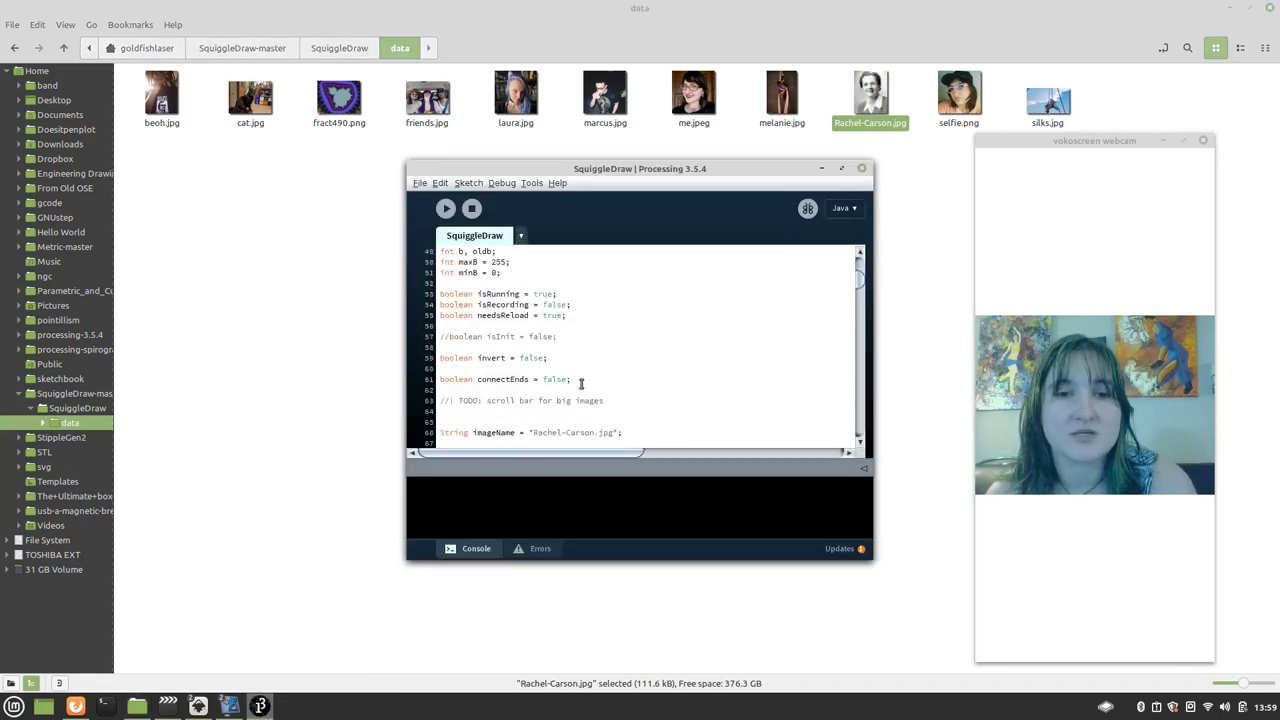
scroll(581, 384, down, 1)
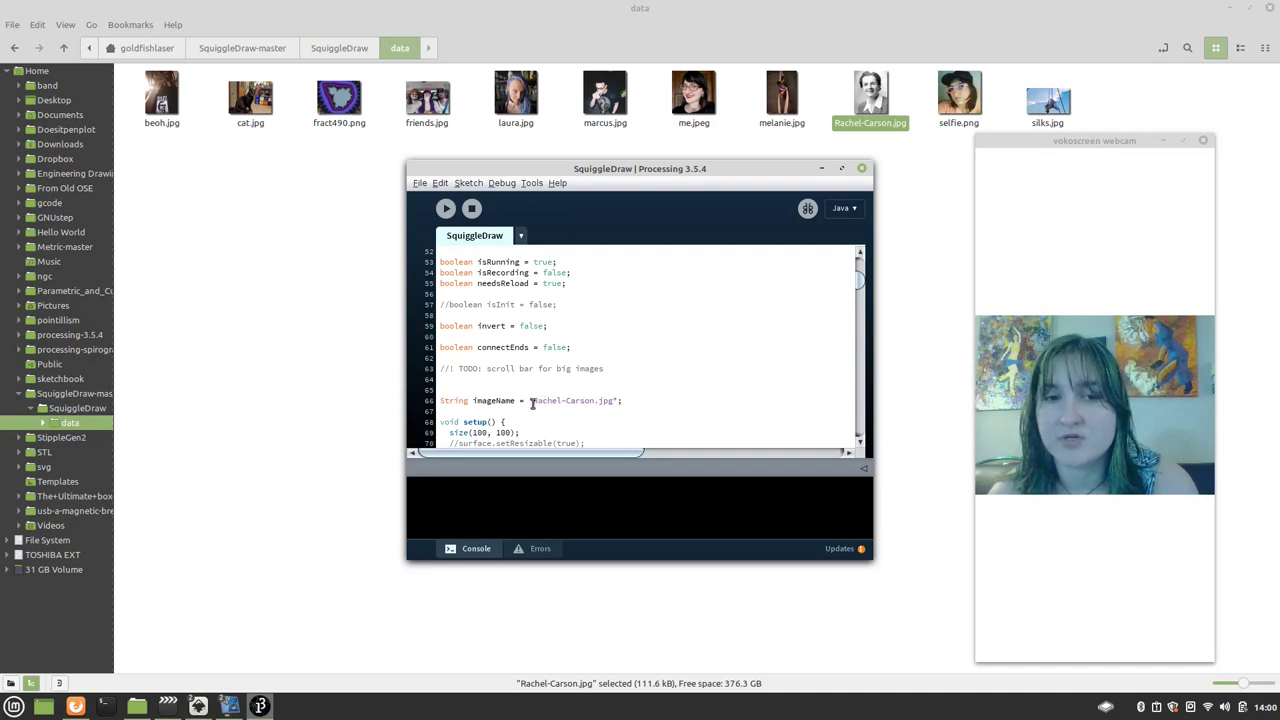
drag(533, 400, 614, 401)
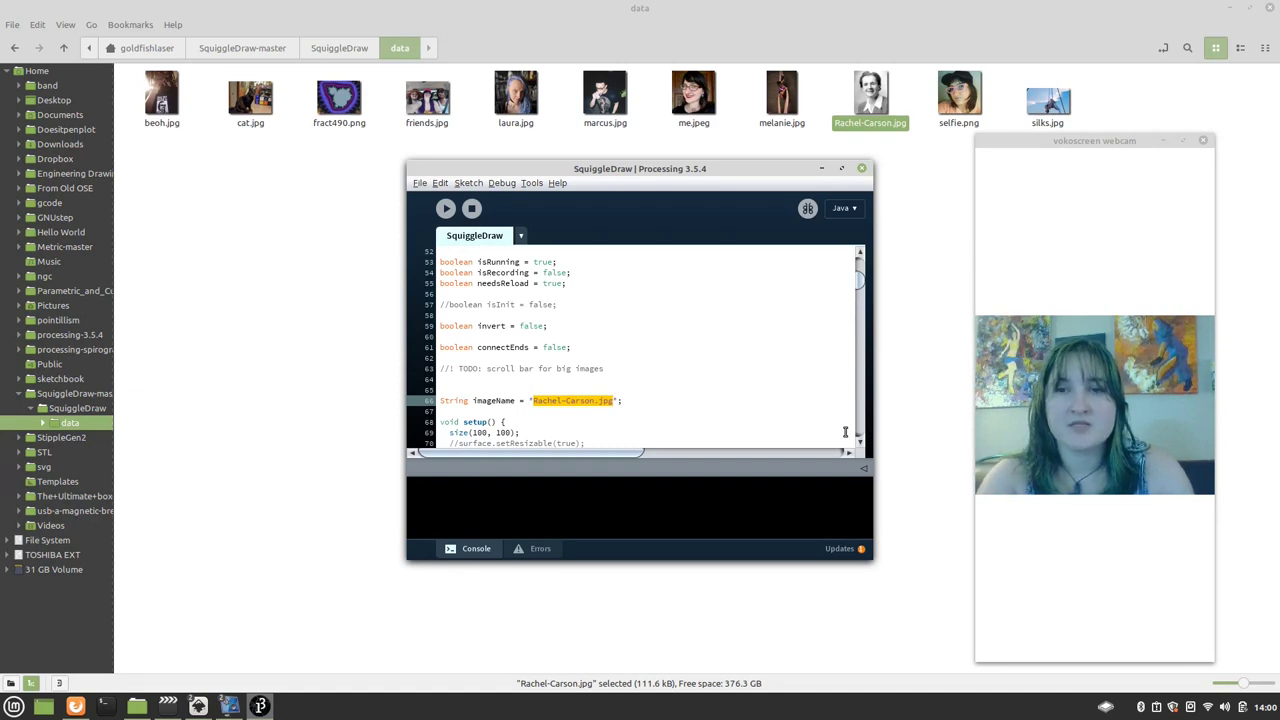
text(me.)
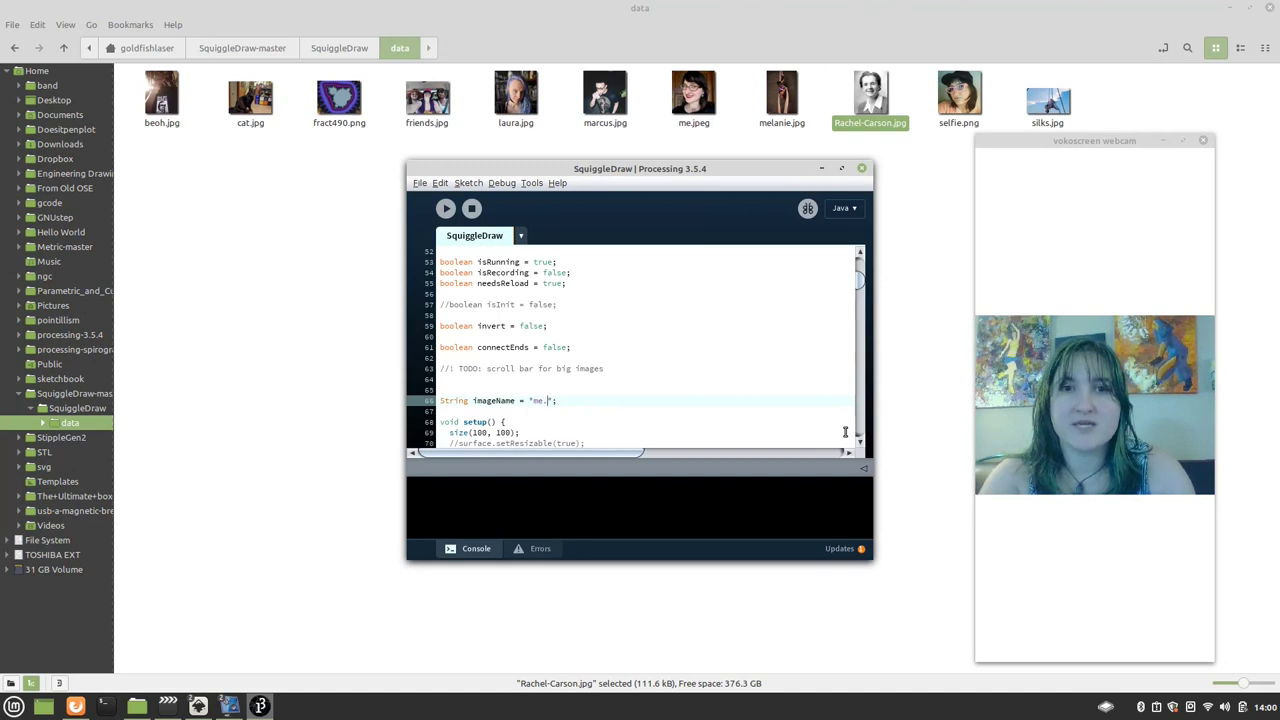
text(jpeg)
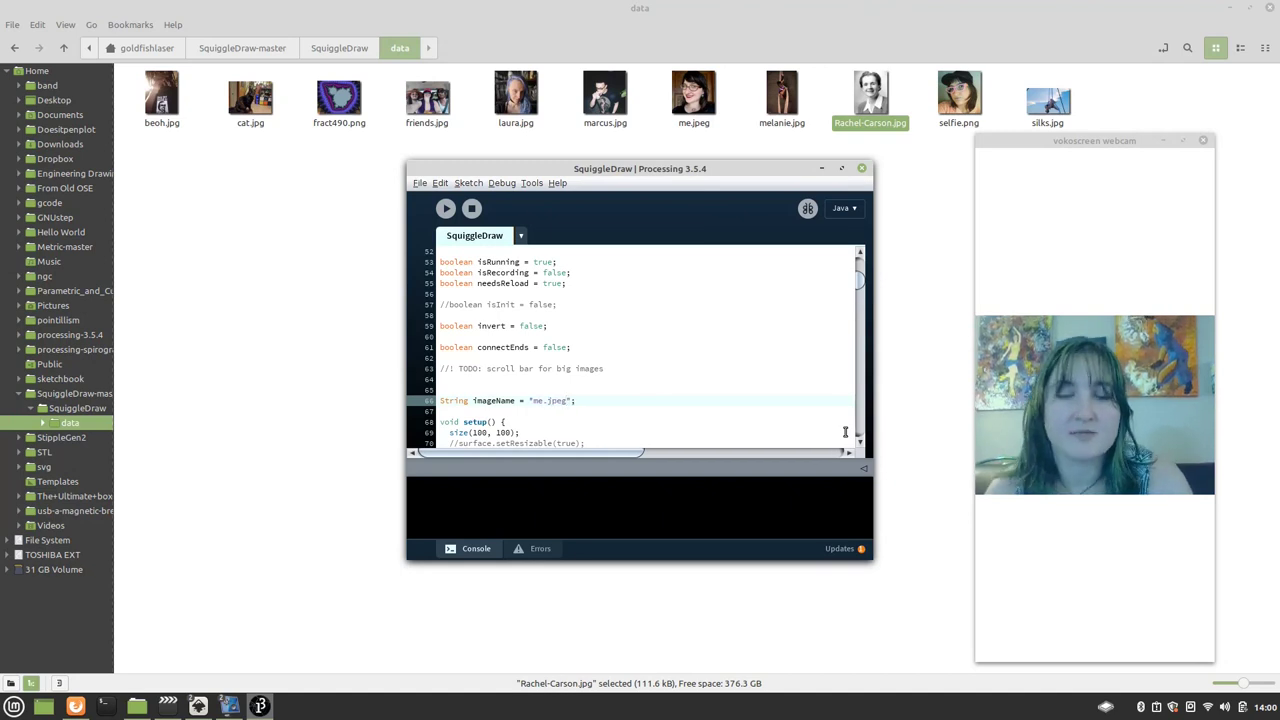
scroll(571, 361, down, 2)
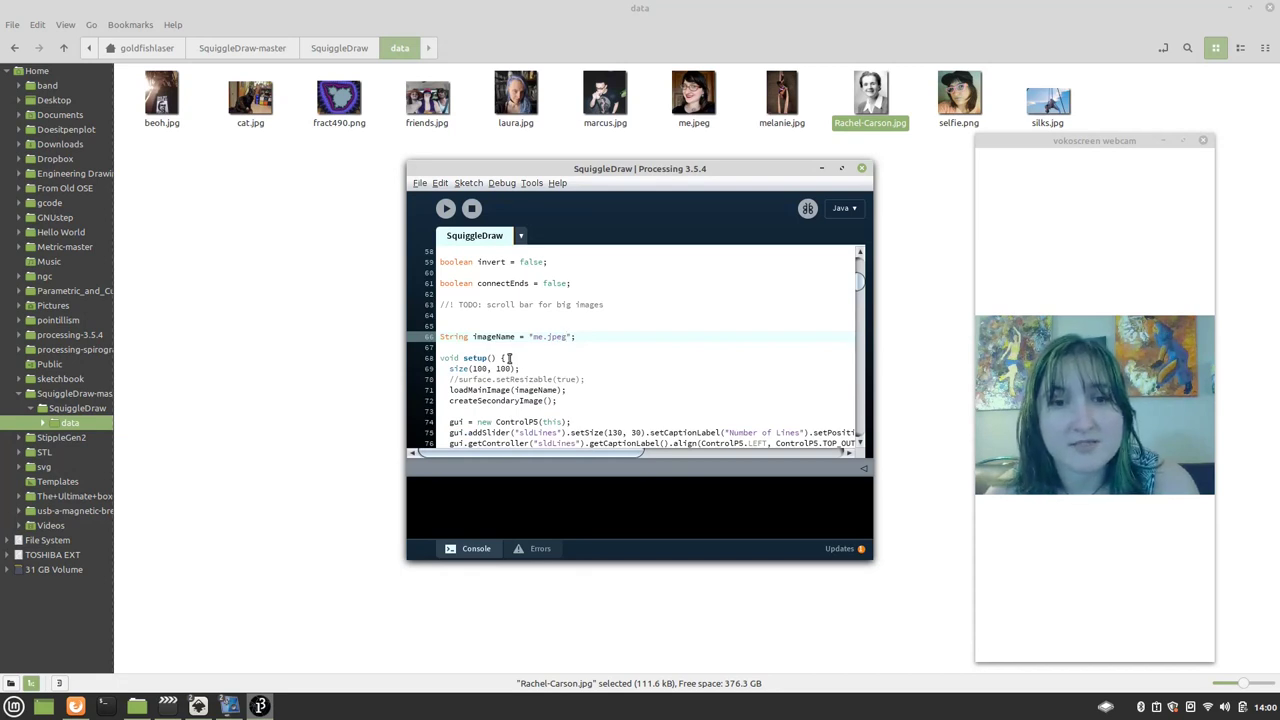
click(479, 369)
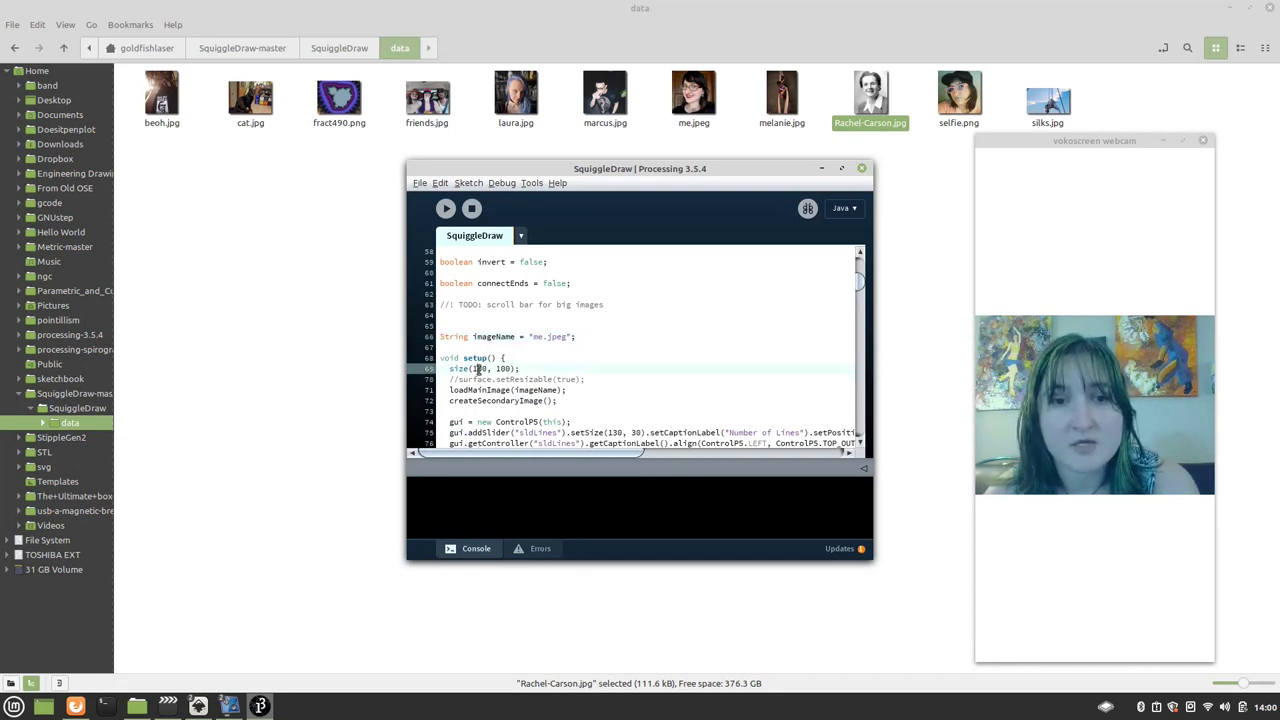
click(446, 208)
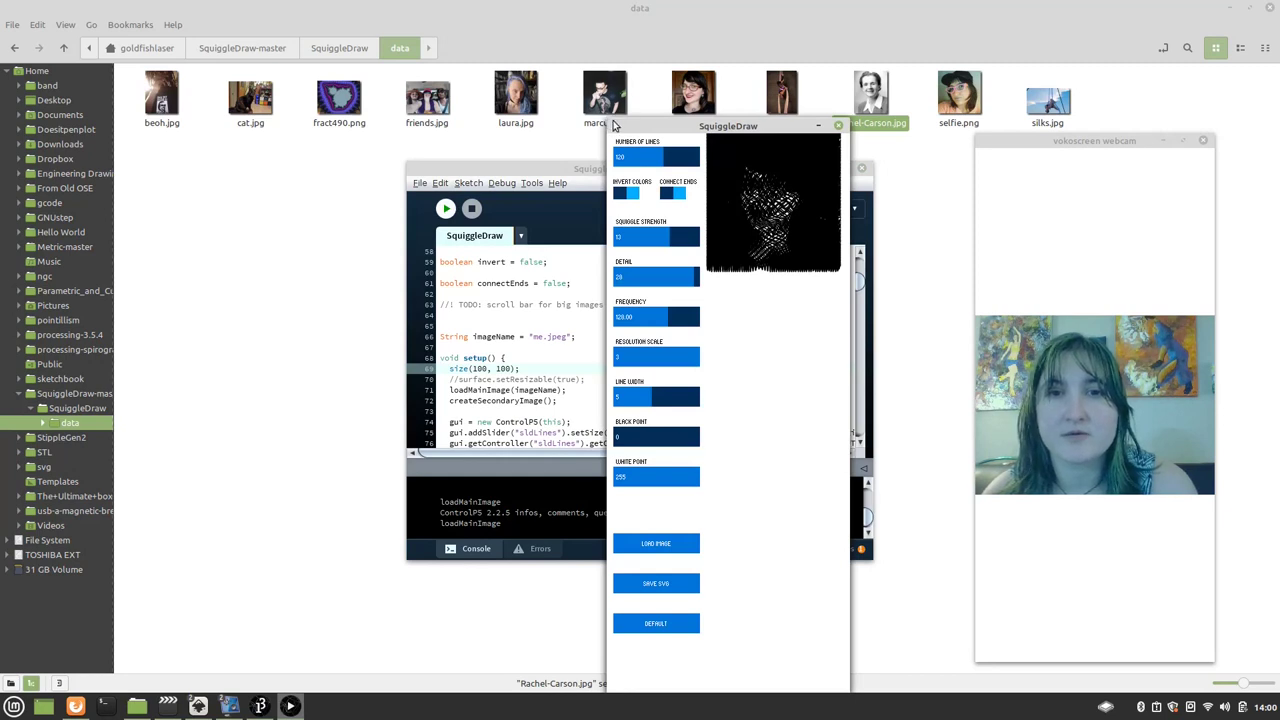
Step: Move the running sketch window aside and raise the Processing editor showing the setup code
mouse_move(614, 124)
mouse_down()
mouse_move(538, 50)
mouse_move(478, 55)
mouse_up()
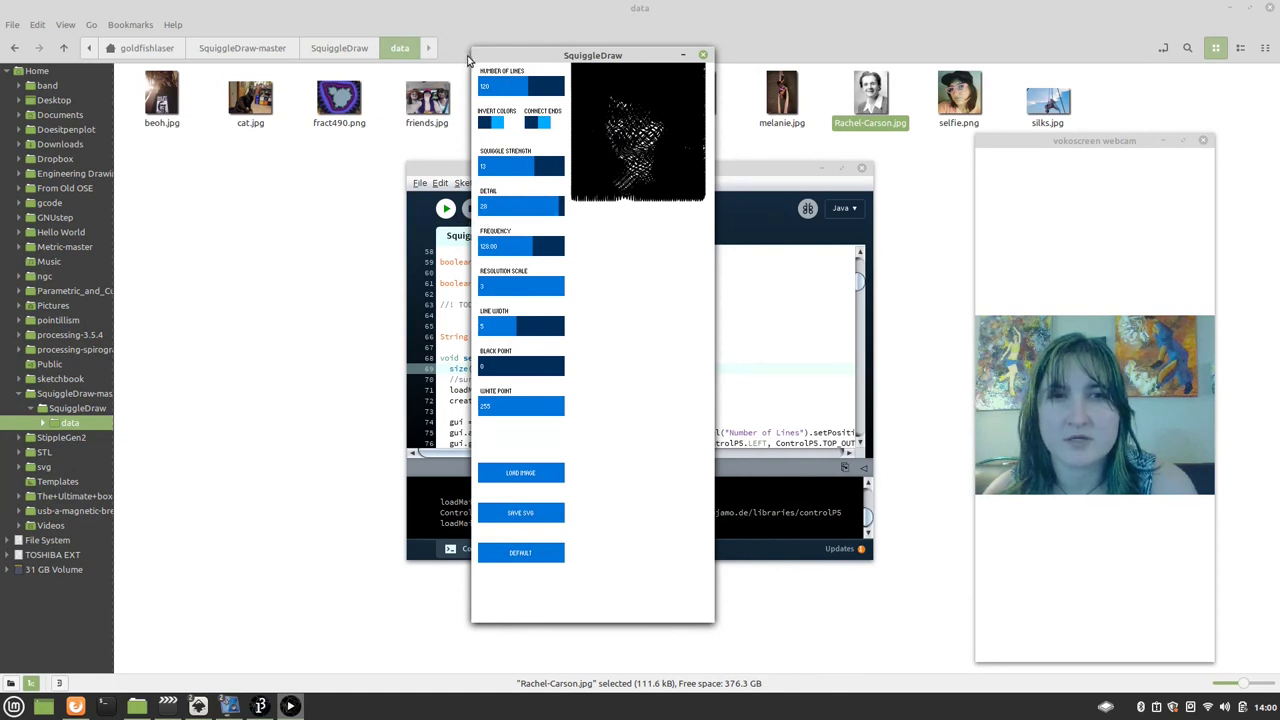
drag(477, 55, 443, 62)
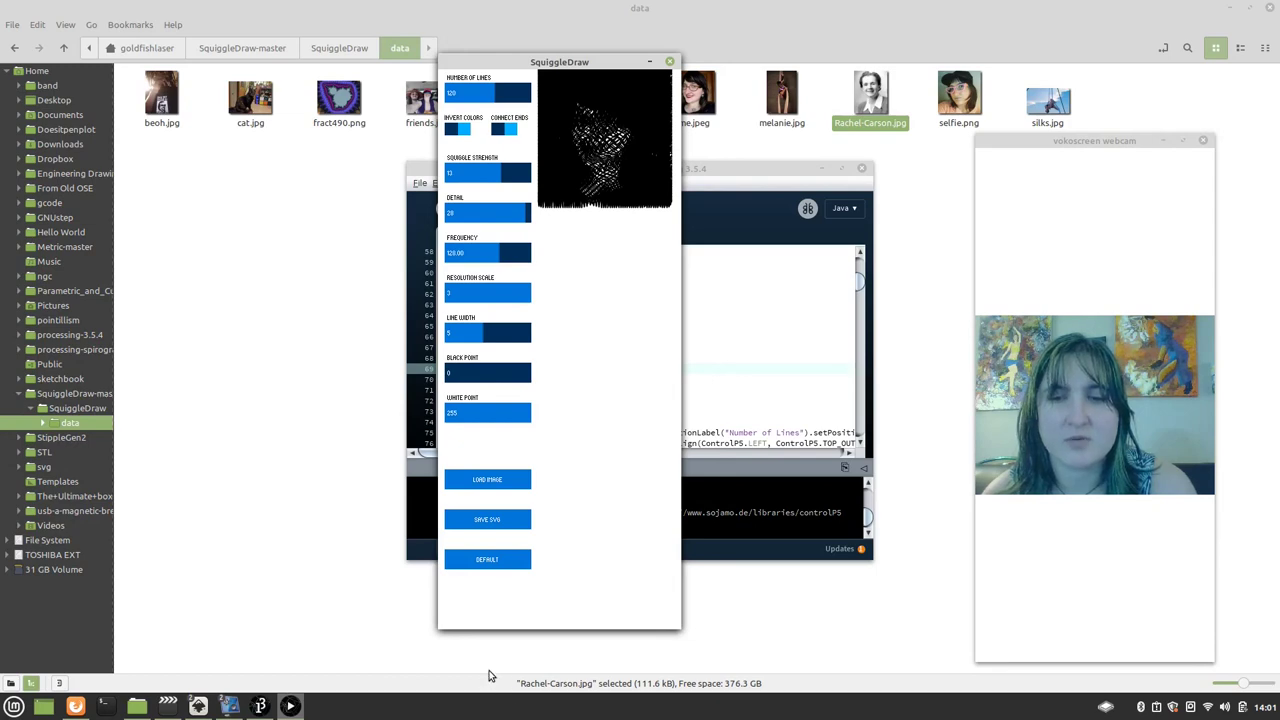
mouse_move(590, 62)
mouse_down()
mouse_move(648, 58)
mouse_move(970, 125)
mouse_move(583, 62)
mouse_move(558, 88)
mouse_up()
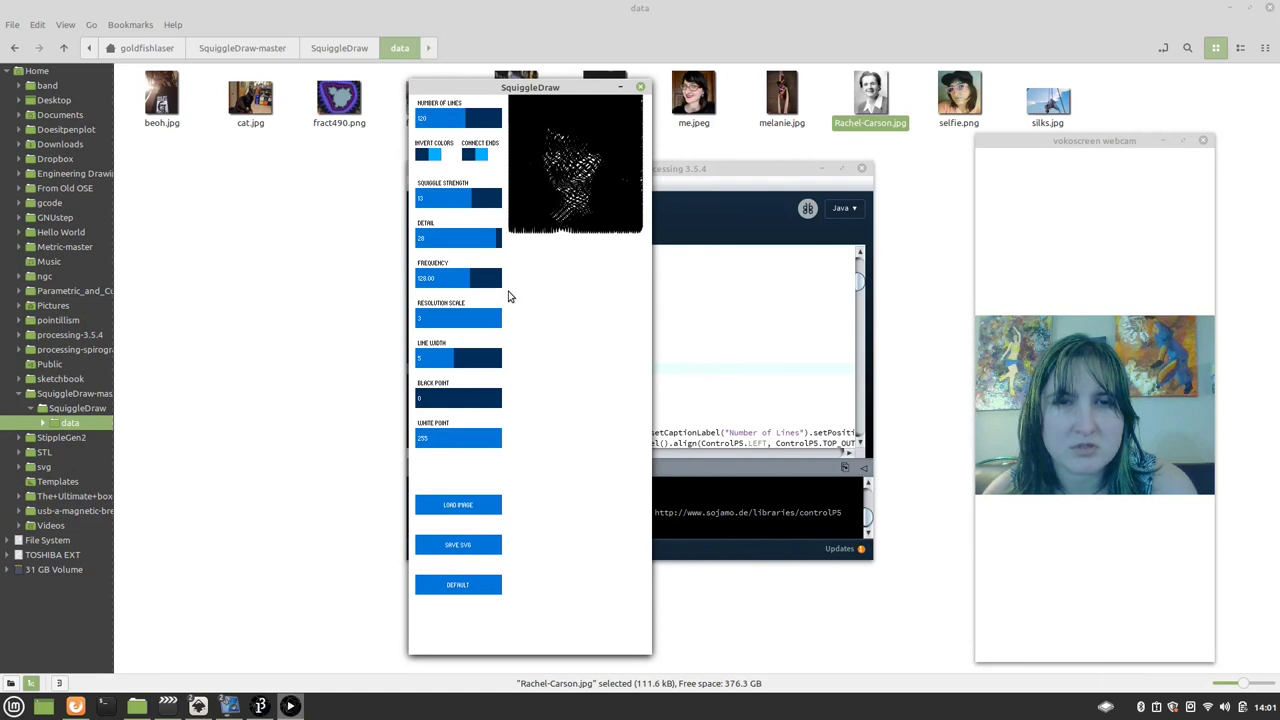
click(746, 362)
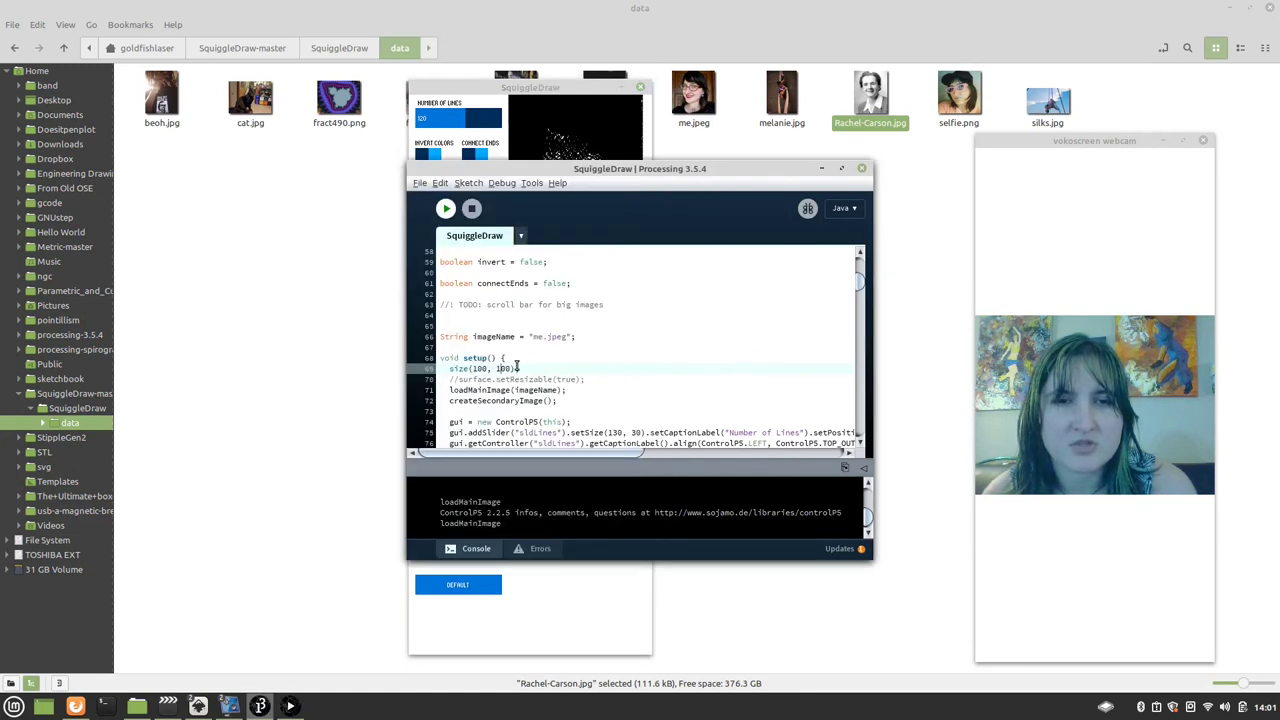
Step: Change the canvas to size(120, 150), rerun the sketch, and move its window into place
click(484, 369)
key(BackSpace)
text(2)
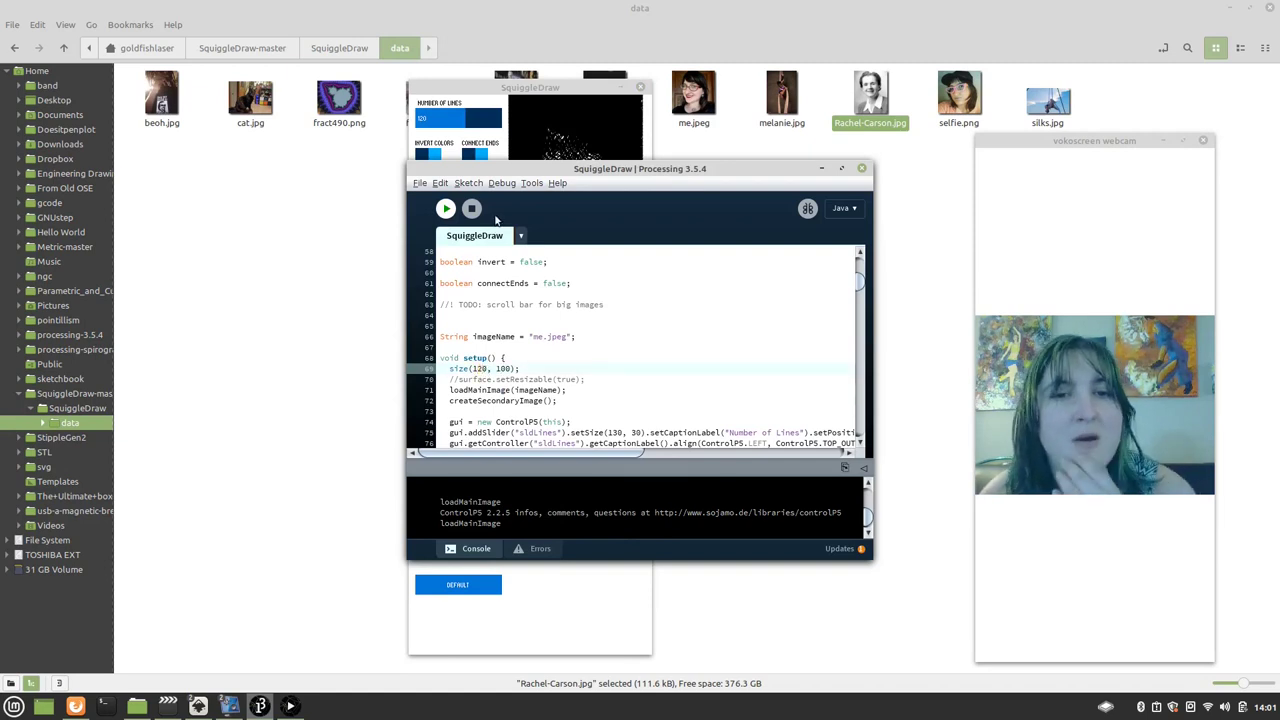
click(504, 369)
key(BackSpace)
text(5)
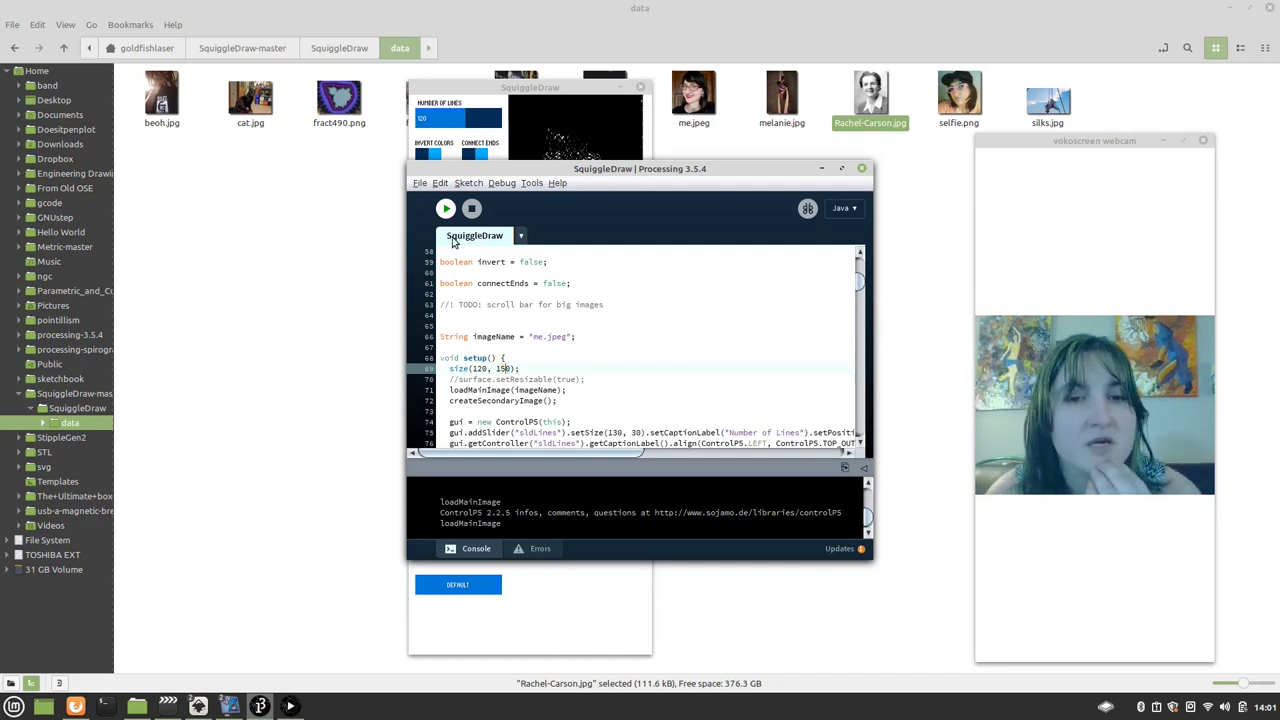
click(447, 208)
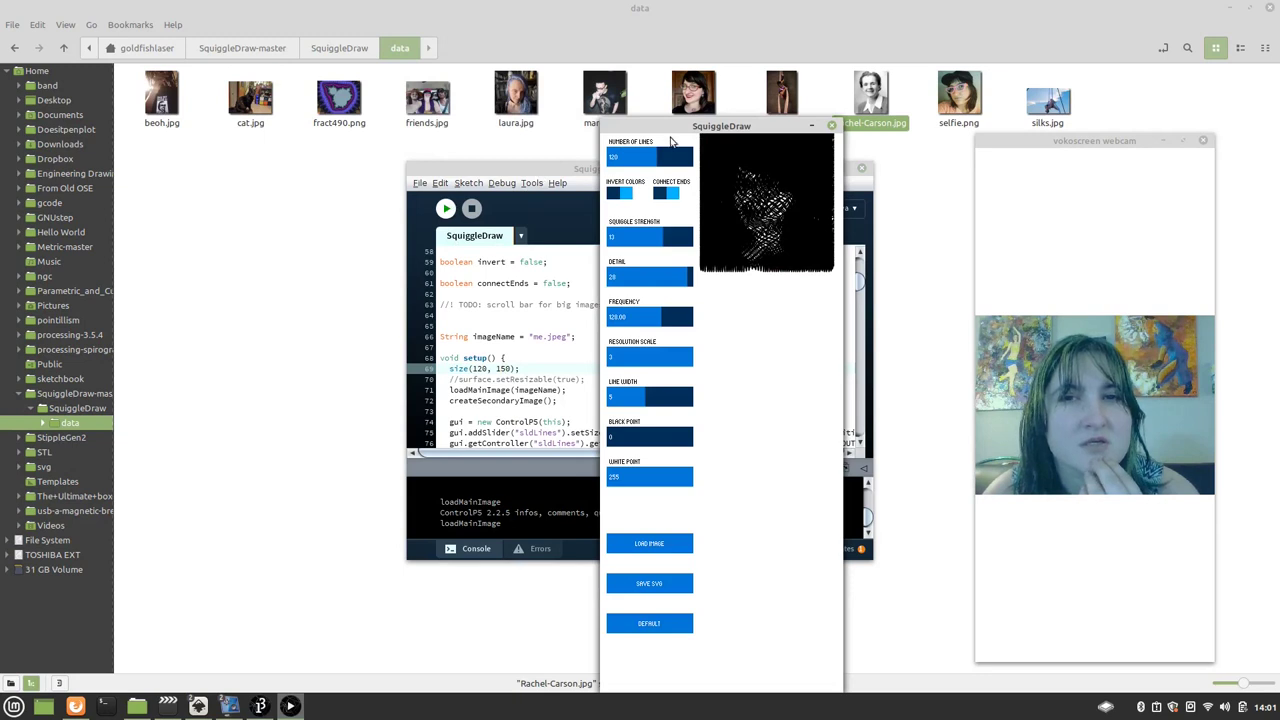
drag(660, 121, 576, 53)
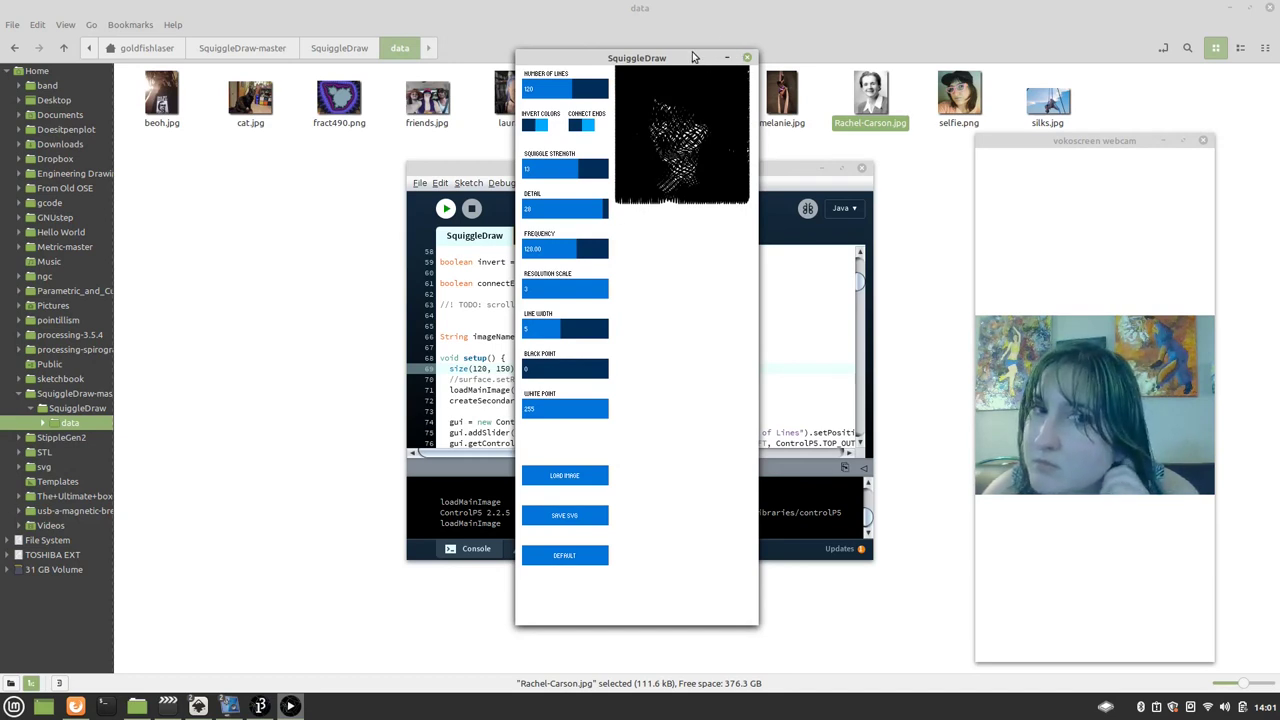
Step: Replace 'me.jpeg' with 'selfie.png' on line 66 and rerun the sketch on the selfie
click(747, 57)
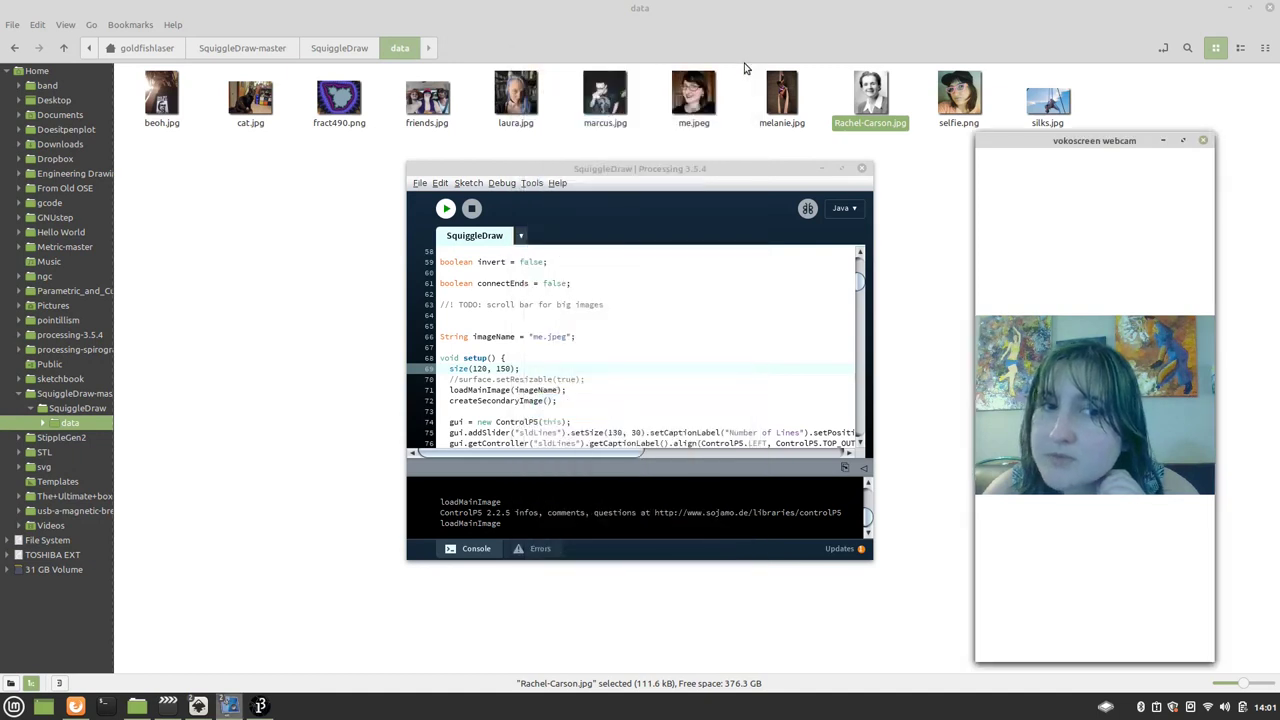
drag(562, 342, 533, 336)
click(550, 336)
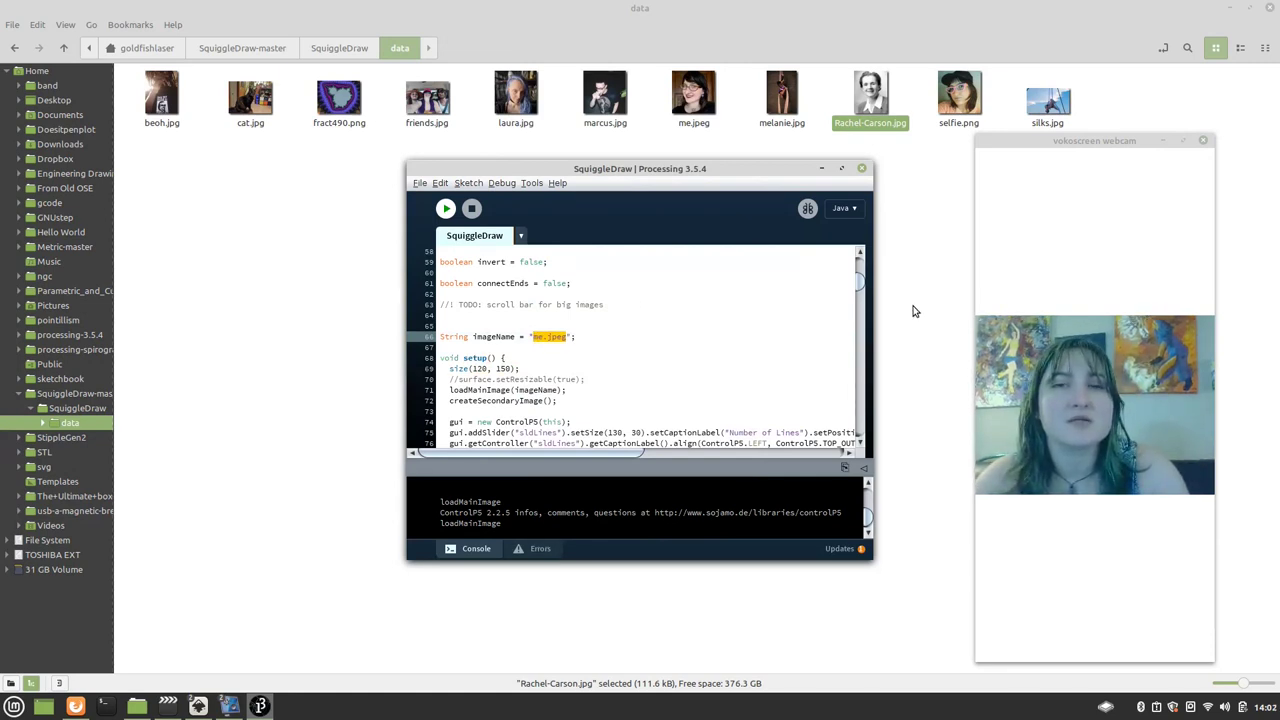
text(selfie.png)
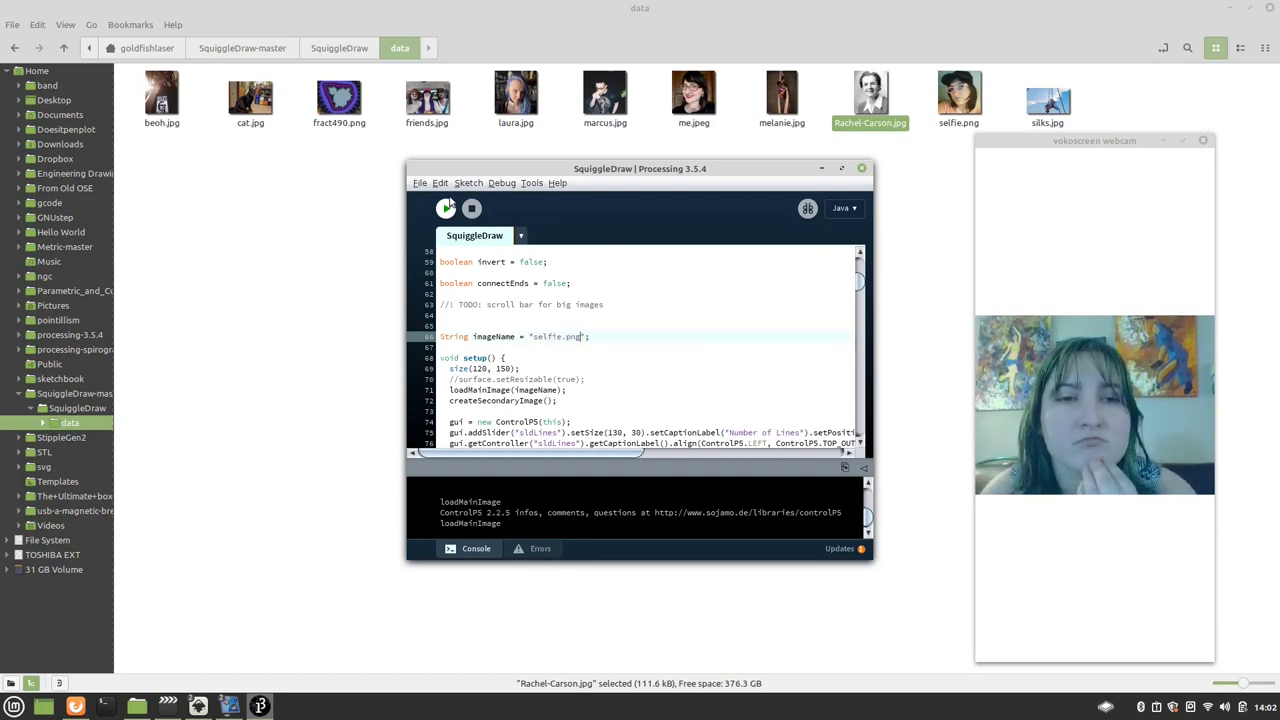
click(447, 208)
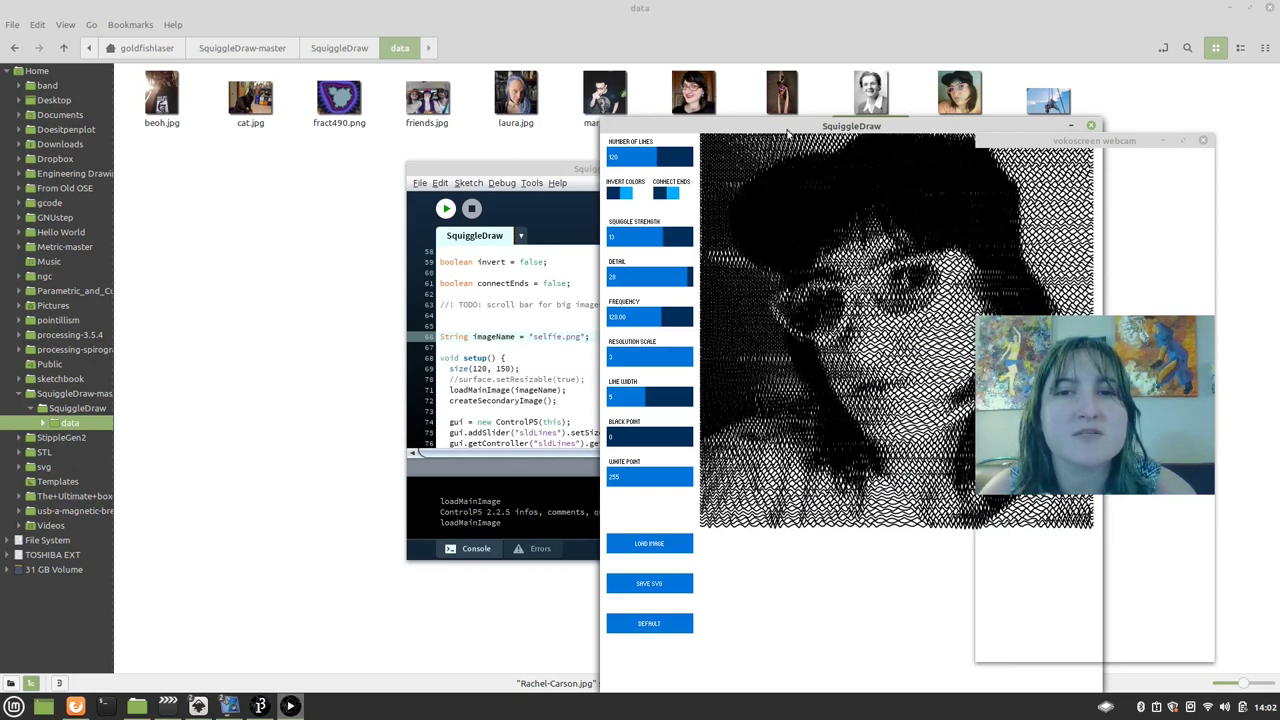
mouse_move(788, 131)
mouse_down()
mouse_move(531, 102)
mouse_move(482, 68)
mouse_move(521, 78)
mouse_up()
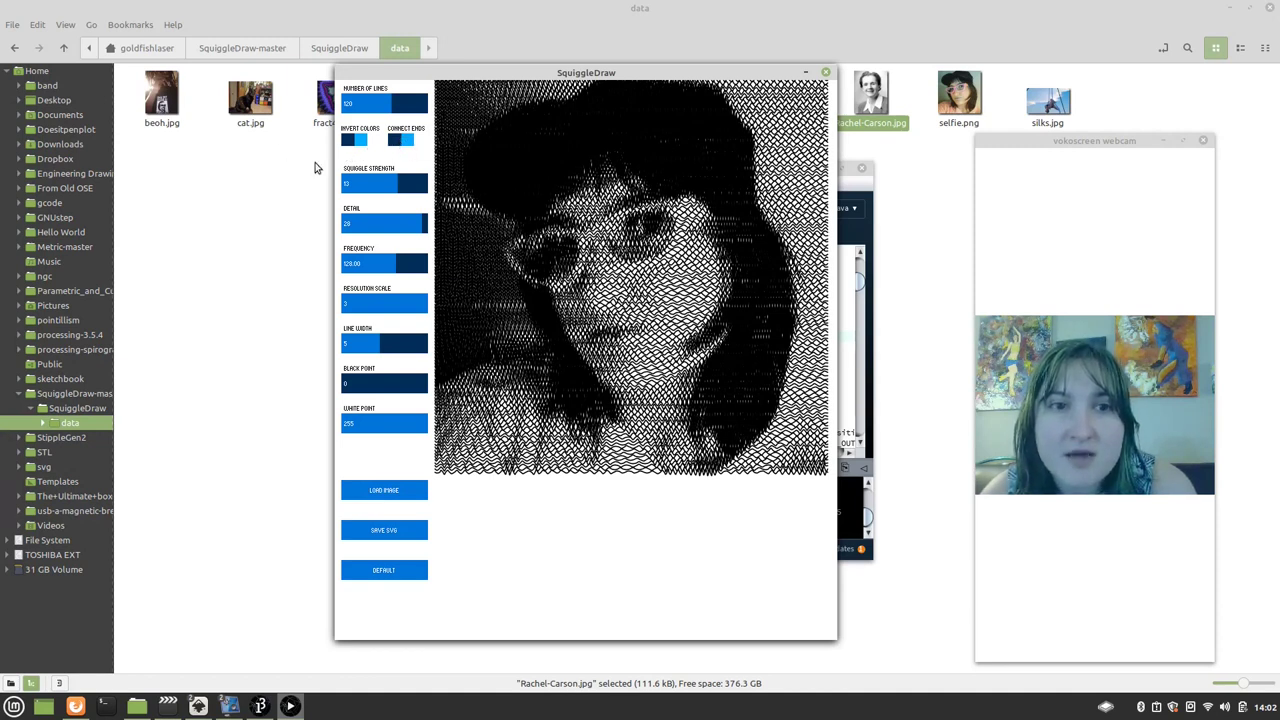
Step: Toggle Connect Ends and tune the Number of Lines slider to 107
click(407, 145)
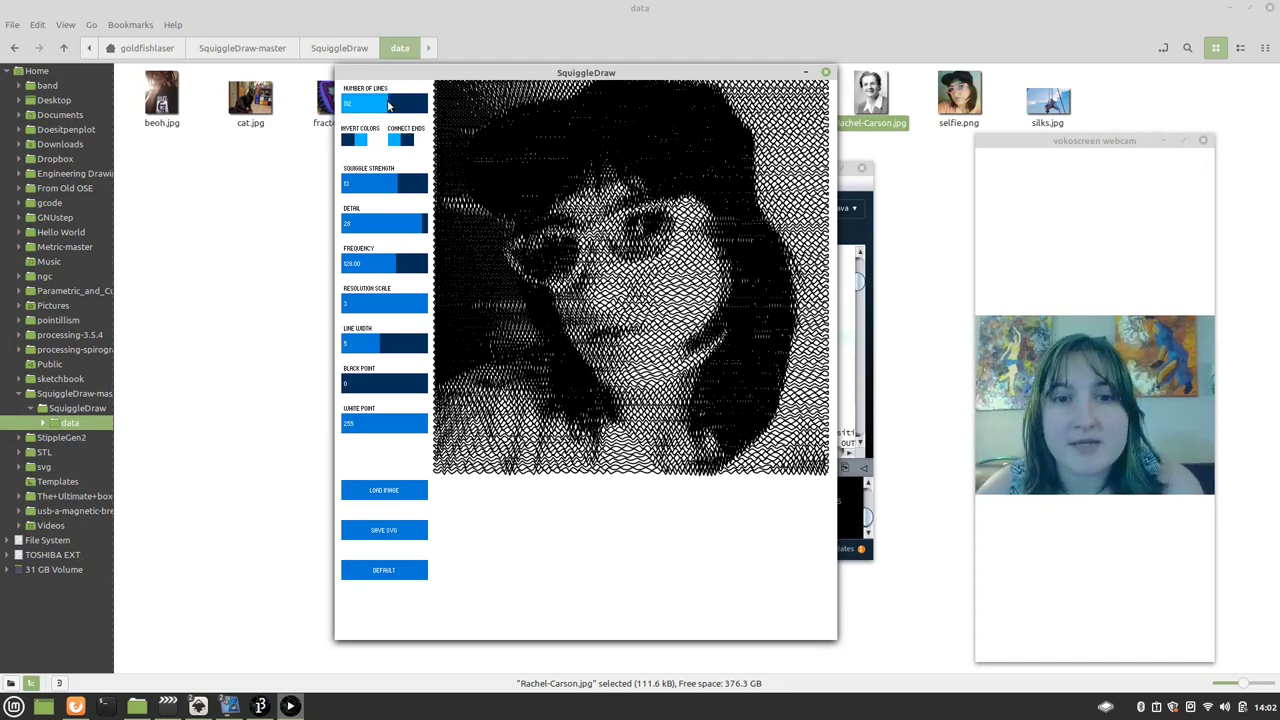
click(389, 105)
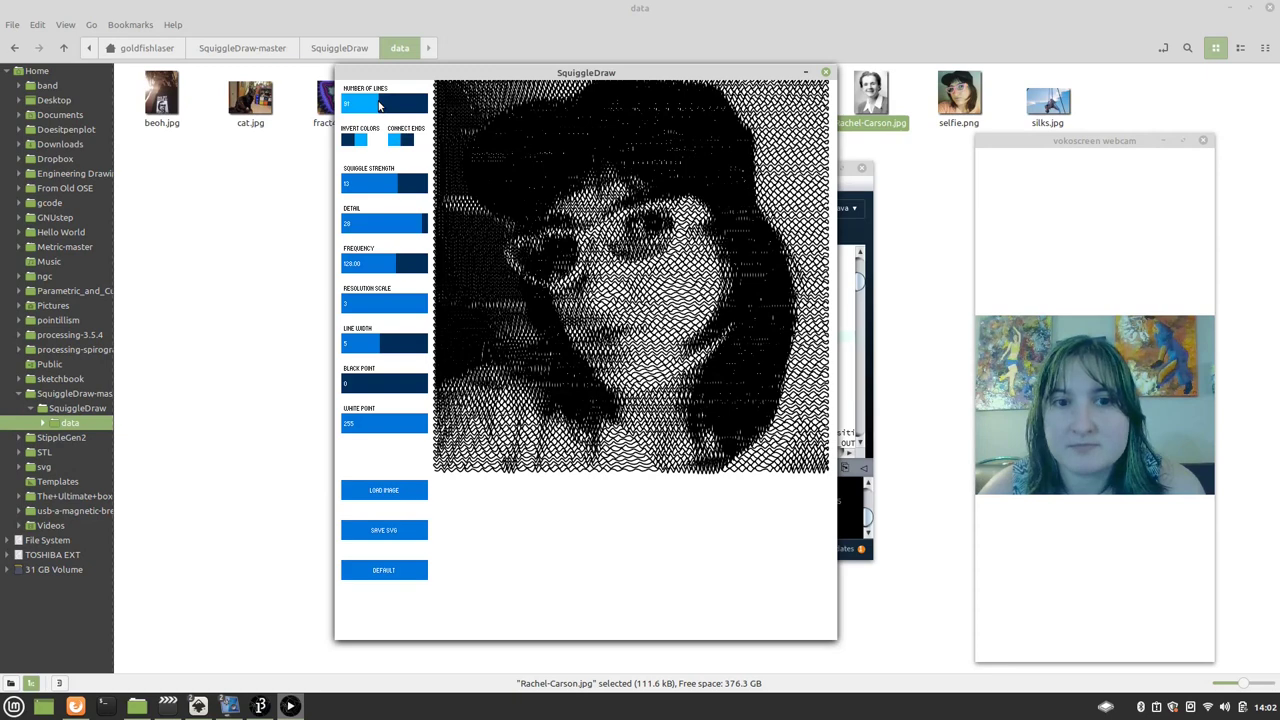
click(379, 105)
click(374, 105)
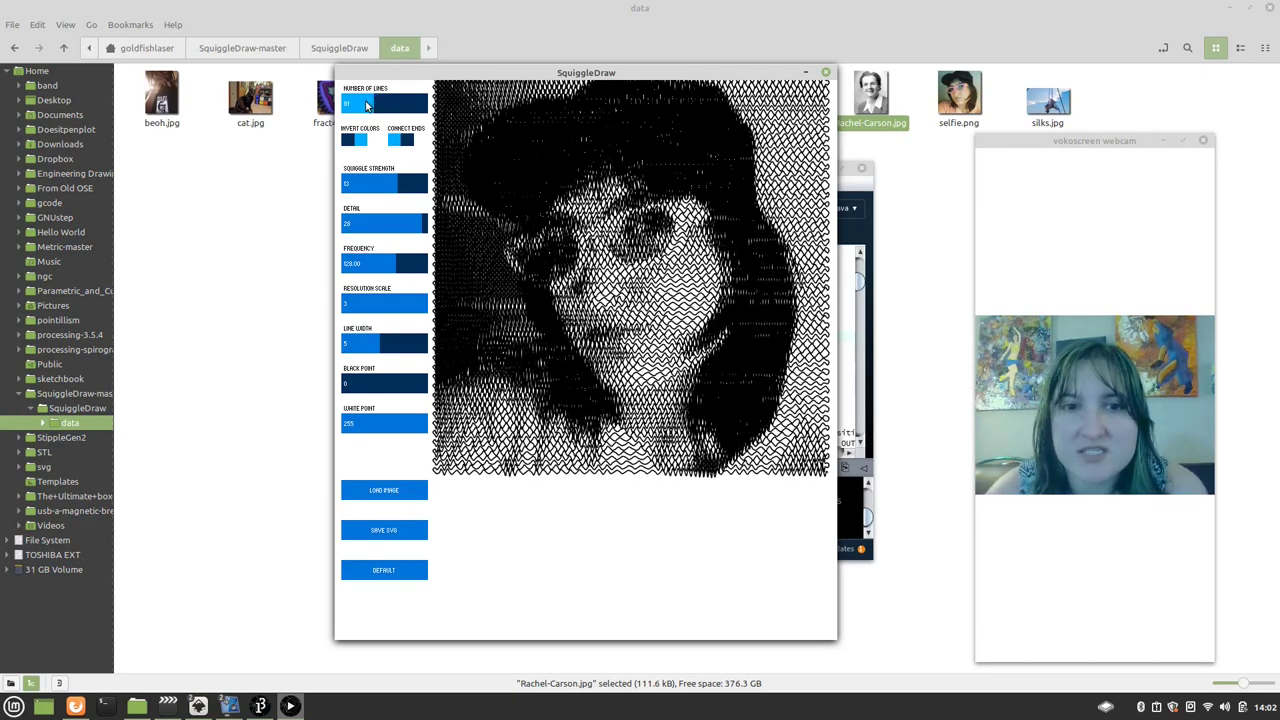
click(367, 105)
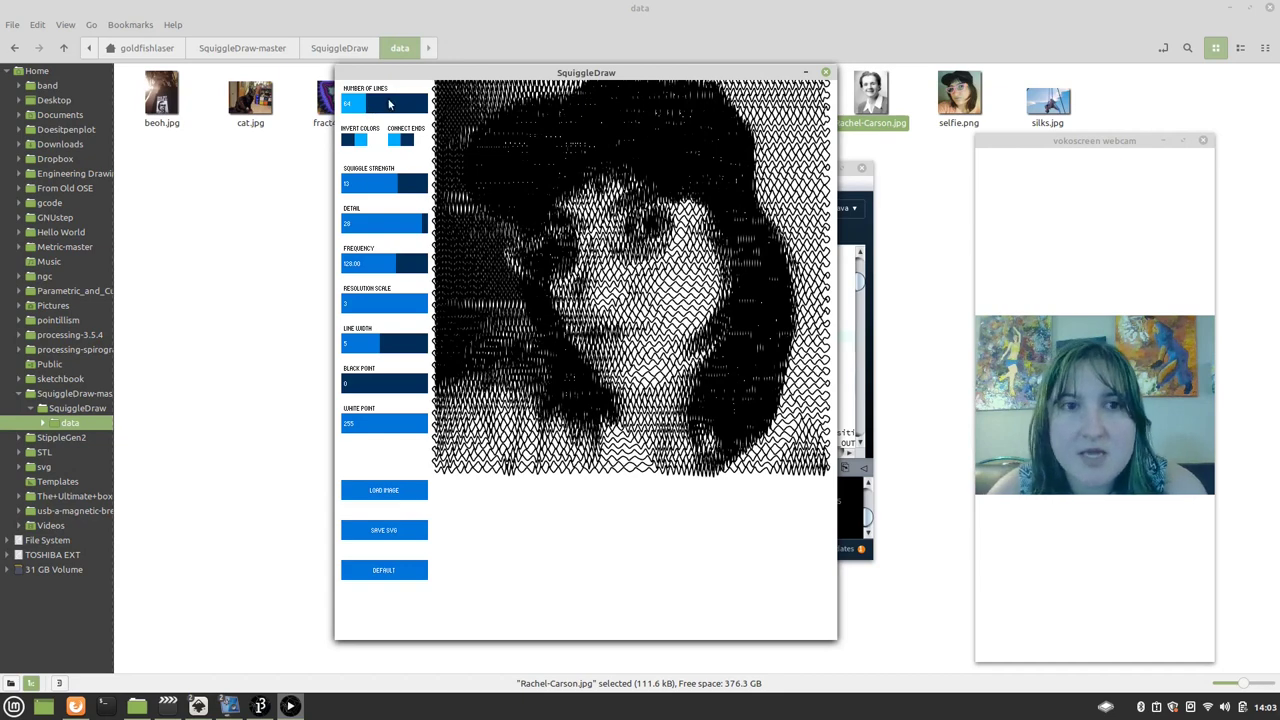
click(419, 110)
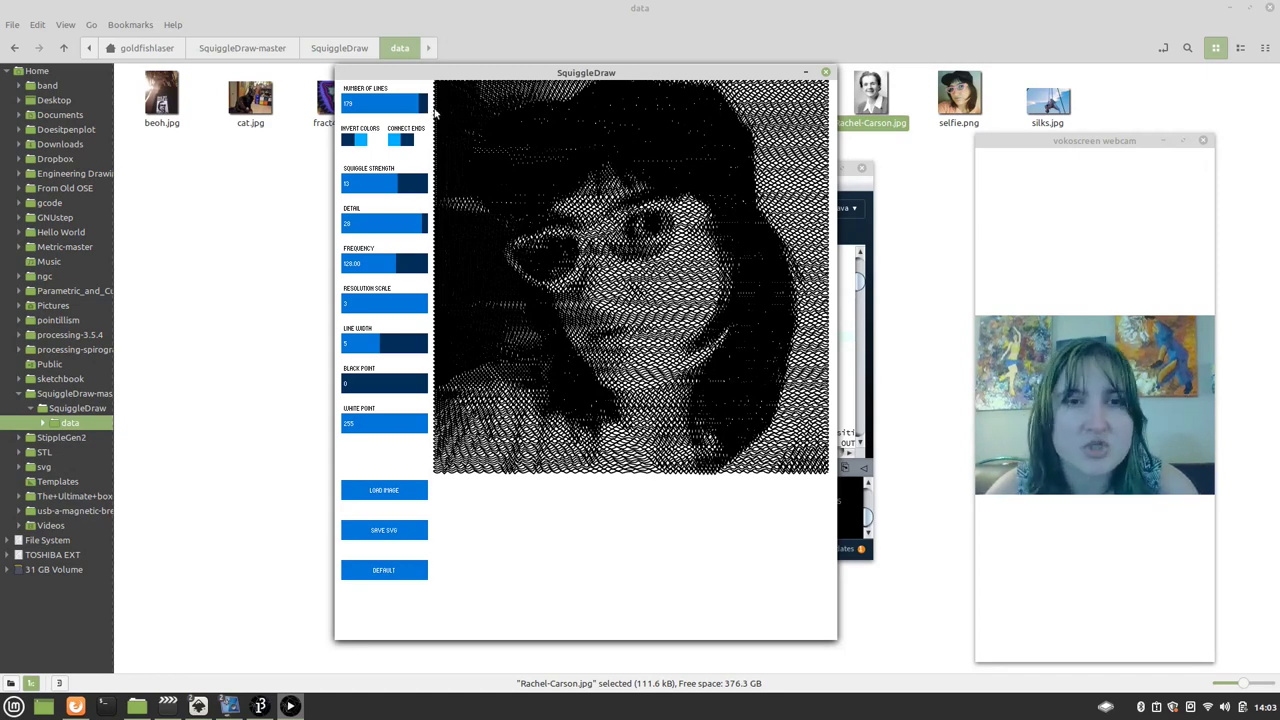
click(425, 104)
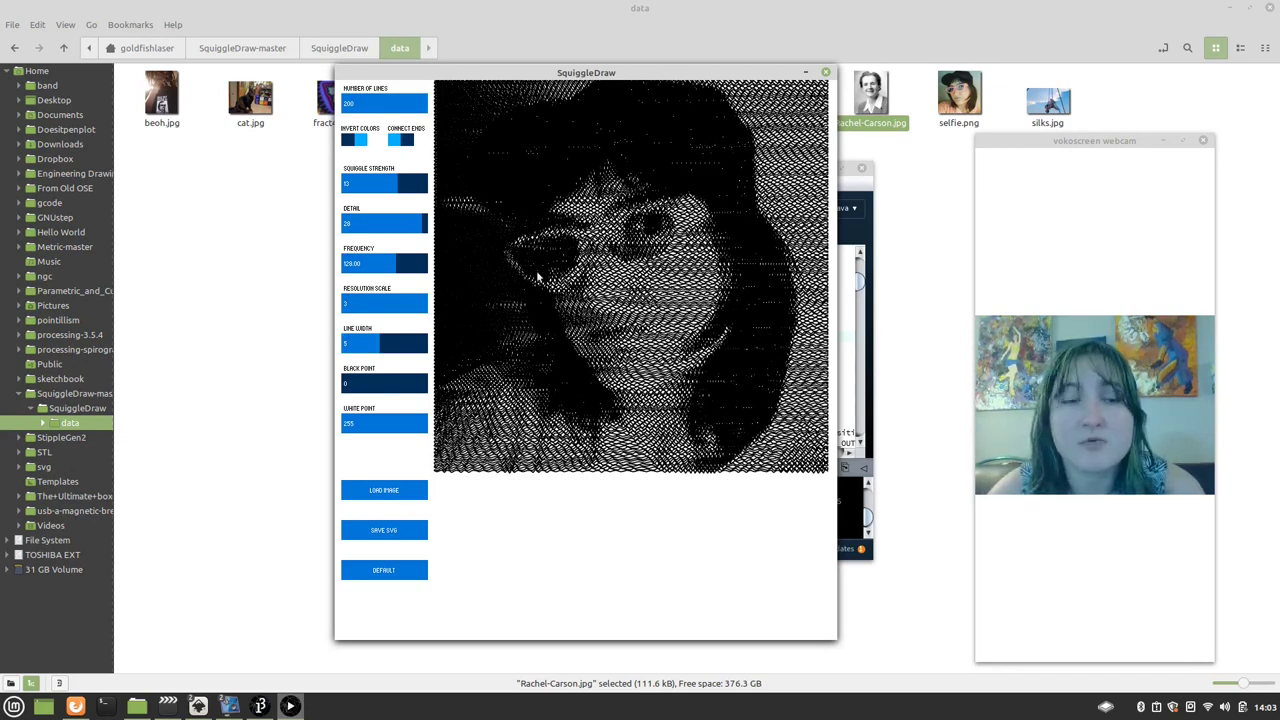
click(410, 108)
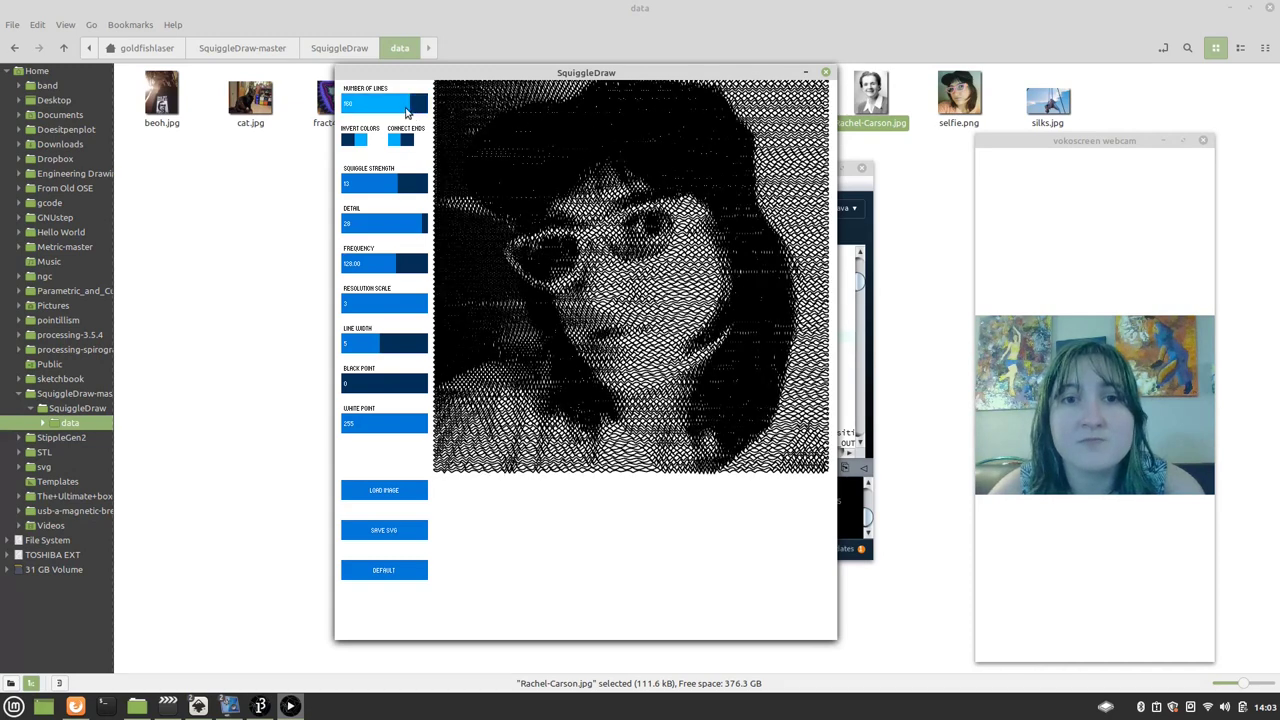
click(394, 113)
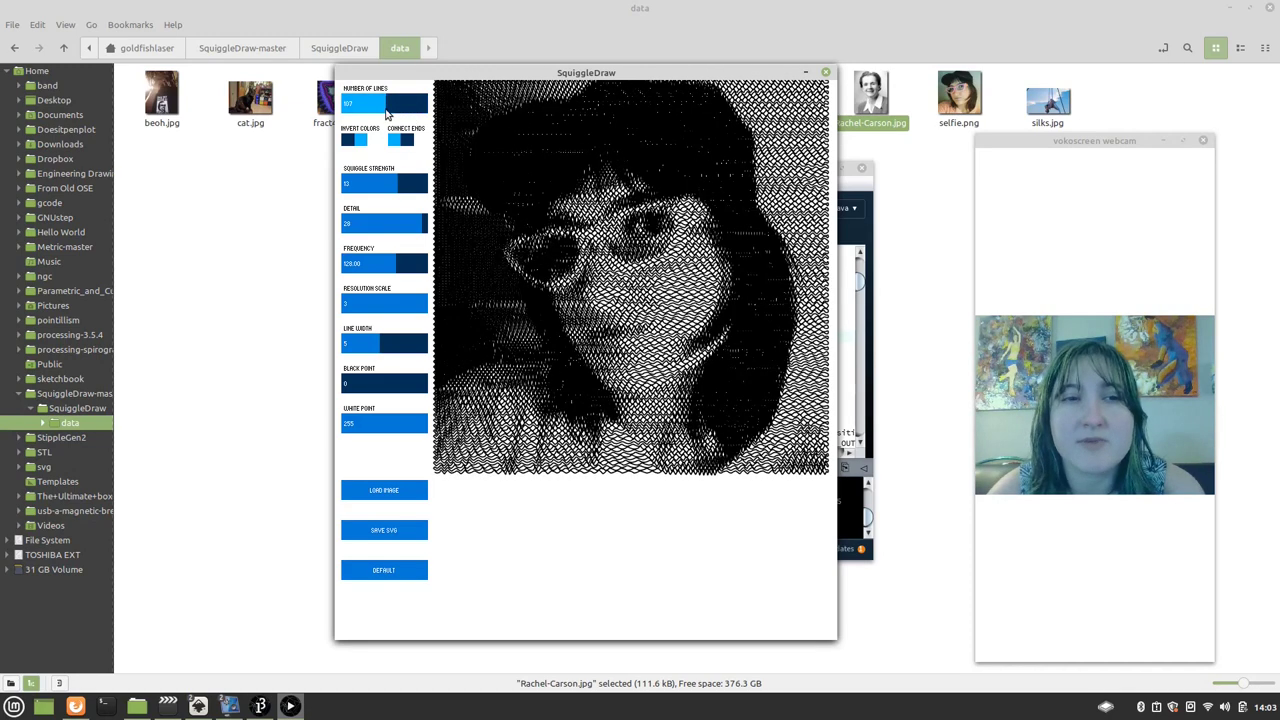
click(386, 113)
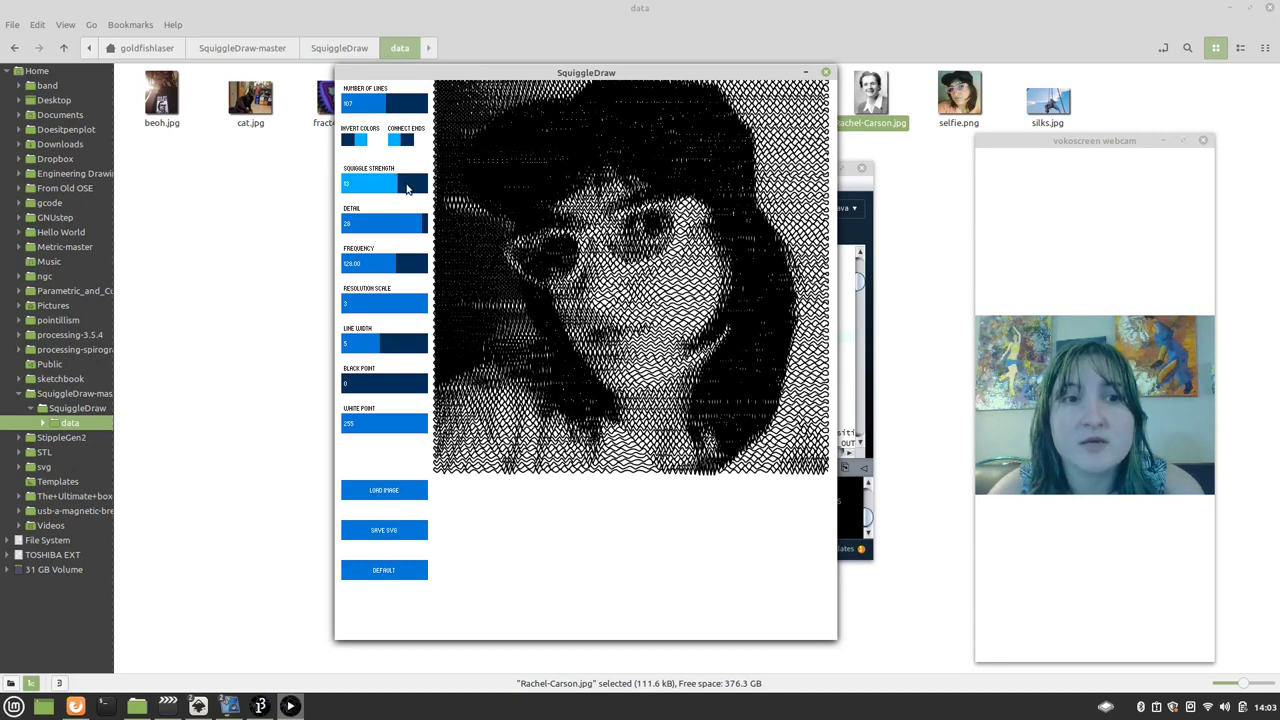
Step: Set Squiggle Strength to 4 and bring Number of Lines down to about 62
click(406, 187)
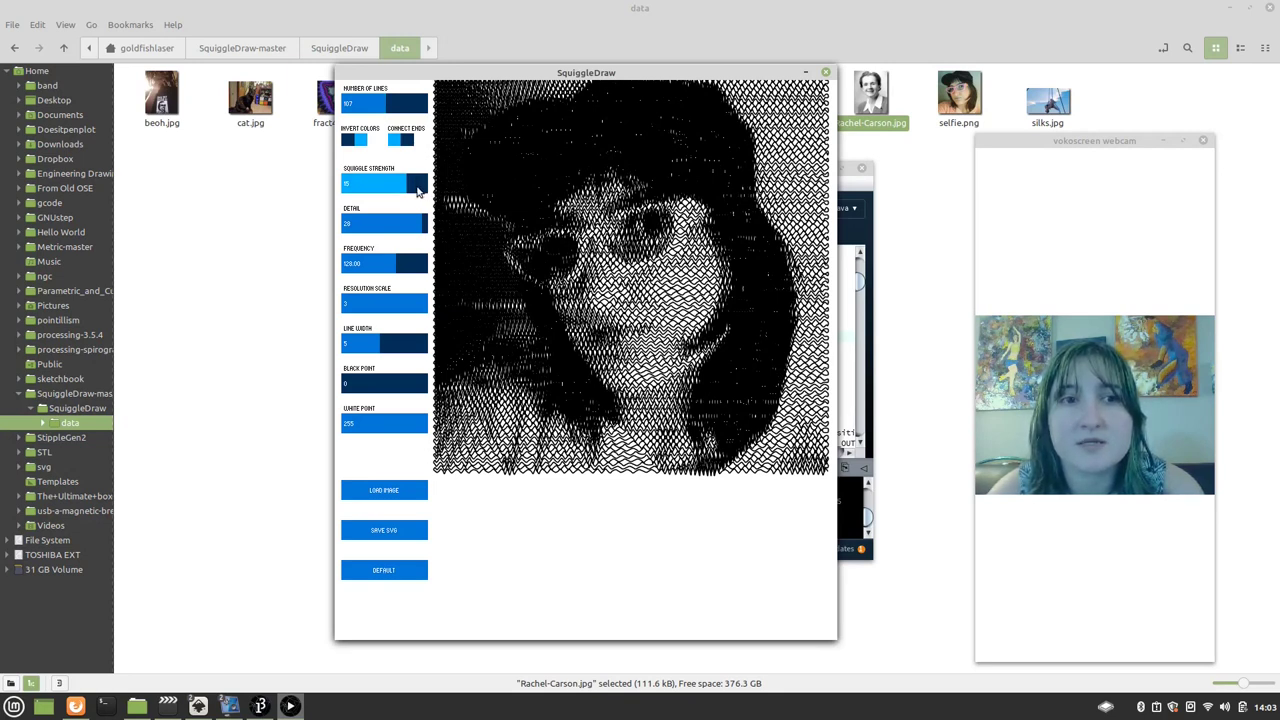
click(418, 186)
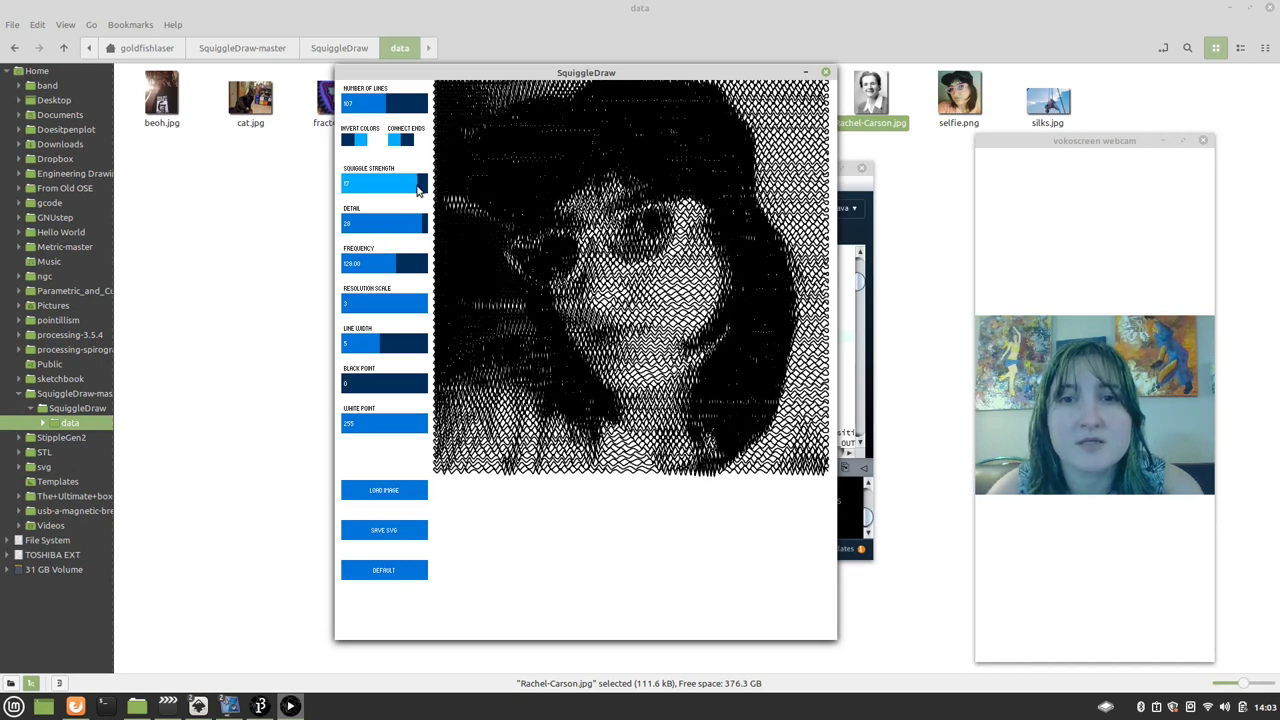
click(361, 187)
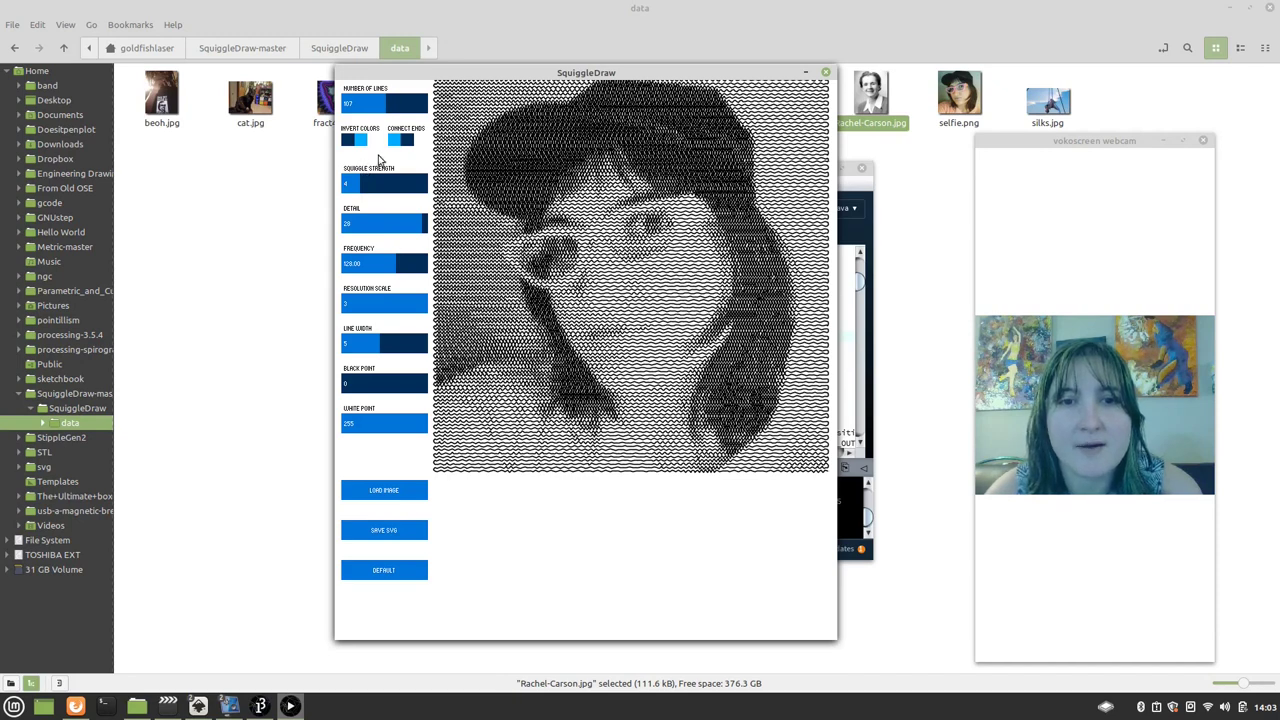
drag(396, 106, 414, 112)
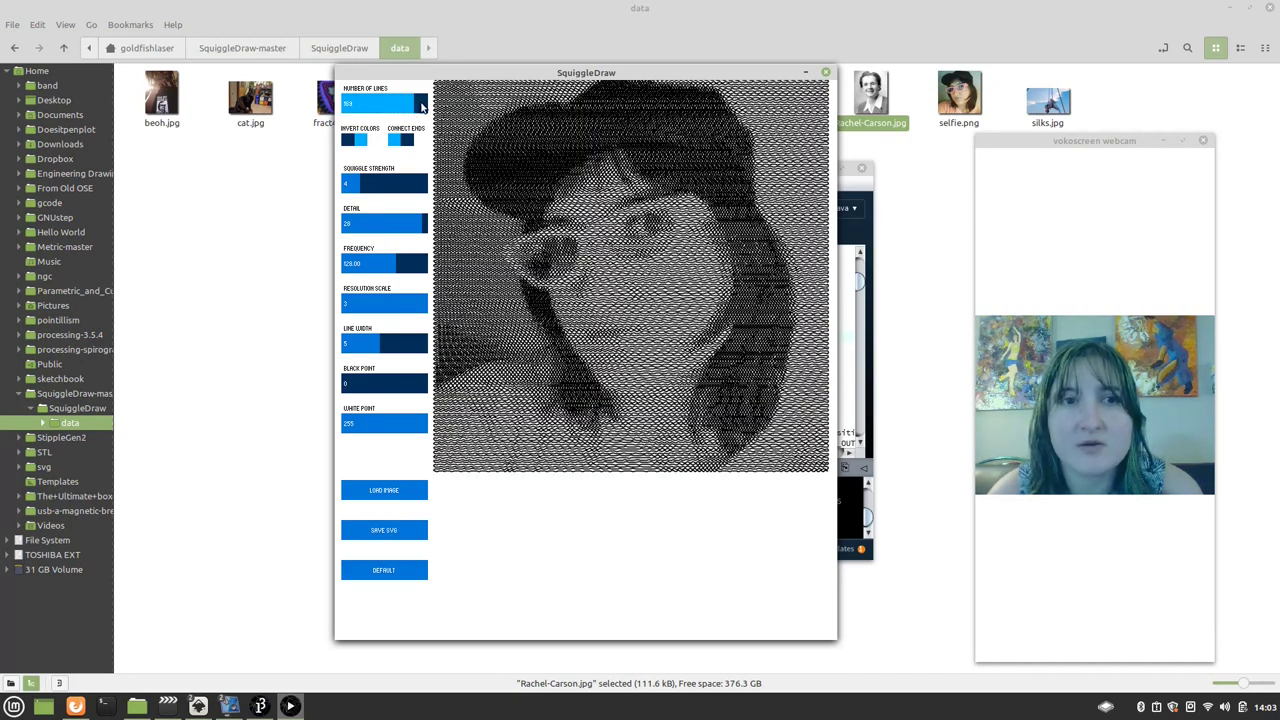
mouse_move(416, 110)
mouse_down()
mouse_move(366, 110)
mouse_move(382, 112)
mouse_up()
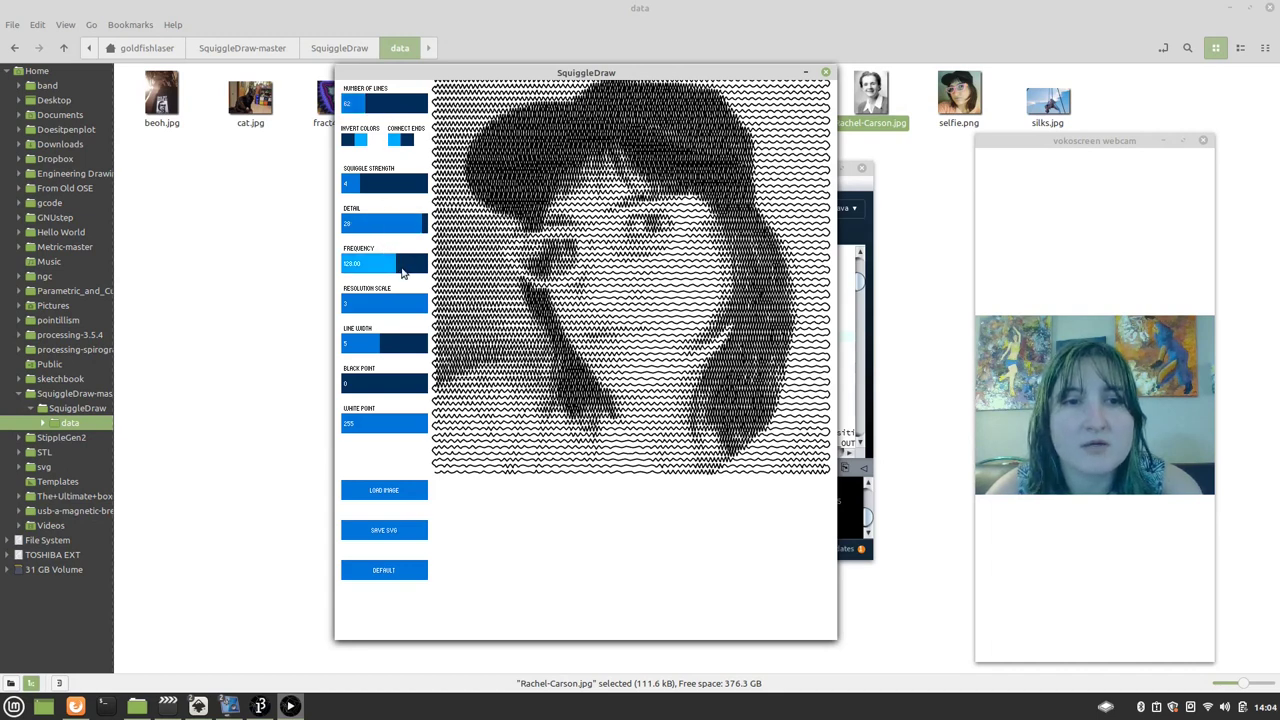
Step: Try different Frequency values, settling it back at about 128
click(405, 268)
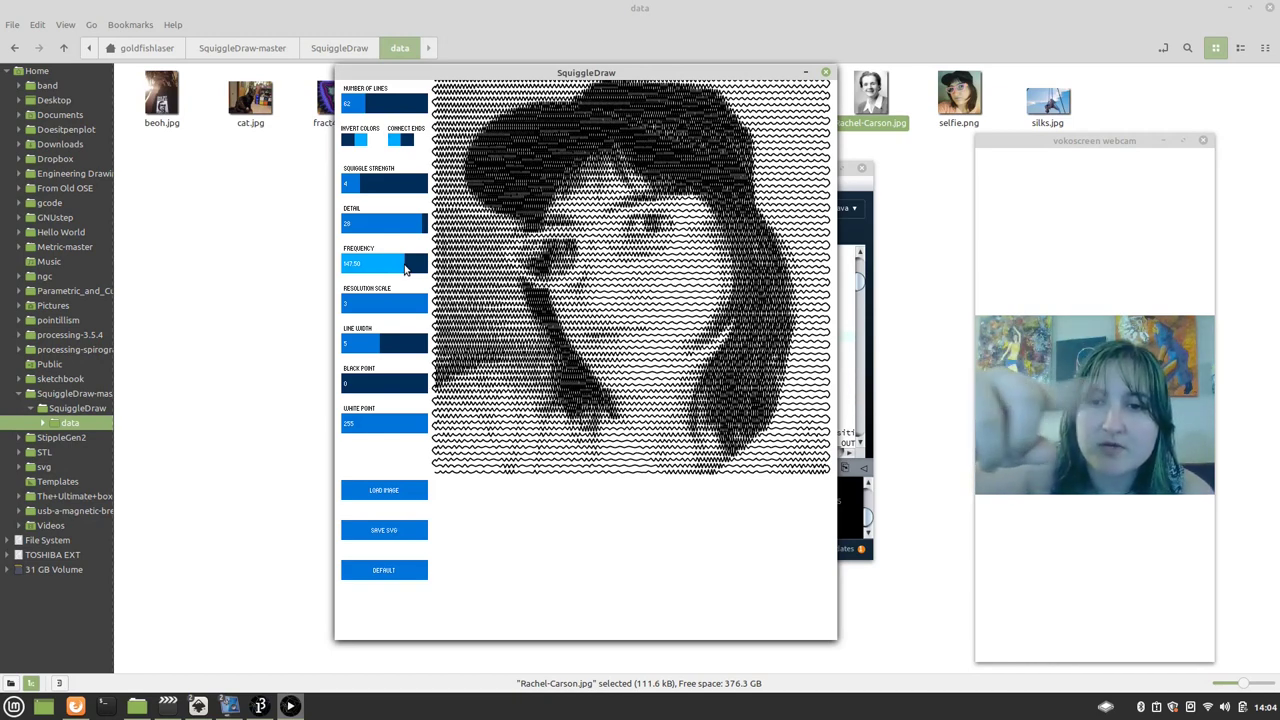
drag(405, 268, 353, 265)
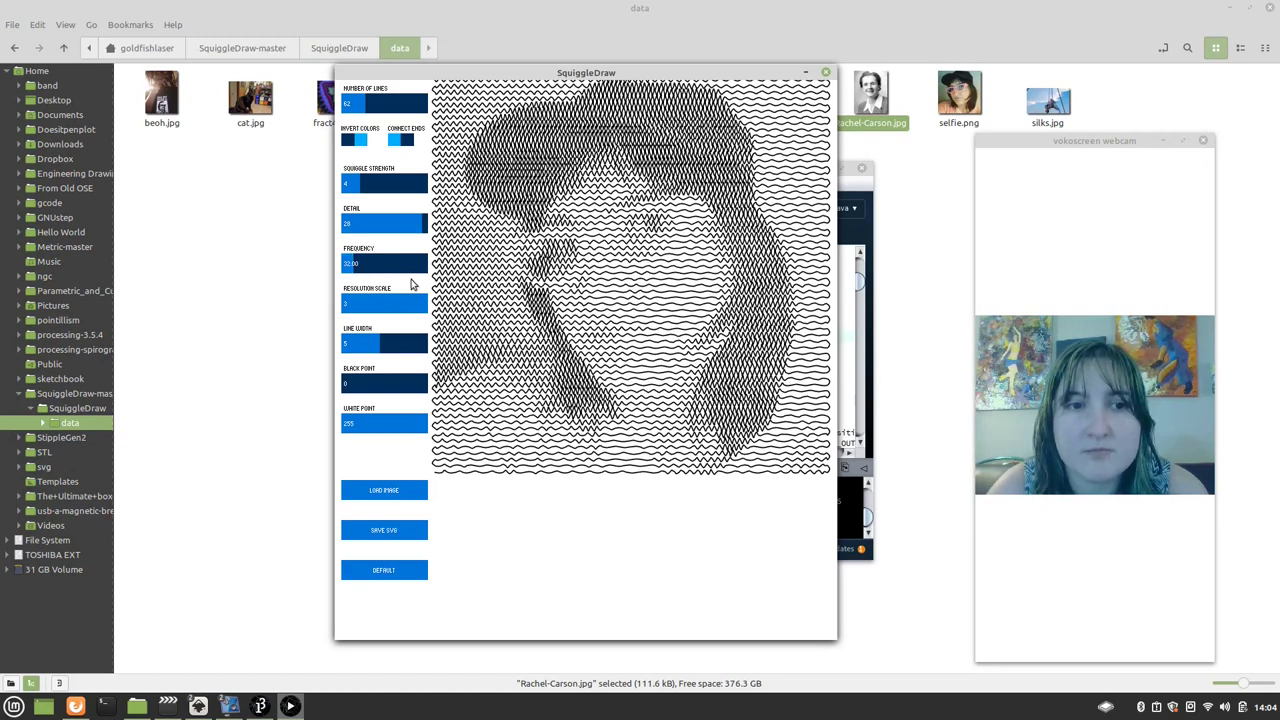
drag(399, 265, 388, 265)
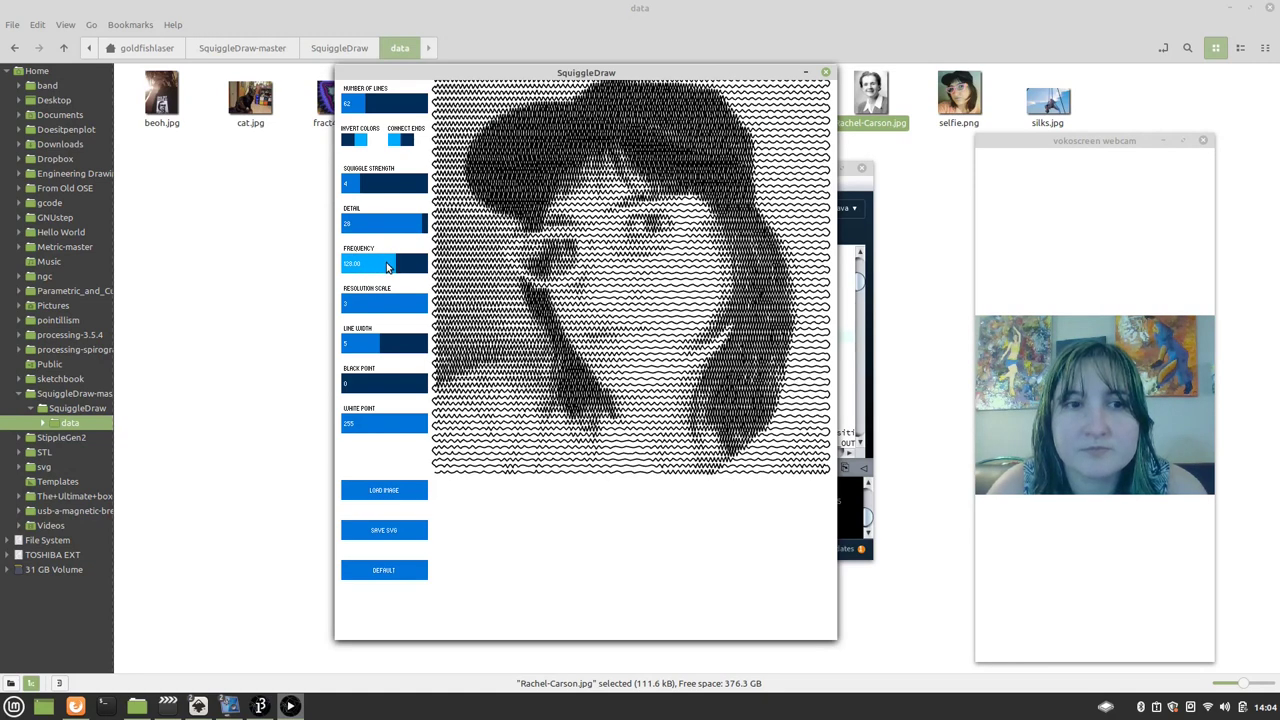
Step: Set Resolution Scale to 2 and Line Width to 4, then raise the black point
click(411, 311)
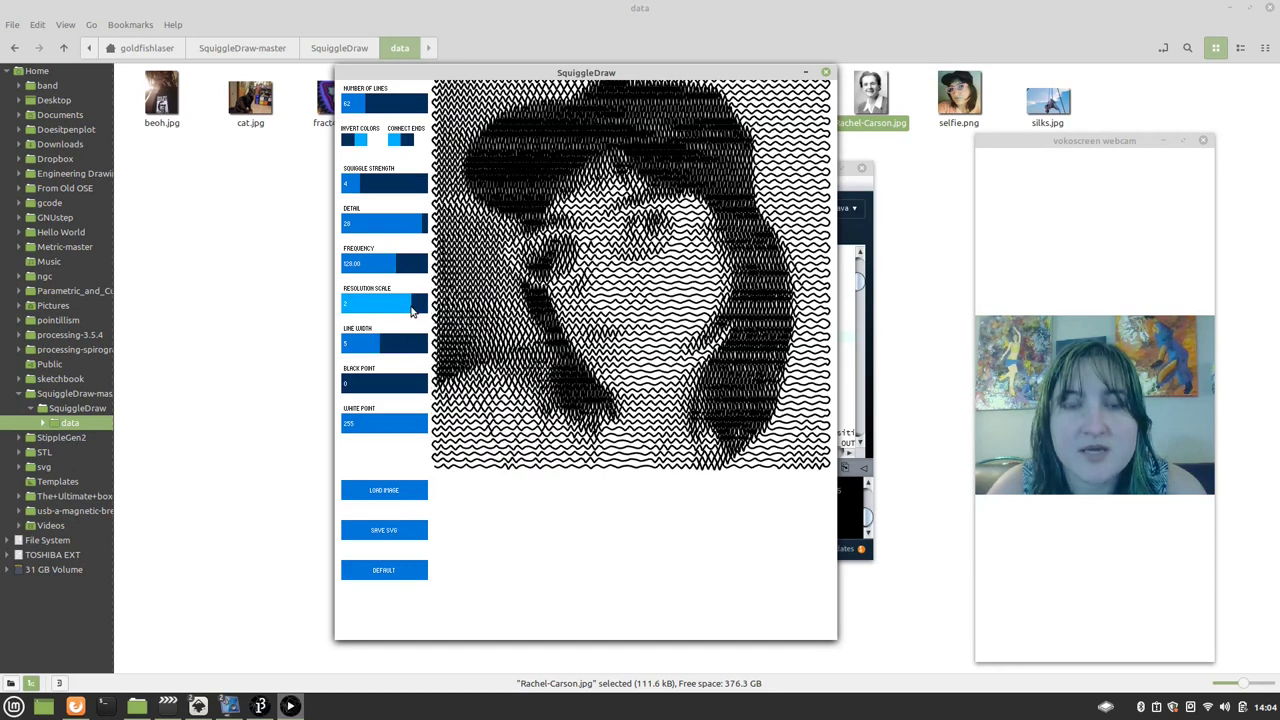
drag(411, 311, 395, 310)
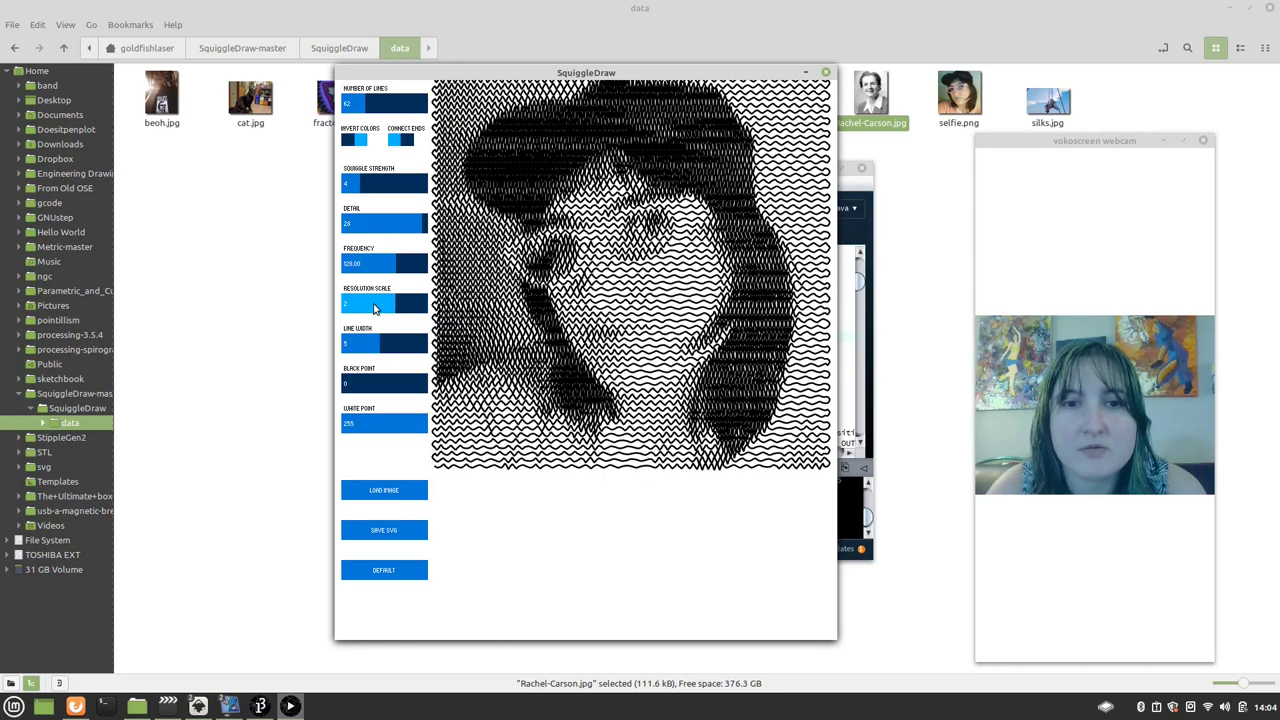
click(411, 310)
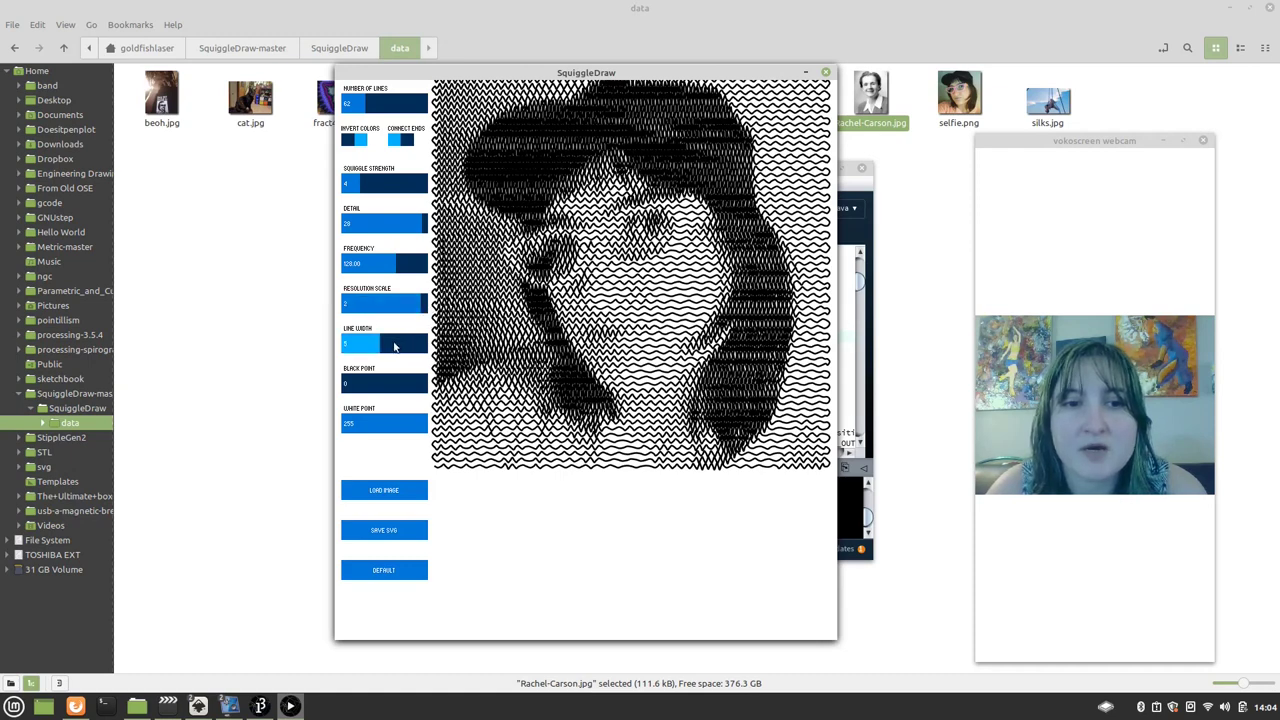
mouse_move(394, 346)
mouse_down()
mouse_move(412, 346)
mouse_move(365, 346)
mouse_up()
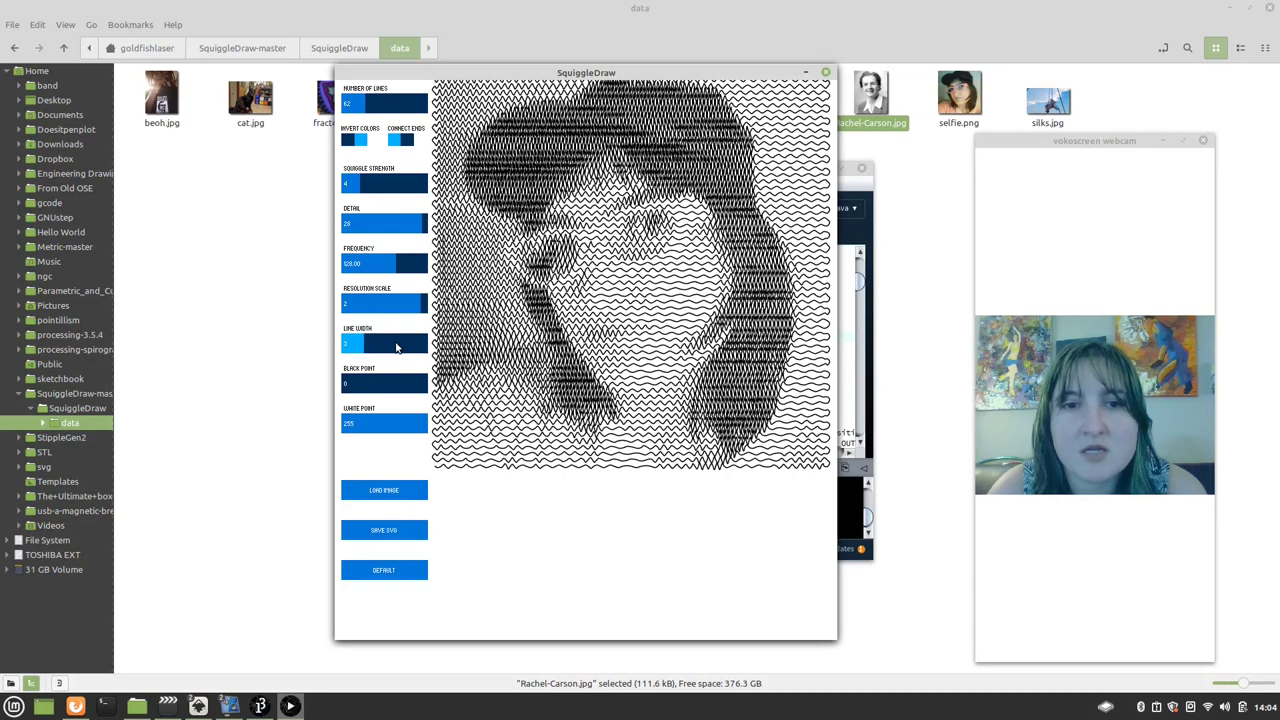
click(375, 343)
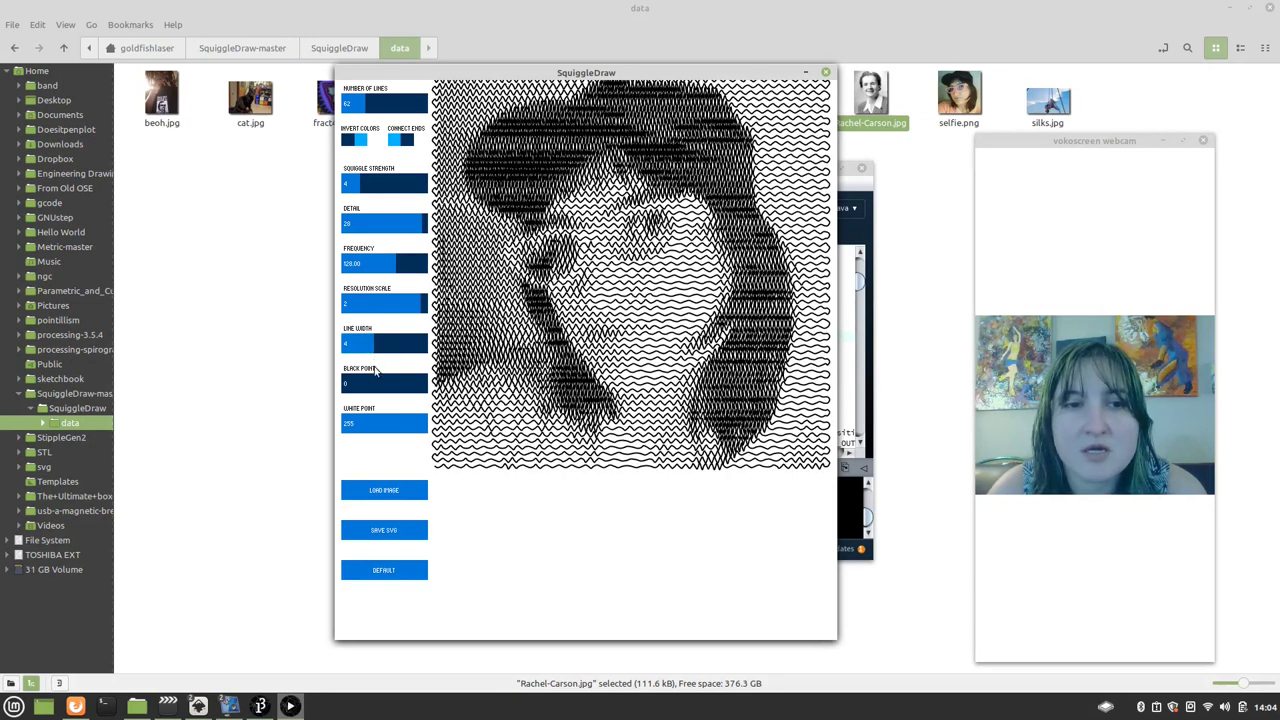
mouse_move(370, 386)
mouse_down()
mouse_move(414, 390)
mouse_move(372, 390)
mouse_up()
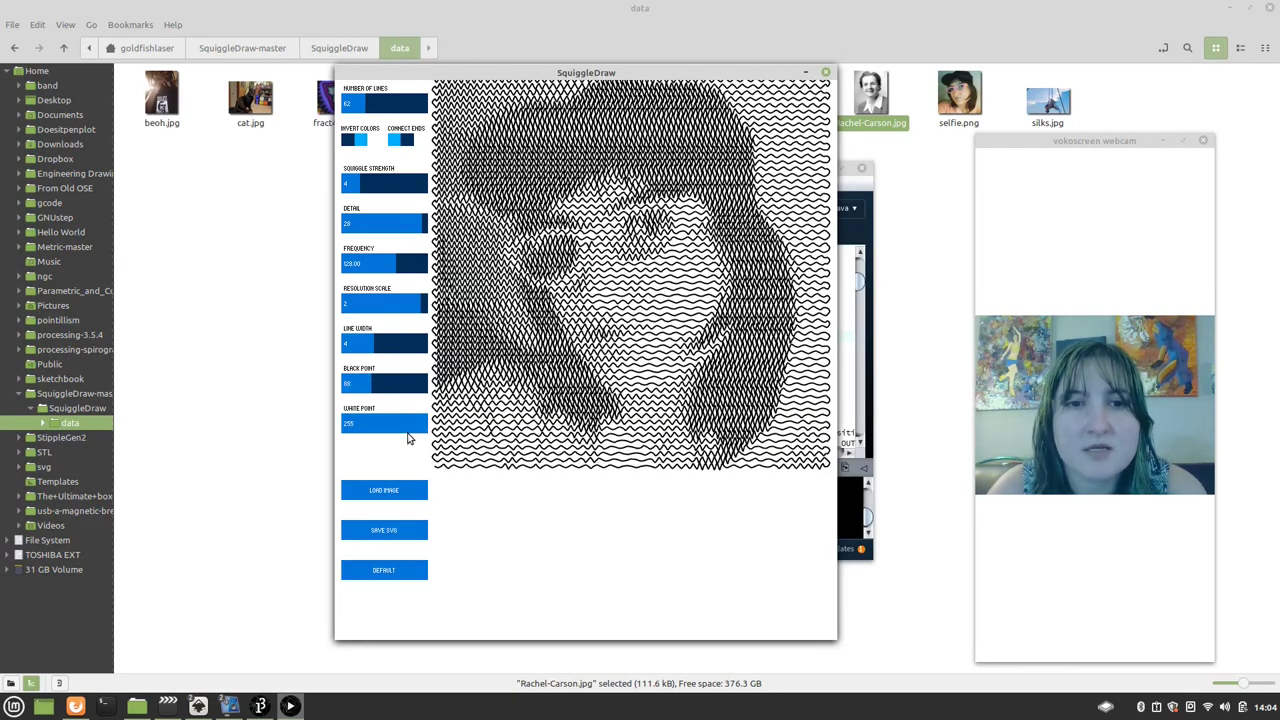
Step: Try several White Point values, leaving it at 221 with Black Point near 80
drag(413, 426, 401, 425)
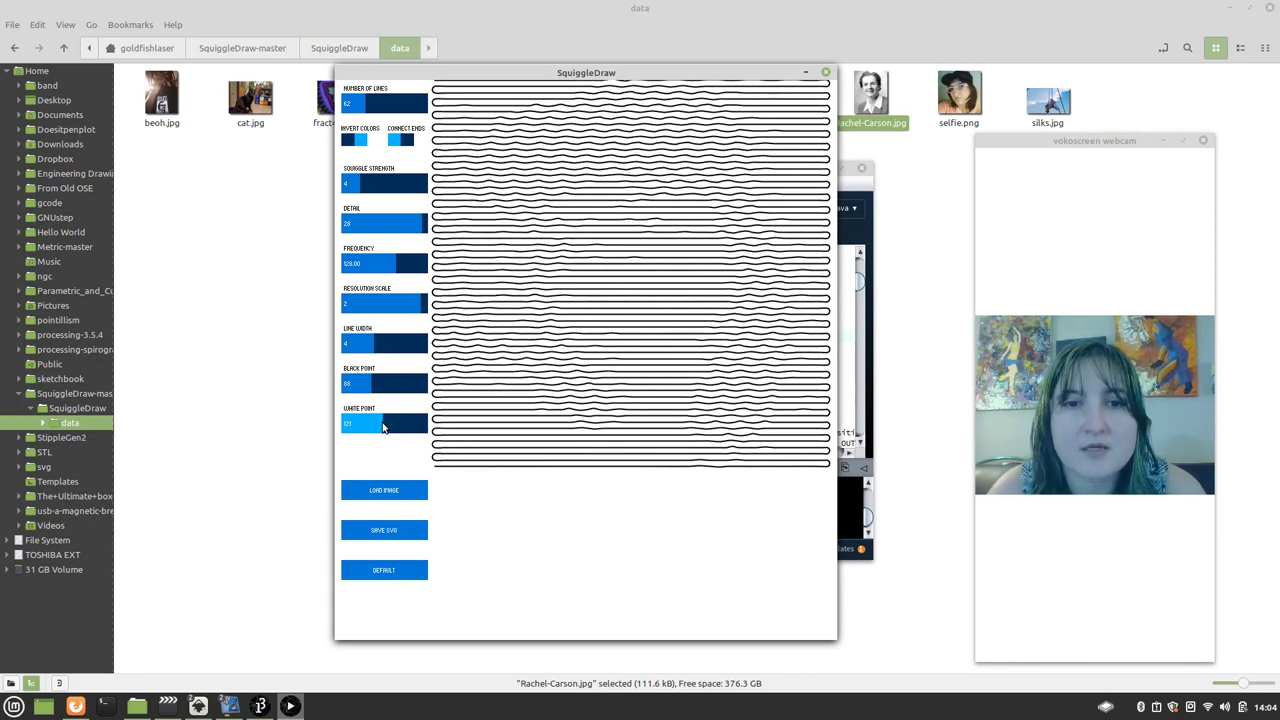
click(398, 426)
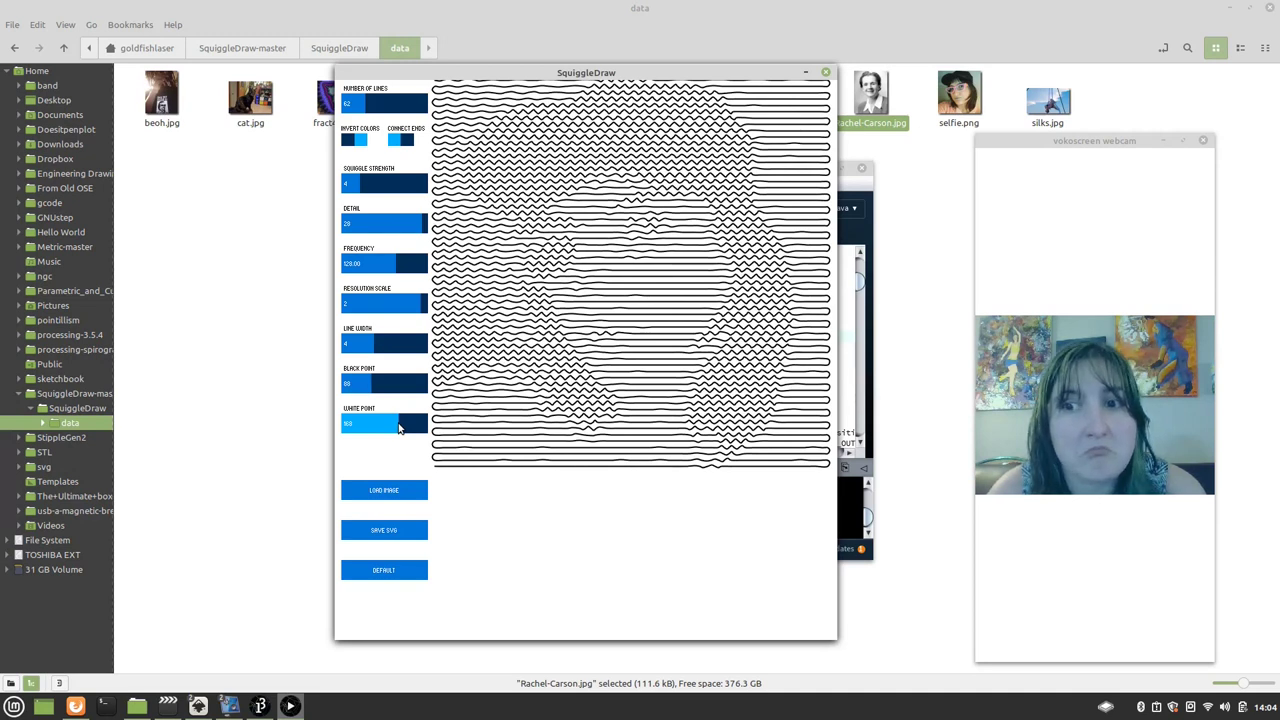
mouse_move(398, 426)
mouse_down()
mouse_move(362, 425)
mouse_move(424, 390)
mouse_up()
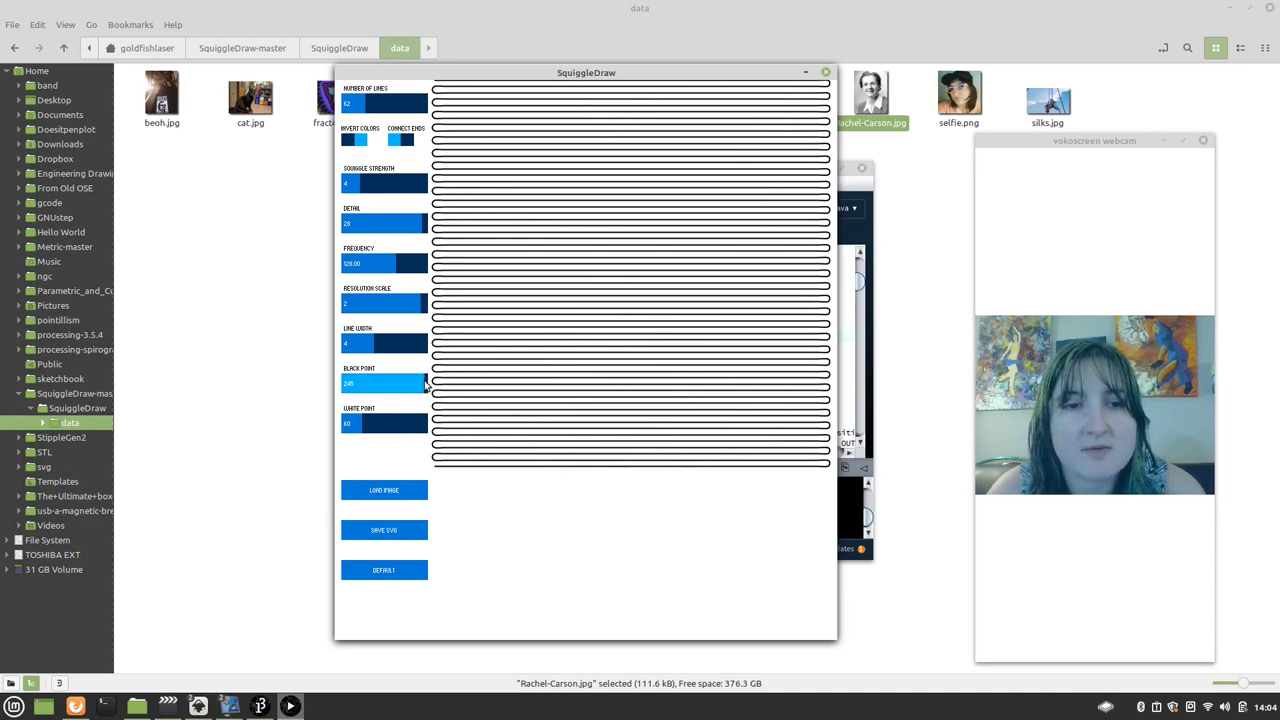
mouse_move(350, 426)
mouse_down()
mouse_move(384, 428)
mouse_move(384, 392)
mouse_move(350, 391)
mouse_up()
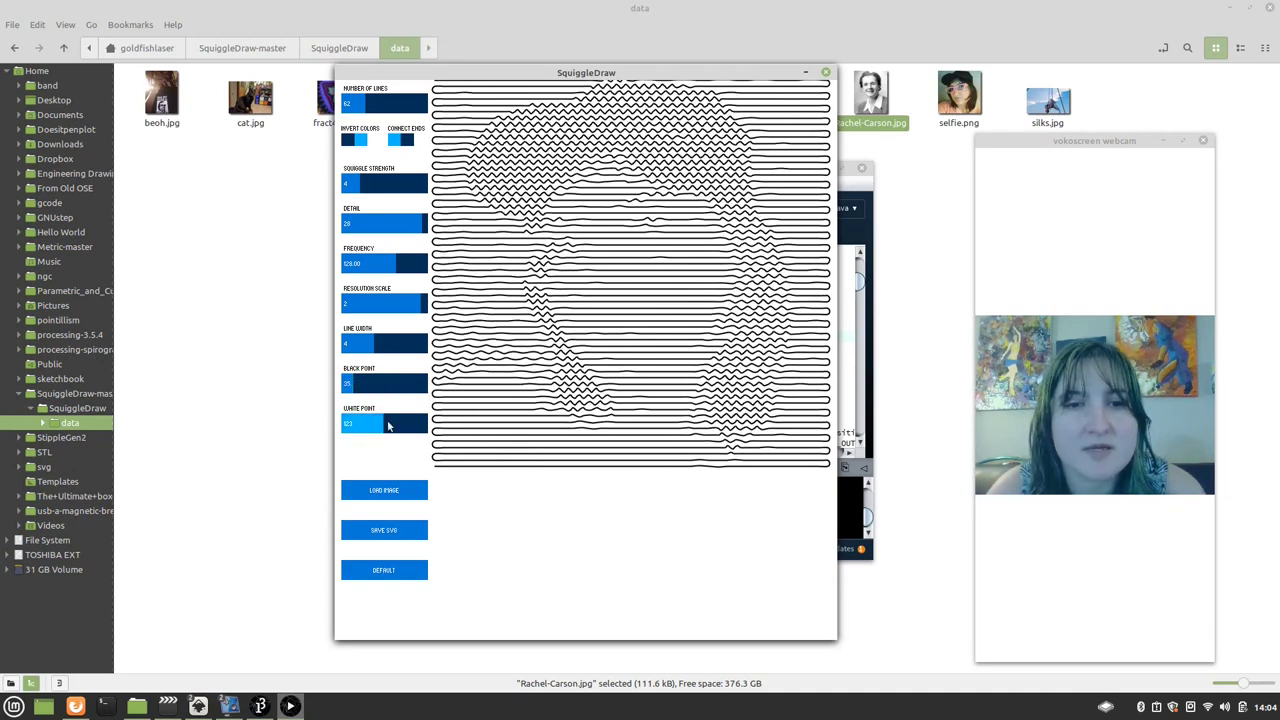
click(400, 428)
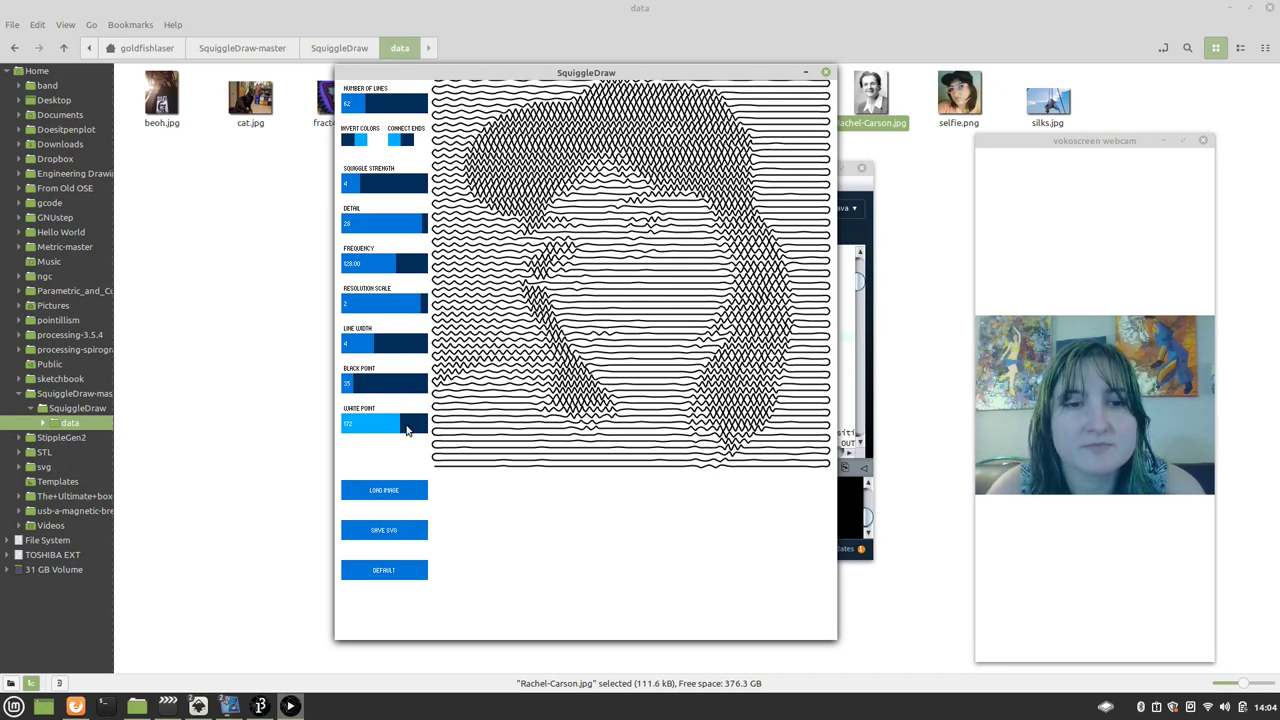
click(416, 424)
click(387, 389)
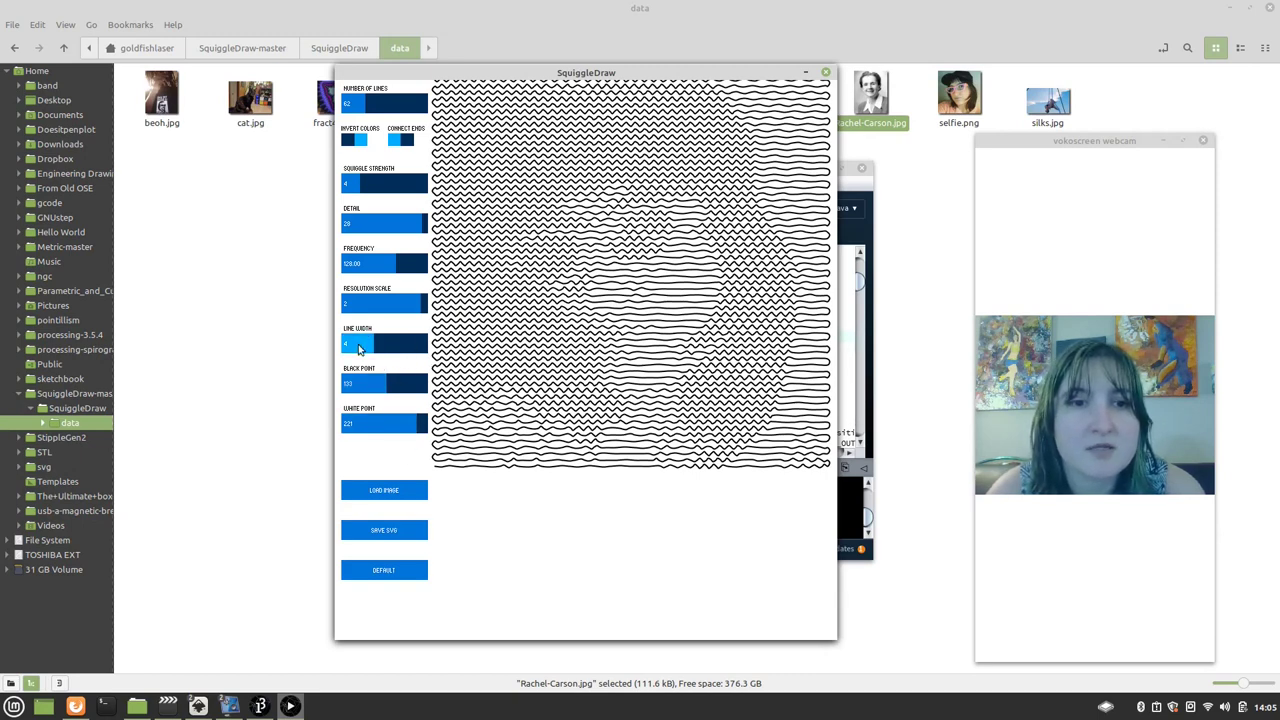
click(368, 386)
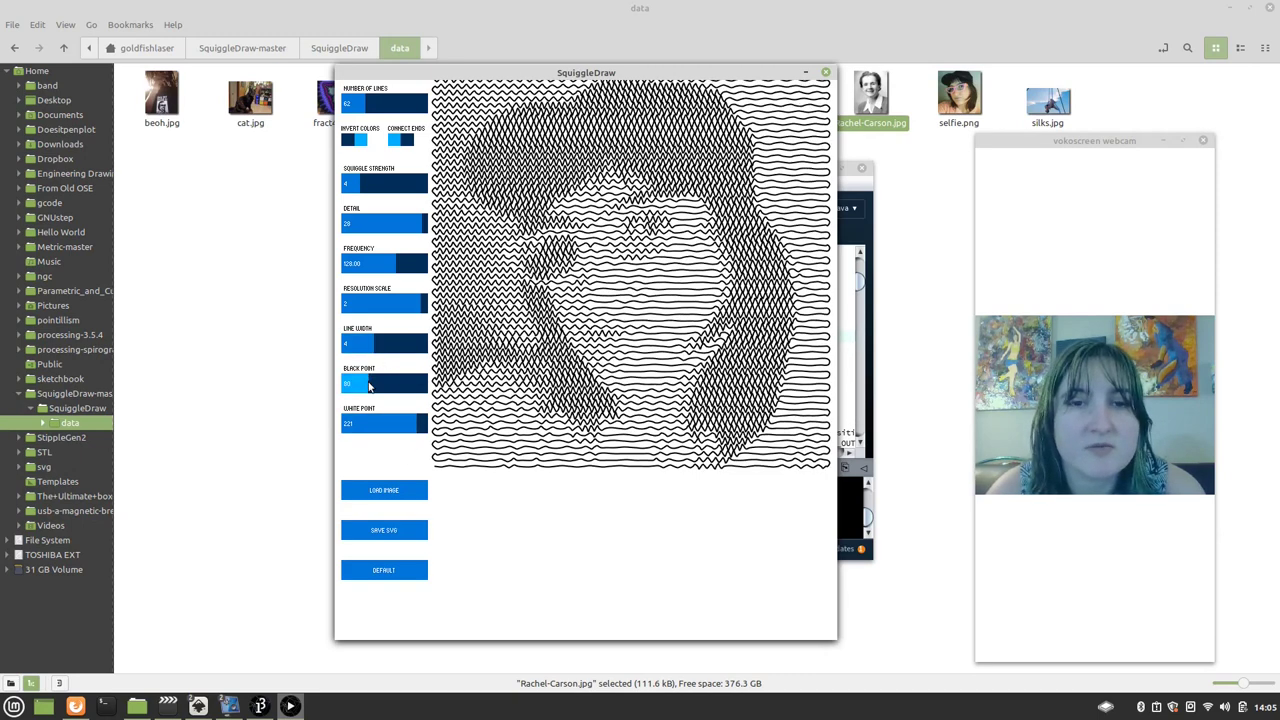
Step: Set black point 51, white point 154, 37 lines, squiggle strength 2 and detail 24
drag(368, 386, 357, 386)
click(393, 423)
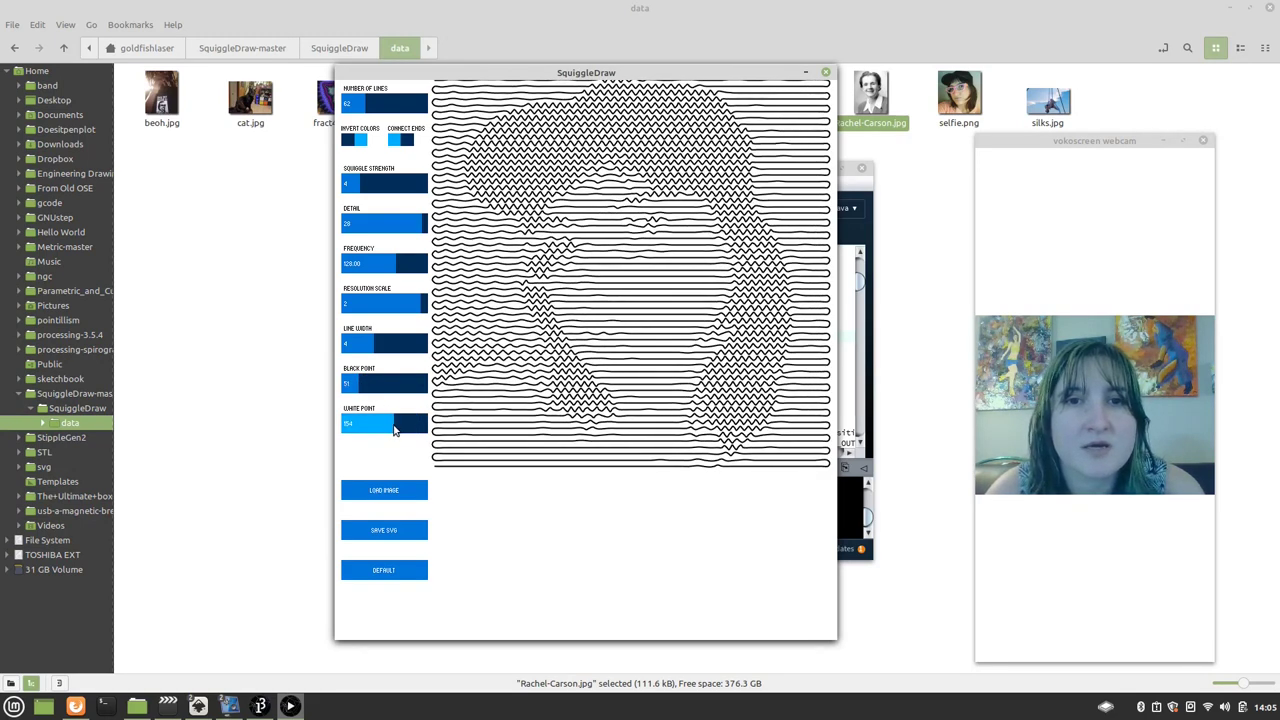
click(396, 104)
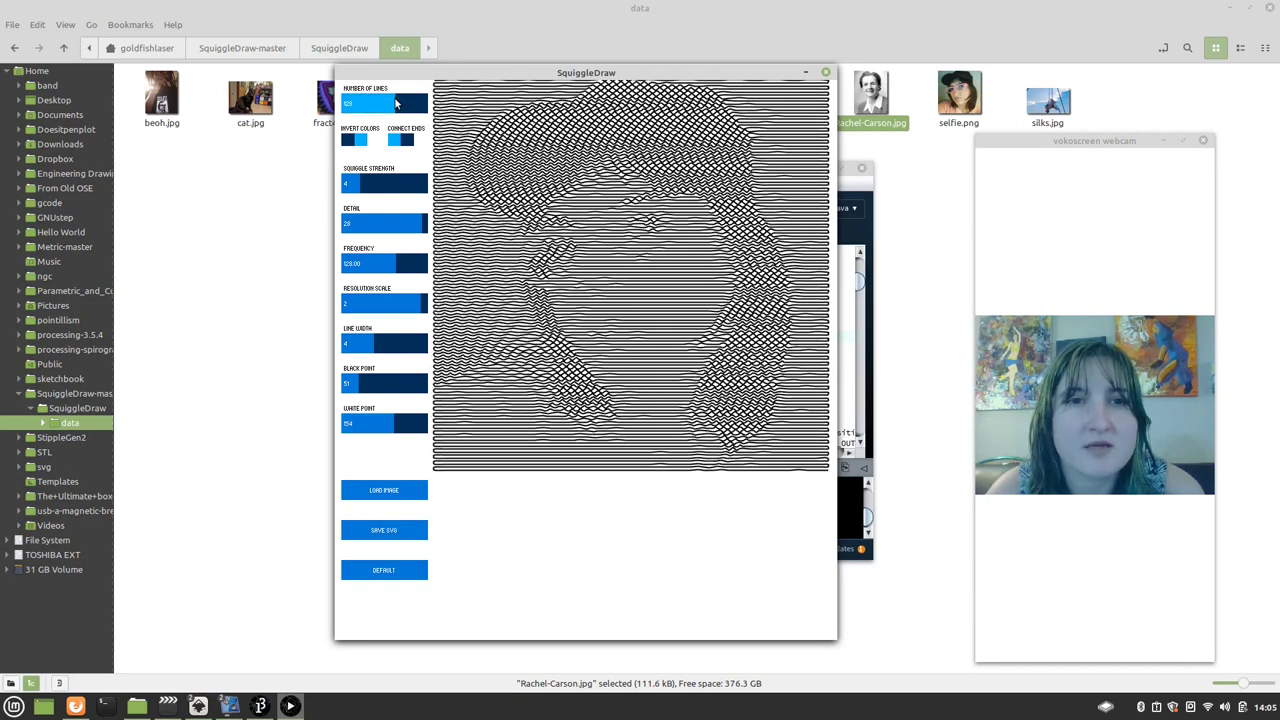
drag(387, 106, 354, 114)
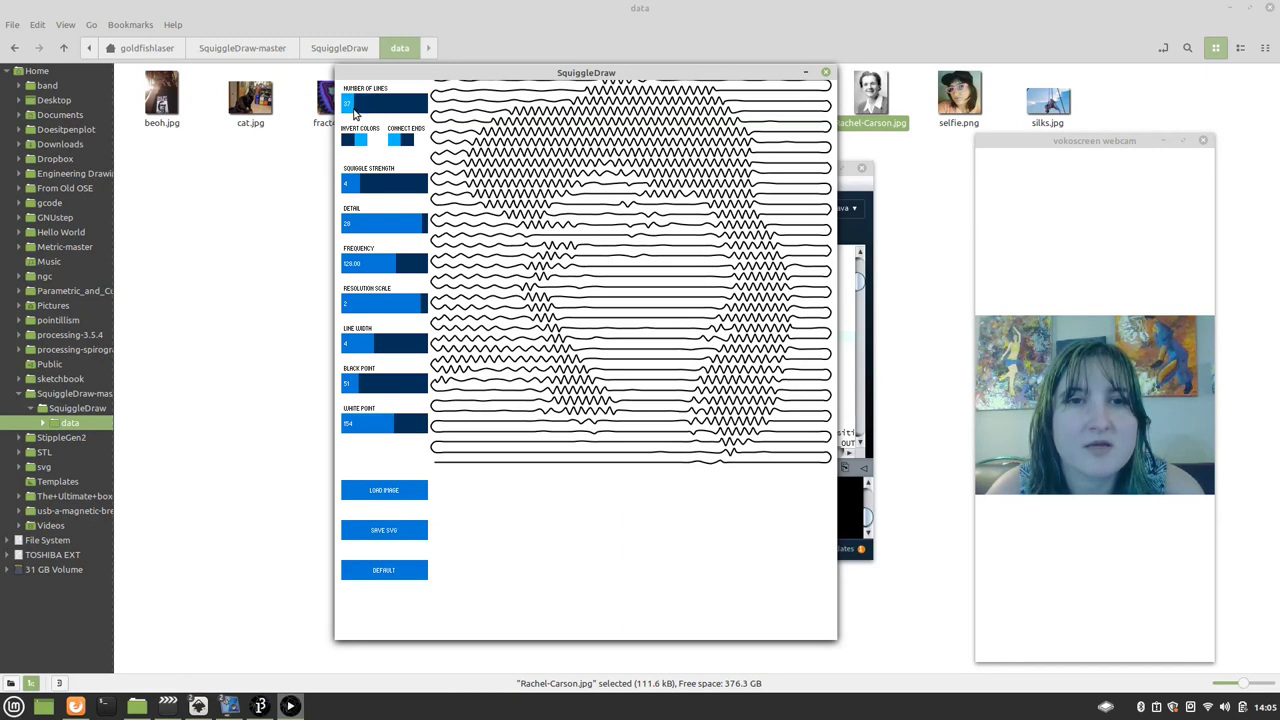
click(378, 195)
click(360, 192)
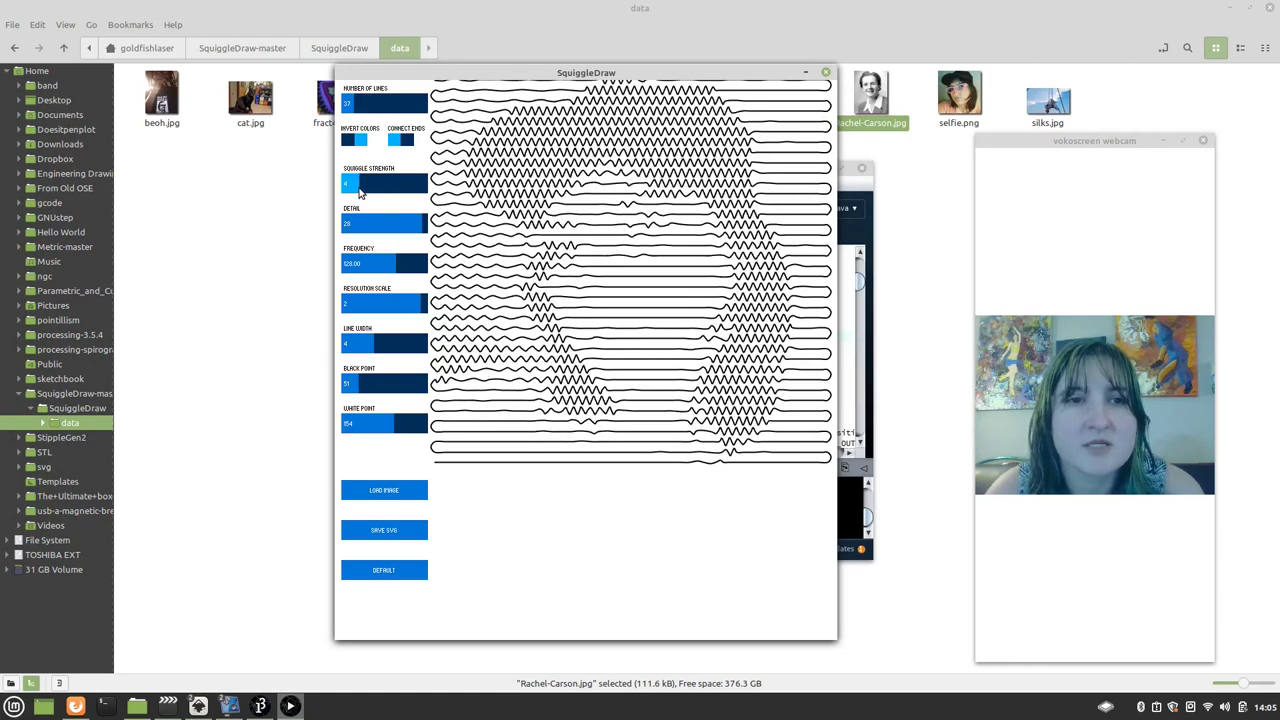
click(350, 191)
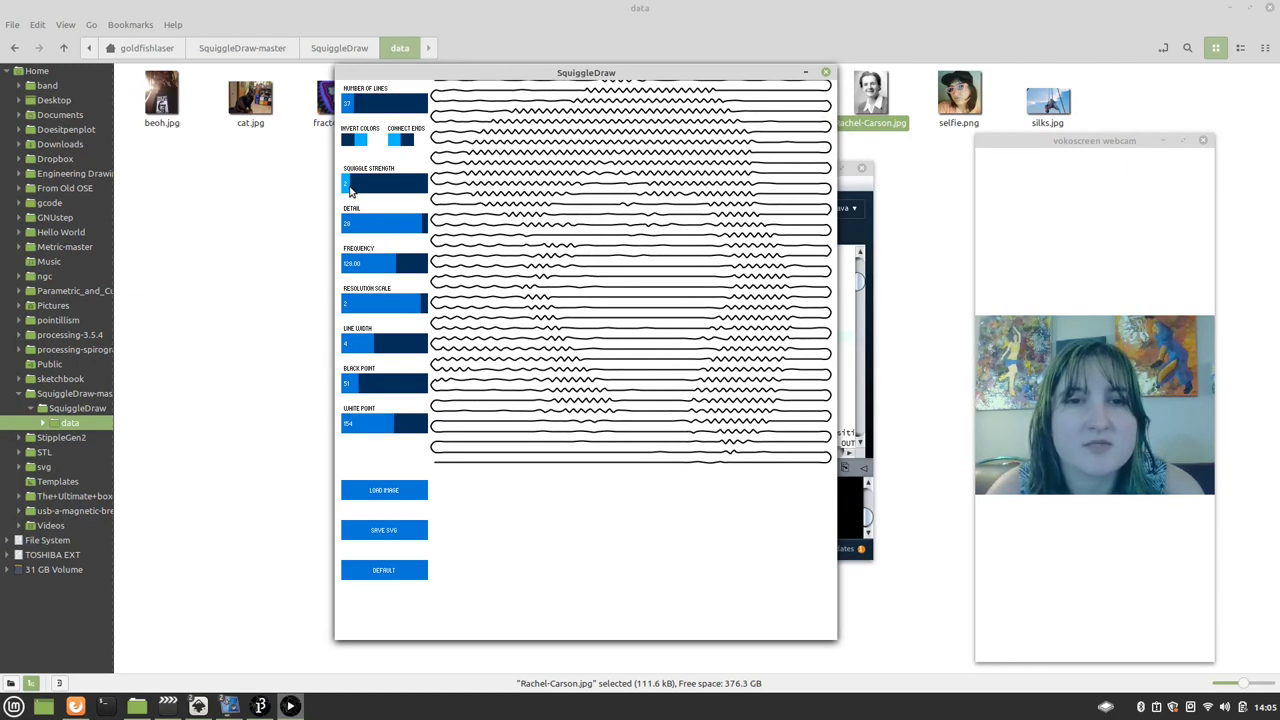
click(410, 226)
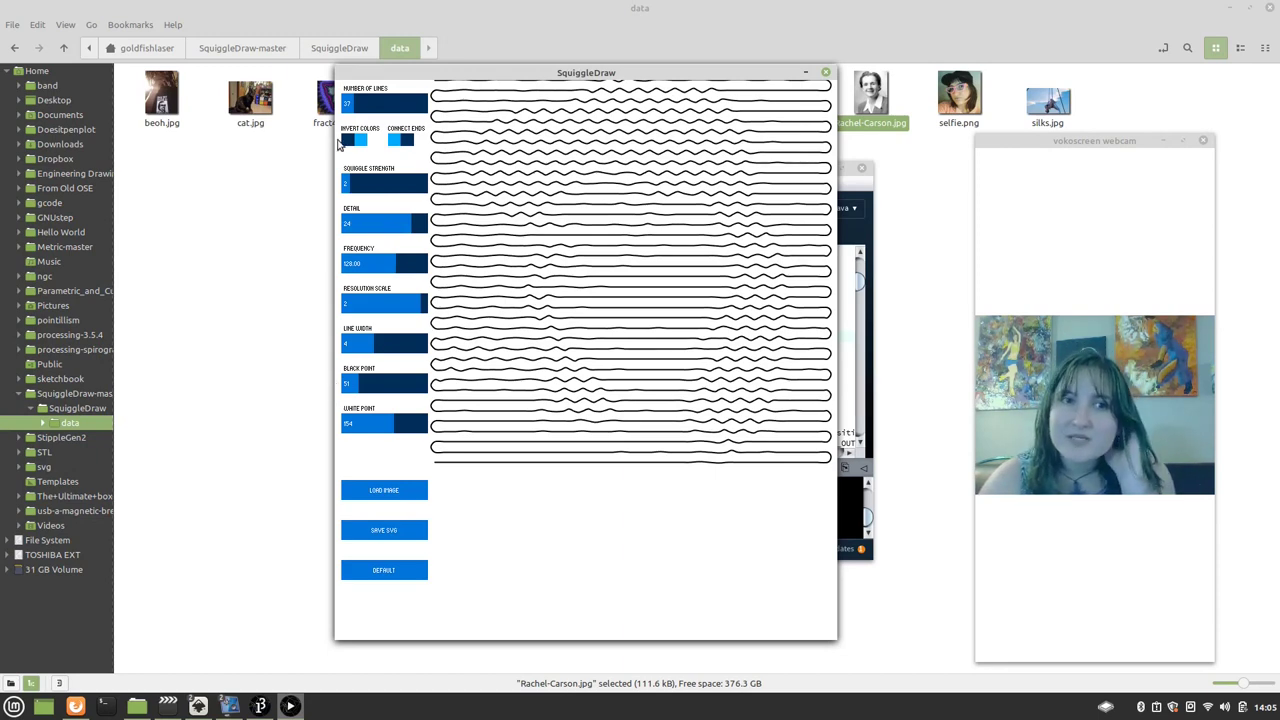
Step: Set 144 lines and adjust black point to 192 and white point to 204
drag(347, 103, 419, 103)
click(403, 104)
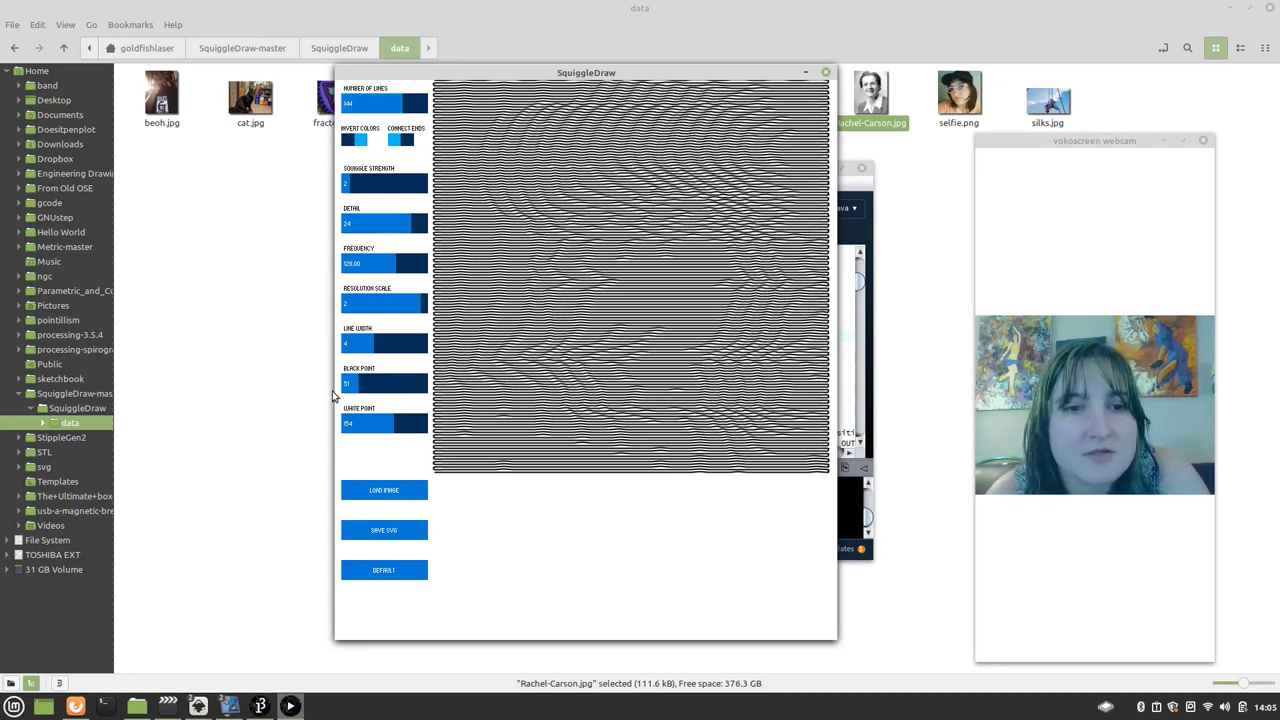
click(348, 390)
click(398, 391)
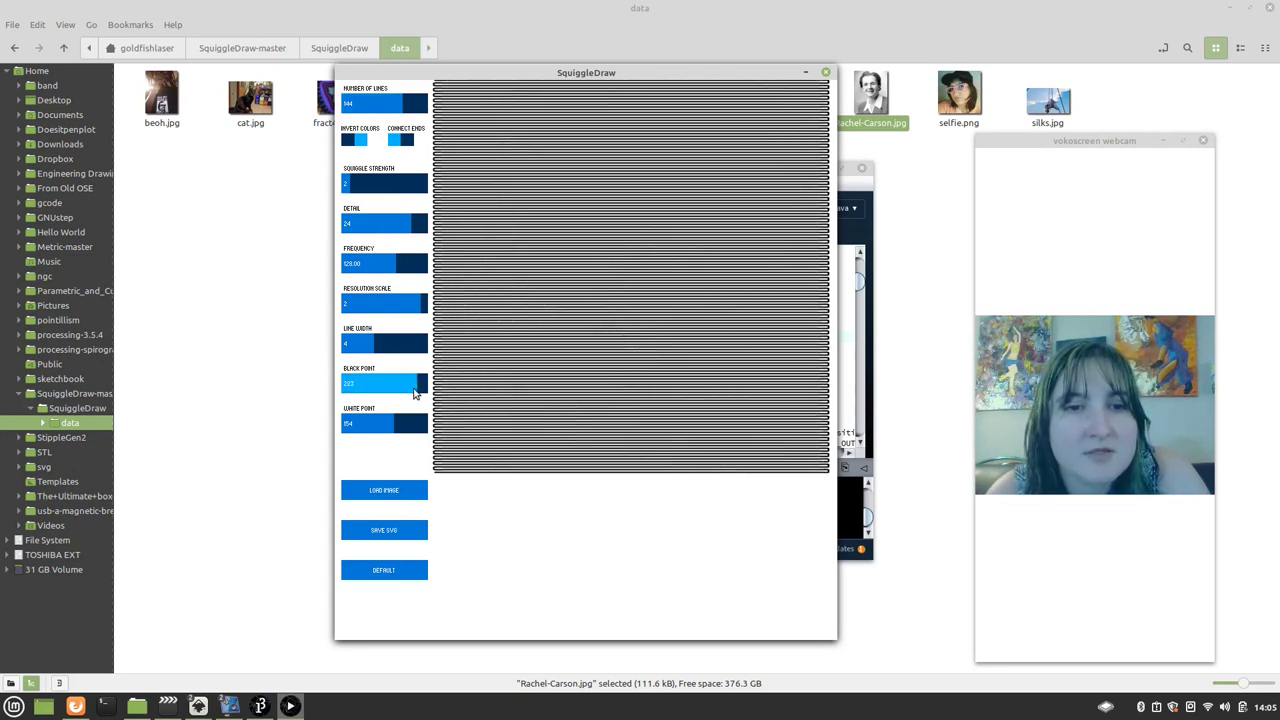
click(404, 424)
click(373, 428)
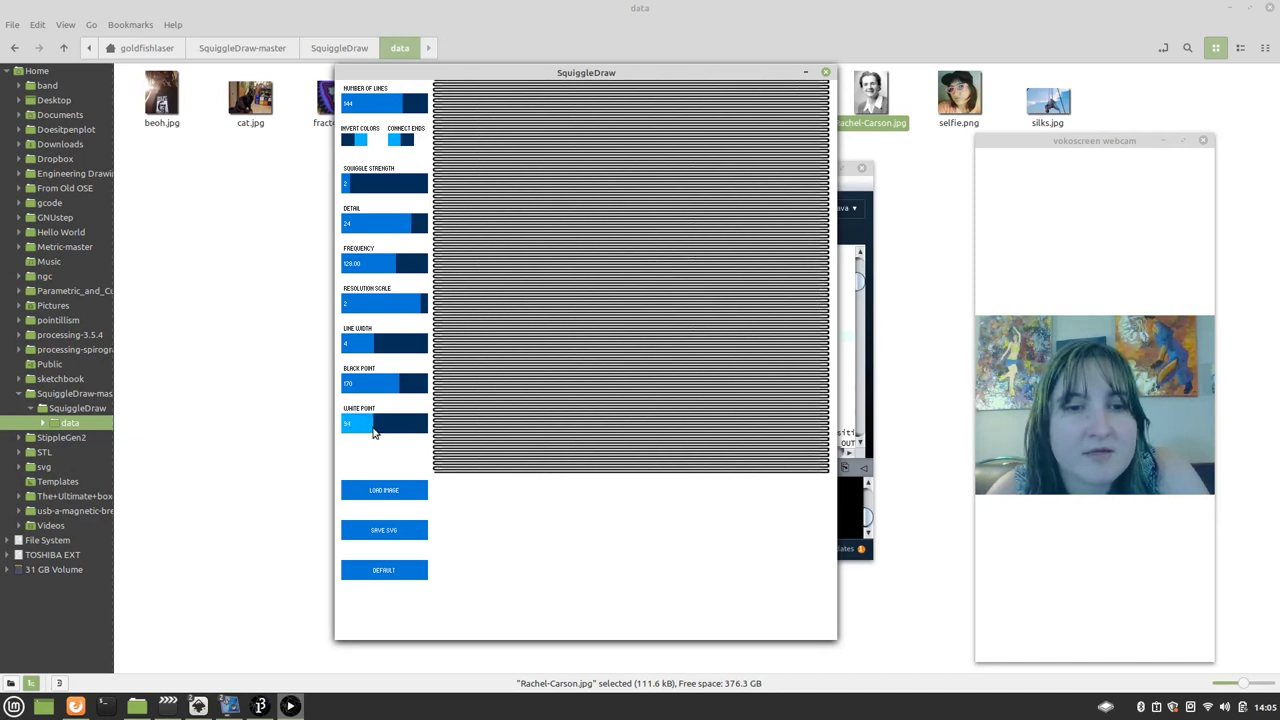
click(391, 390)
click(407, 390)
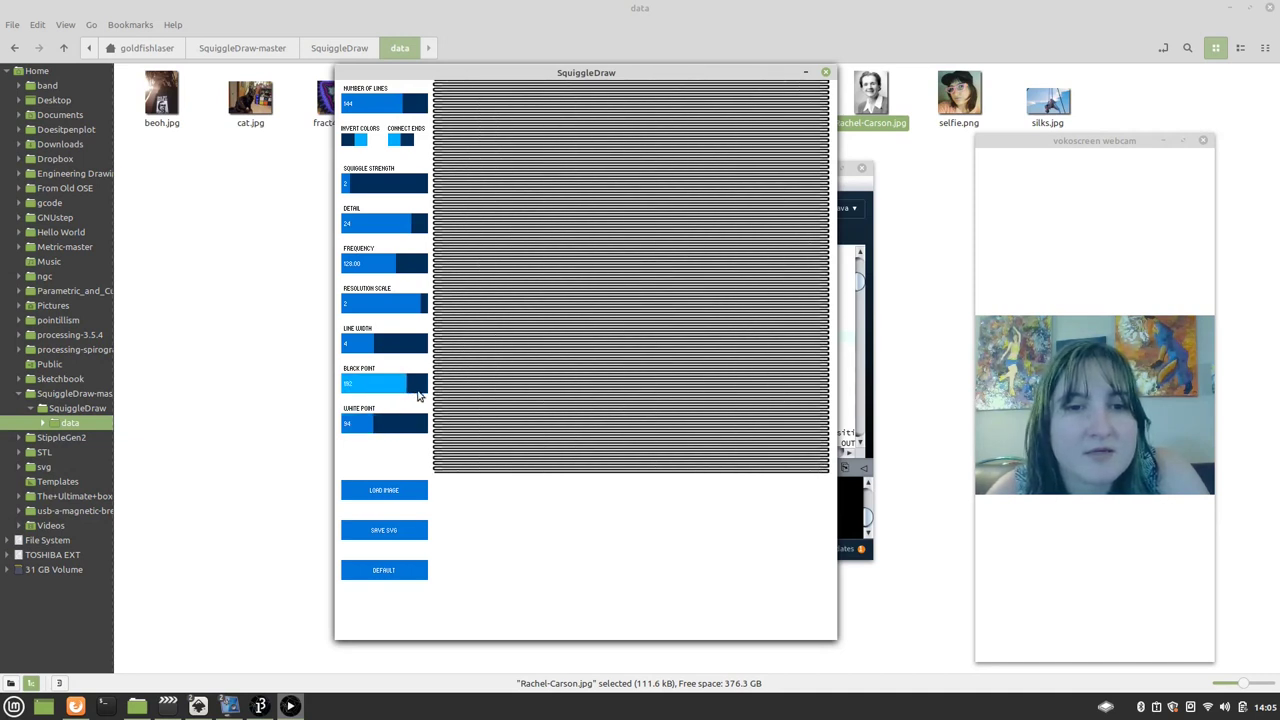
click(411, 424)
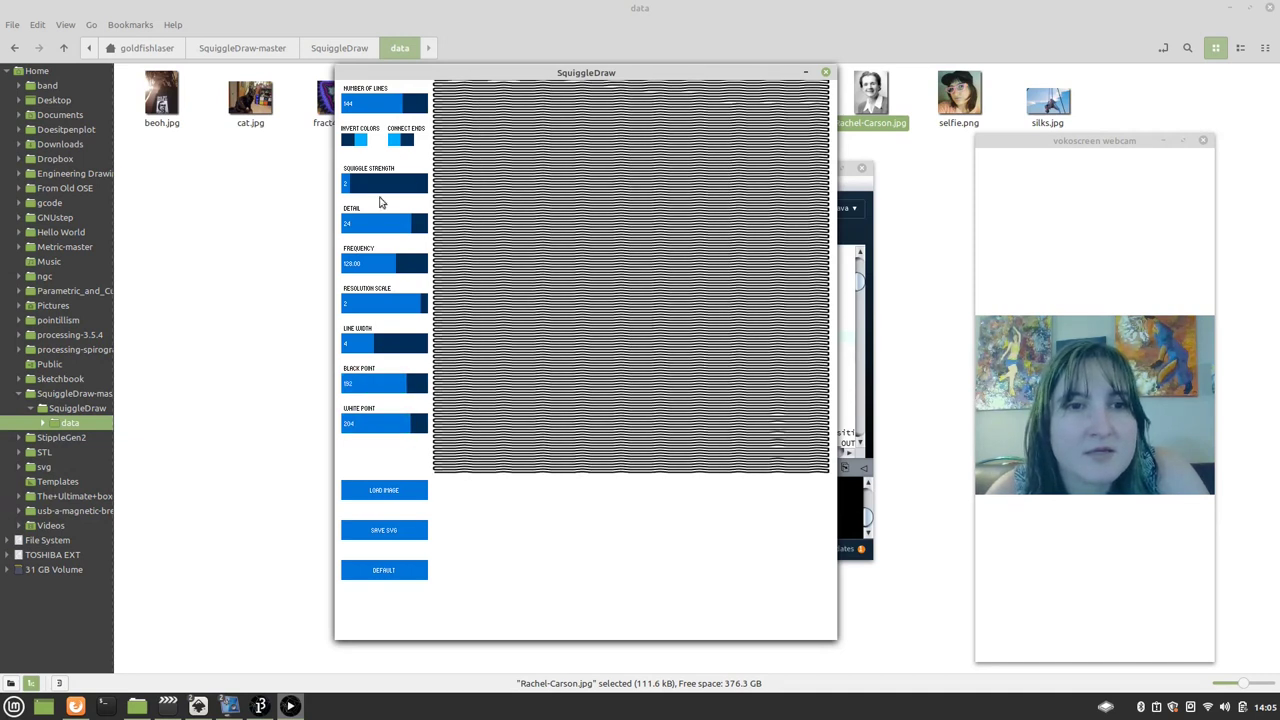
Step: Set frequency 134, squiggle strength about 12, detail 11 and line width 2
click(424, 264)
click(400, 264)
click(396, 183)
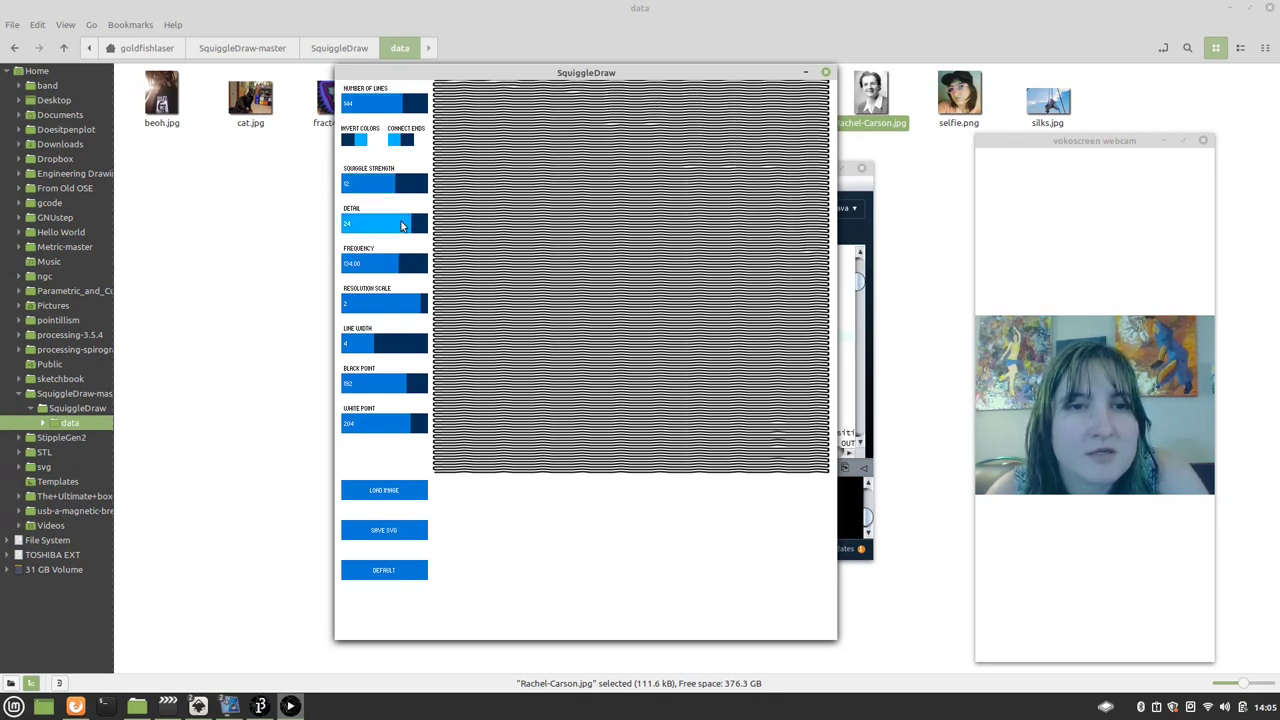
click(375, 226)
click(386, 345)
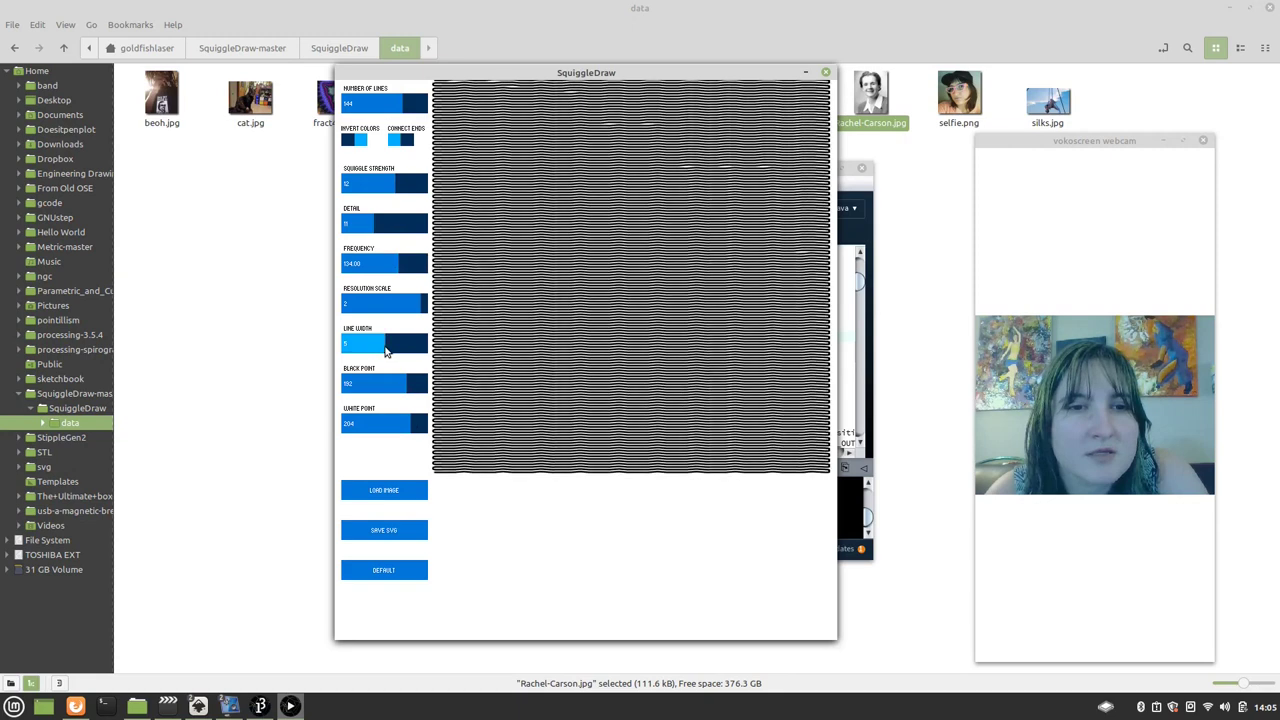
mouse_move(386, 350)
mouse_down()
mouse_move(352, 349)
mouse_move(322, 393)
mouse_up()
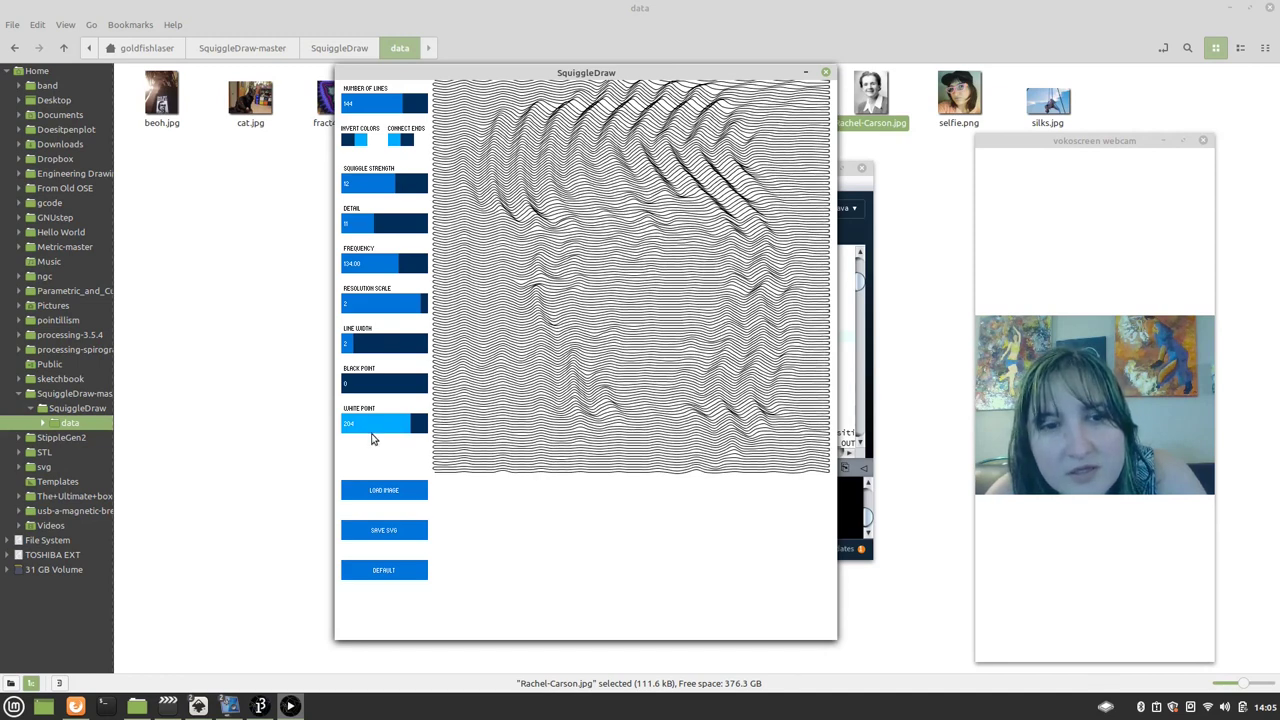
Step: Push black point to 255 and white point to 0, then raise detail and squiggle strength
mouse_move(393, 432)
mouse_down()
mouse_move(363, 425)
mouse_move(428, 429)
mouse_move(374, 437)
mouse_up()
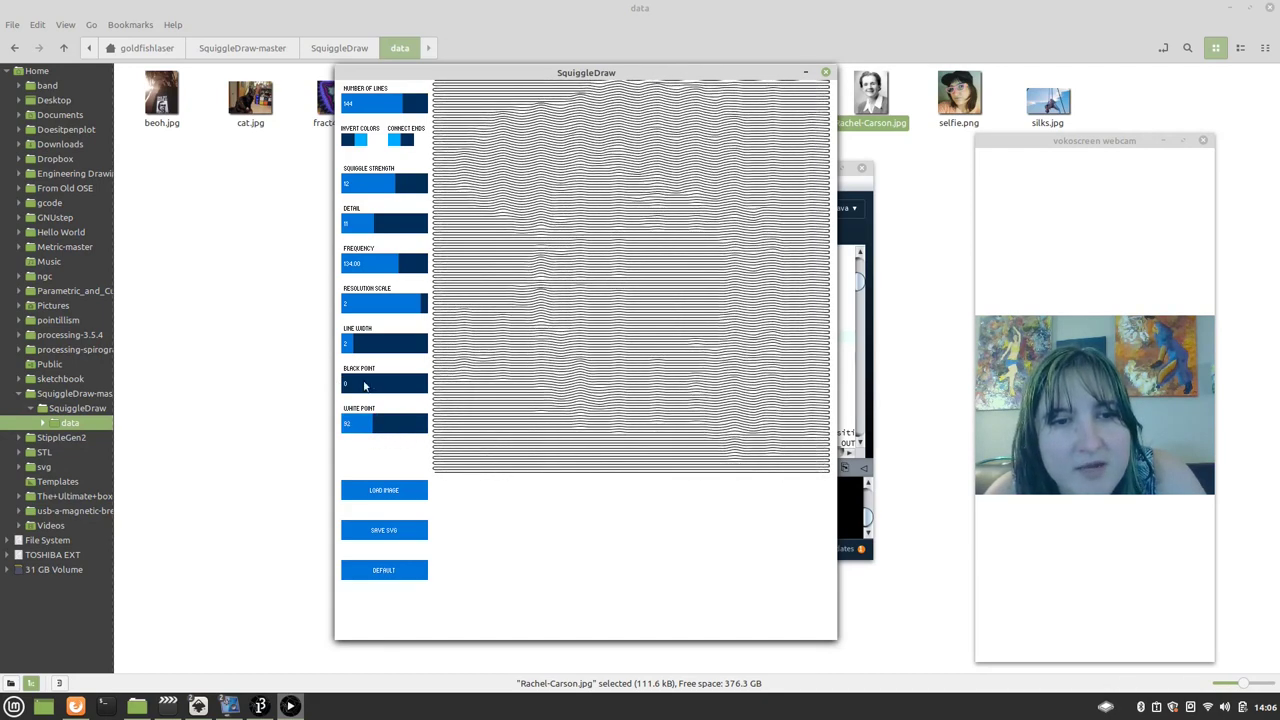
drag(364, 386, 420, 381)
mouse_move(383, 420)
mouse_down()
mouse_move(341, 428)
mouse_move(525, 435)
mouse_up()
mouse_move(414, 386)
mouse_down()
mouse_move(287, 389)
mouse_move(480, 388)
mouse_up()
drag(430, 424, 314, 429)
drag(372, 304, 414, 302)
drag(375, 224, 408, 228)
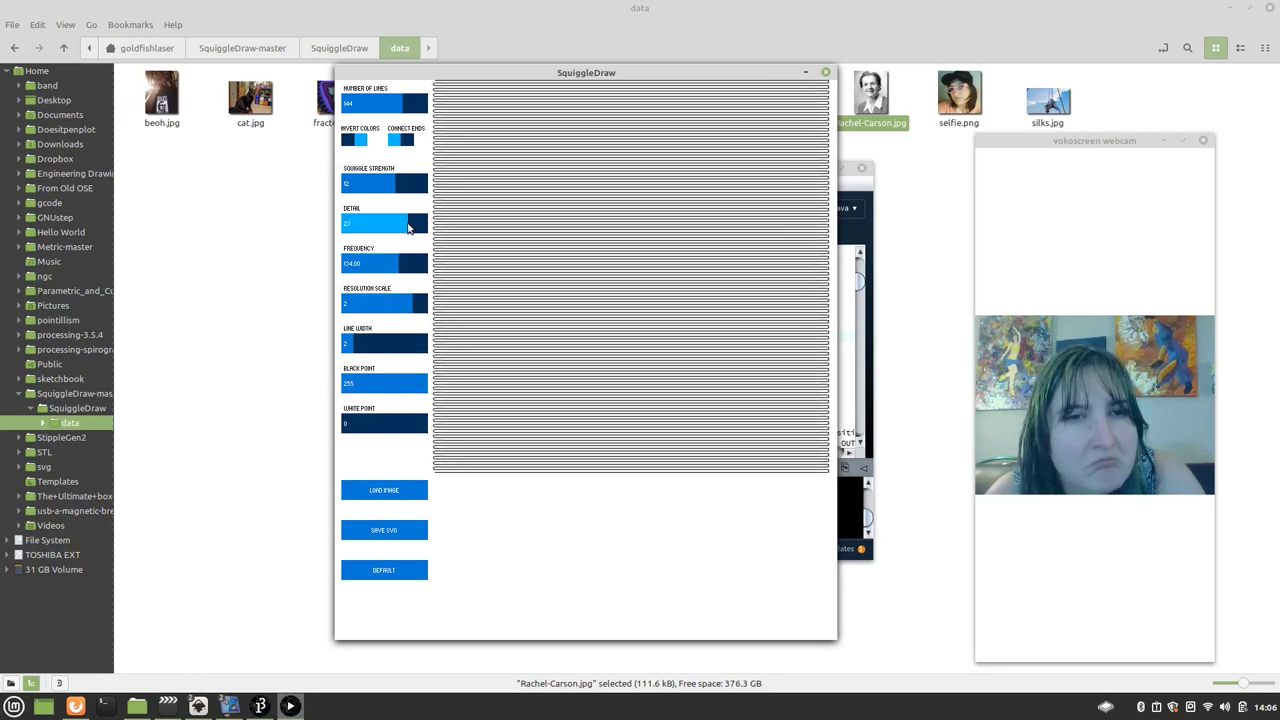
drag(395, 183, 420, 182)
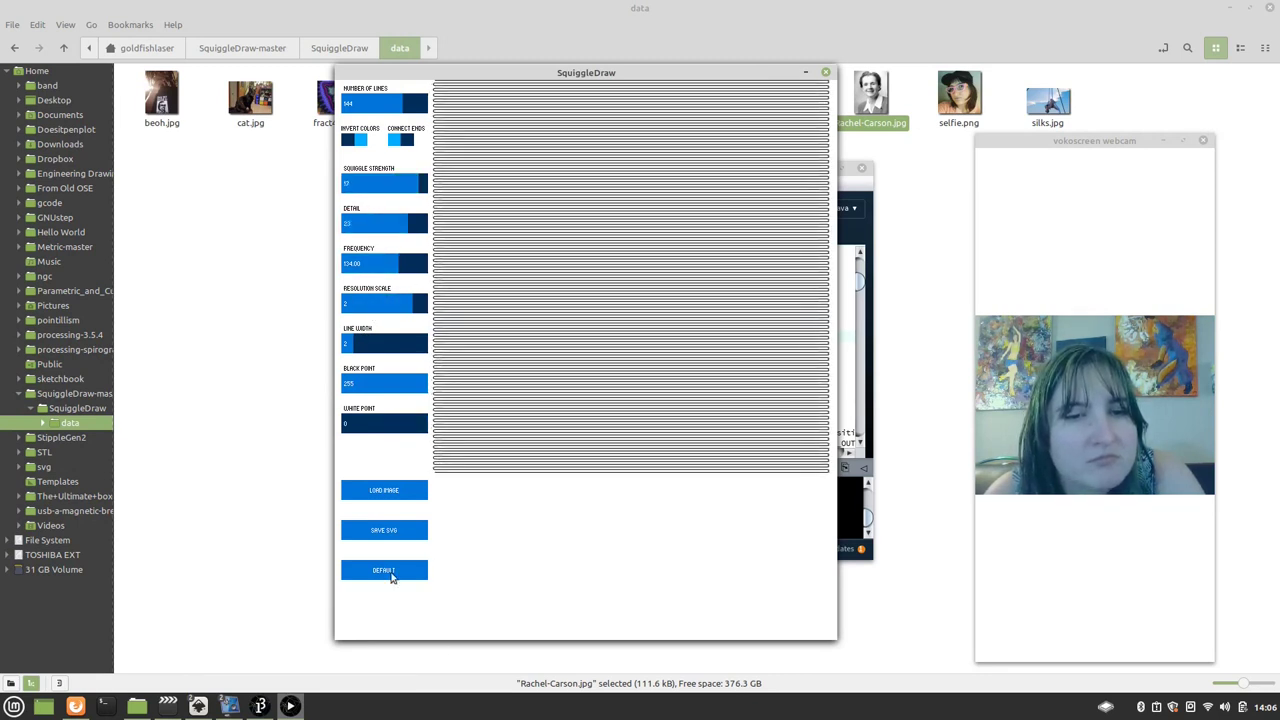
Step: Reset the settings to default, then set squiggle strength 6 and 86 lines
click(384, 566)
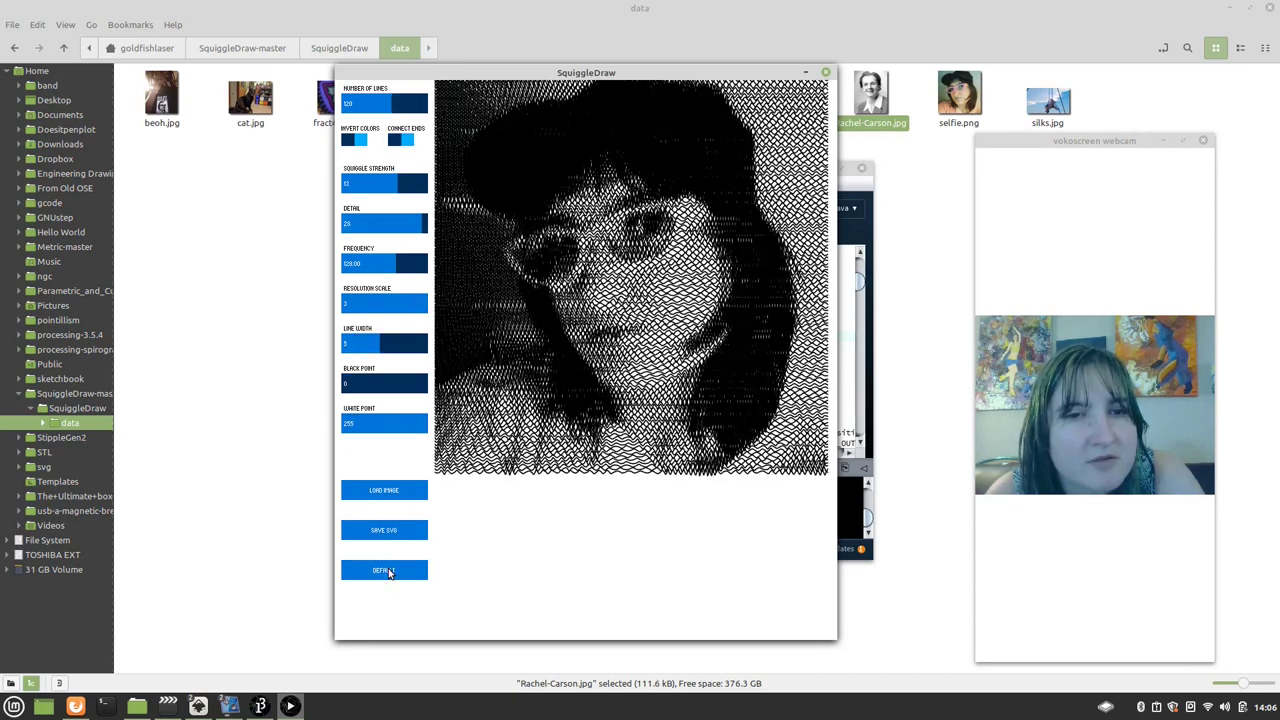
click(384, 188)
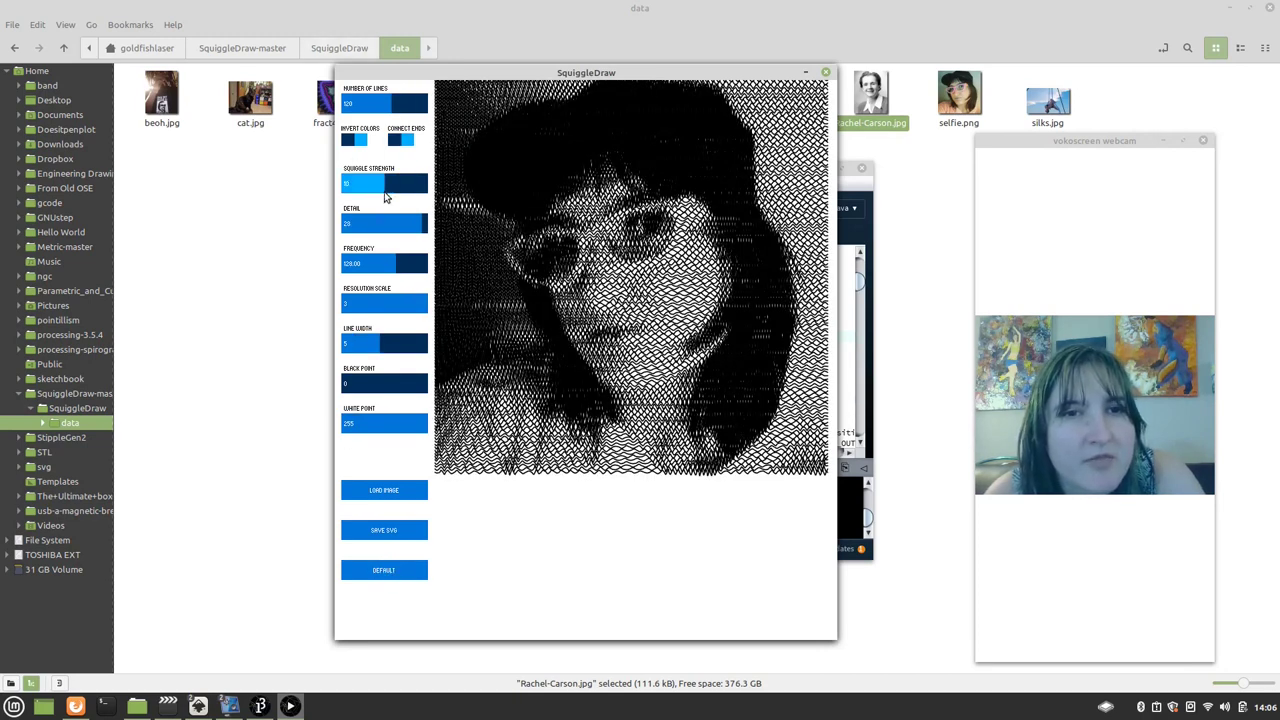
click(370, 190)
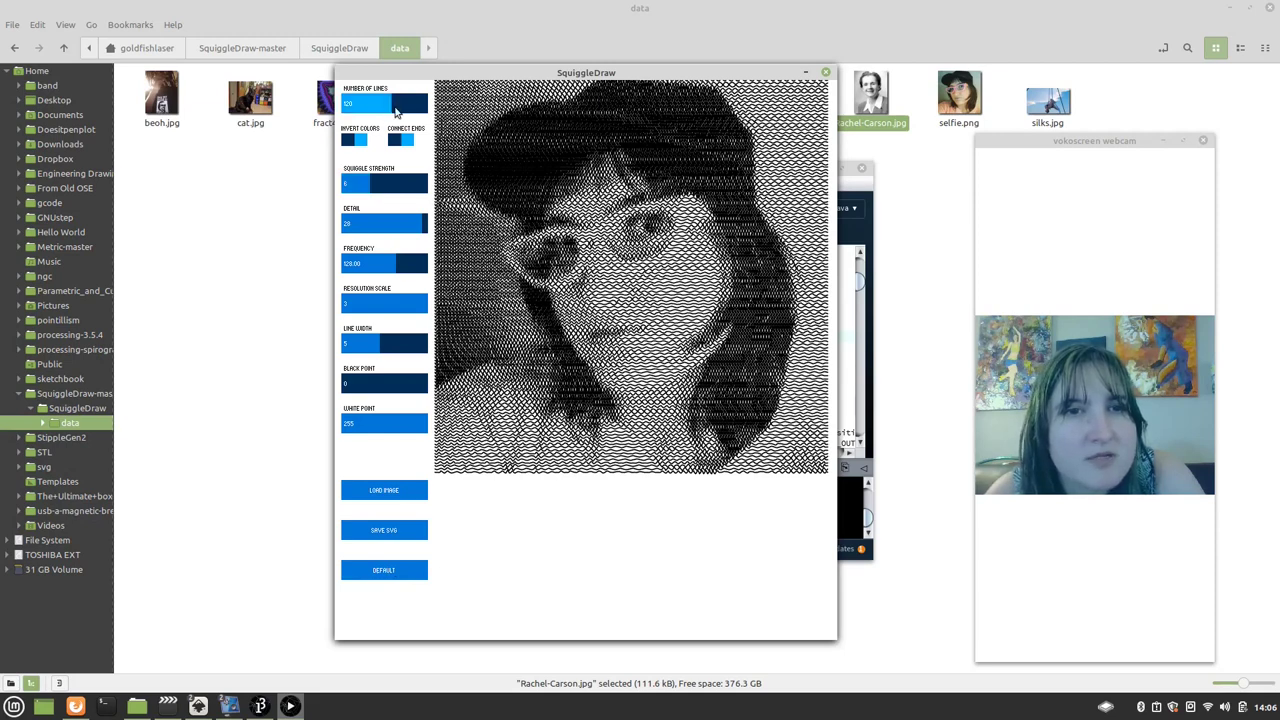
click(385, 110)
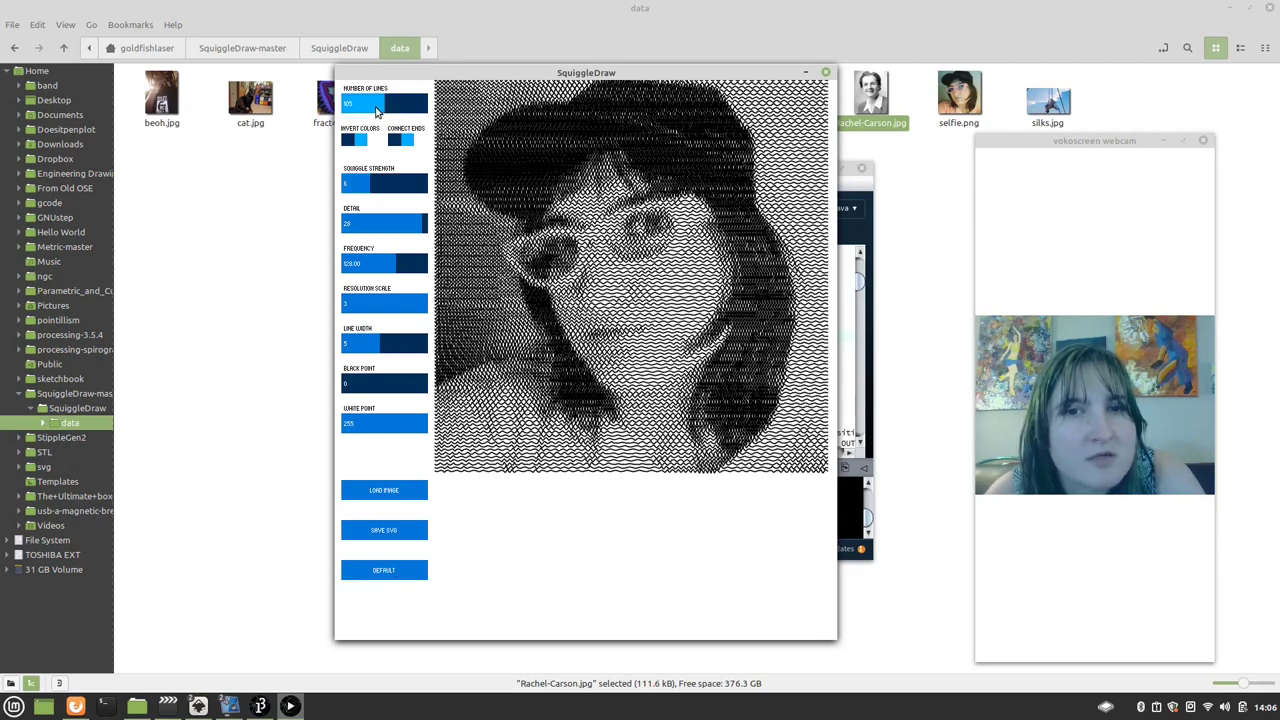
click(377, 108)
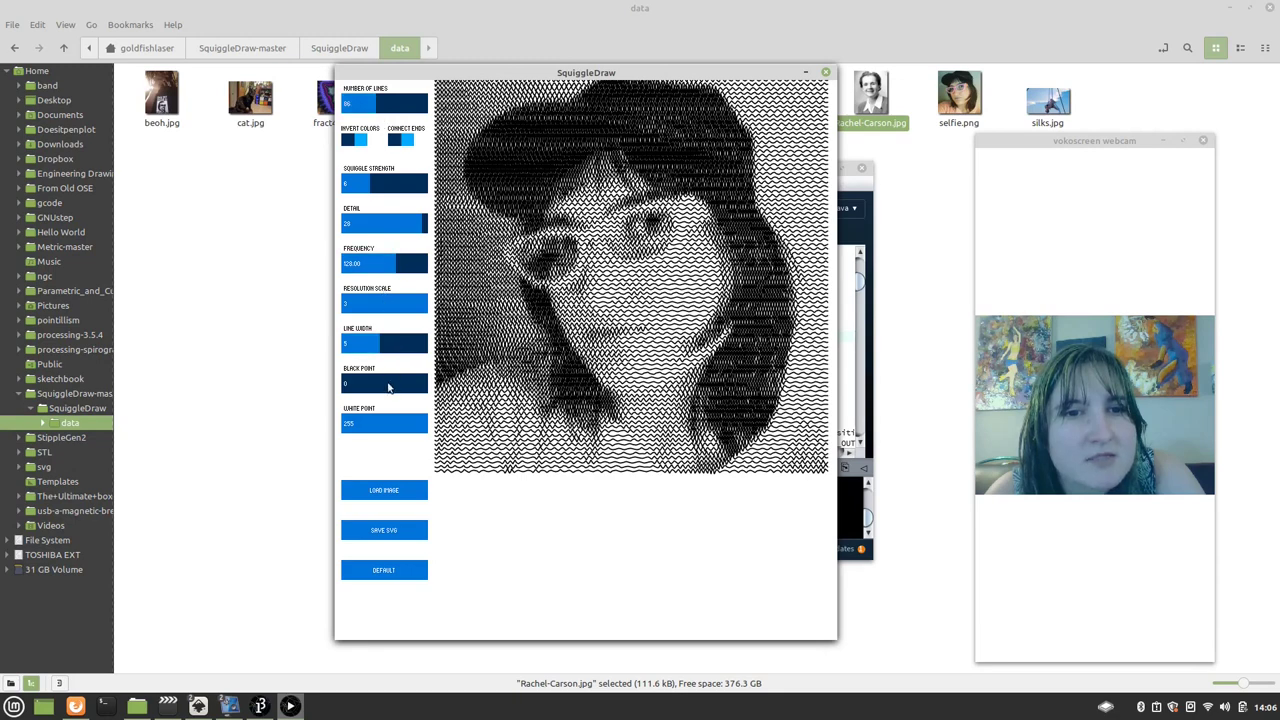
Step: Set black point 79, white point 233 and frequency about 143
click(361, 391)
click(375, 388)
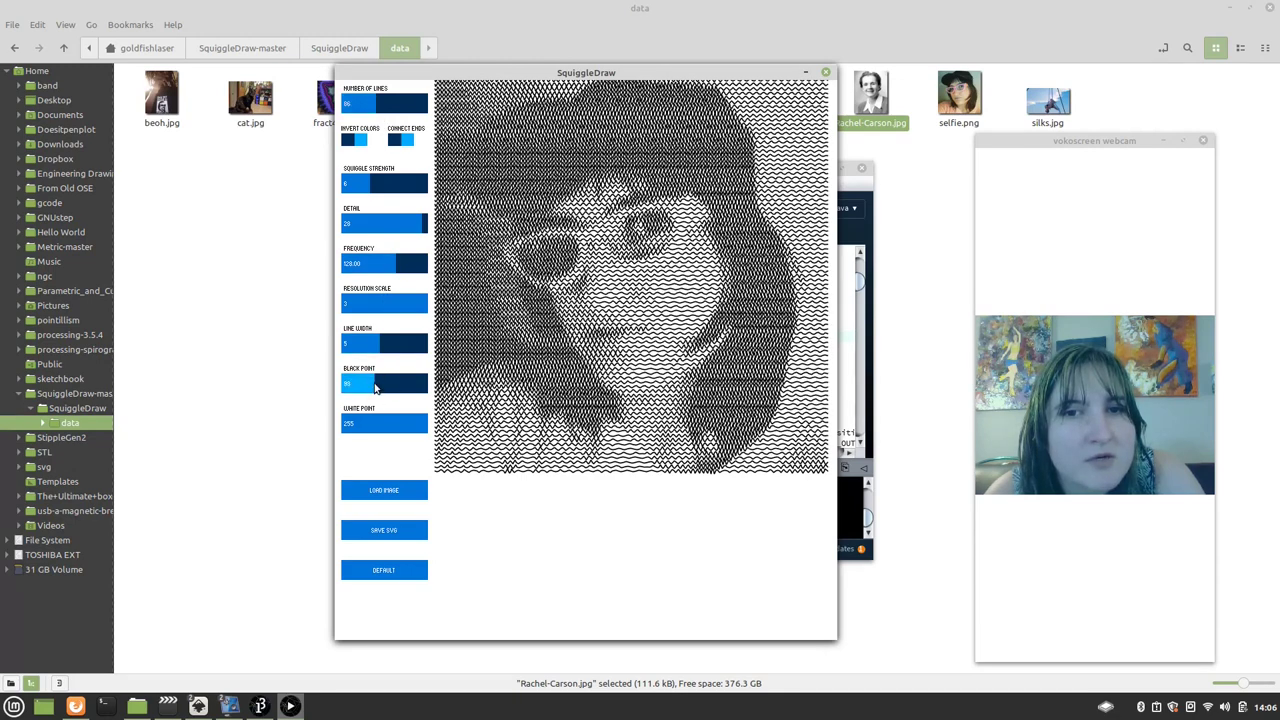
click(369, 388)
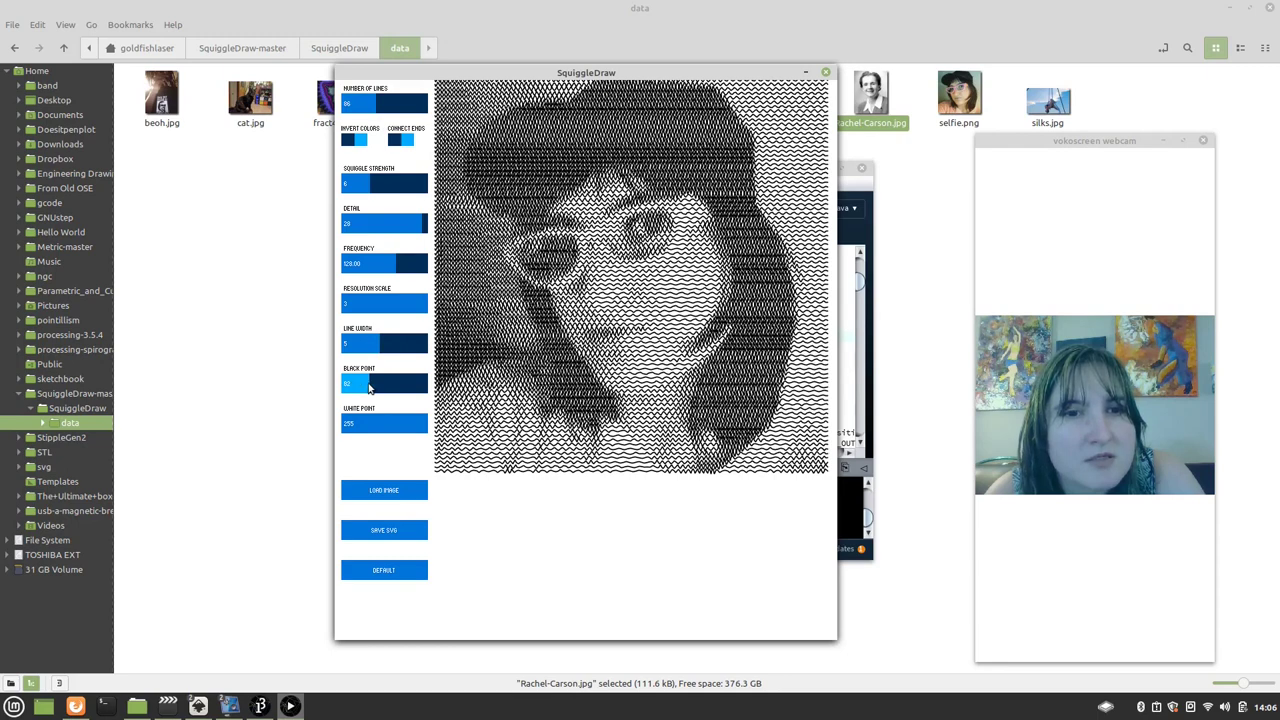
click(357, 388)
click(386, 388)
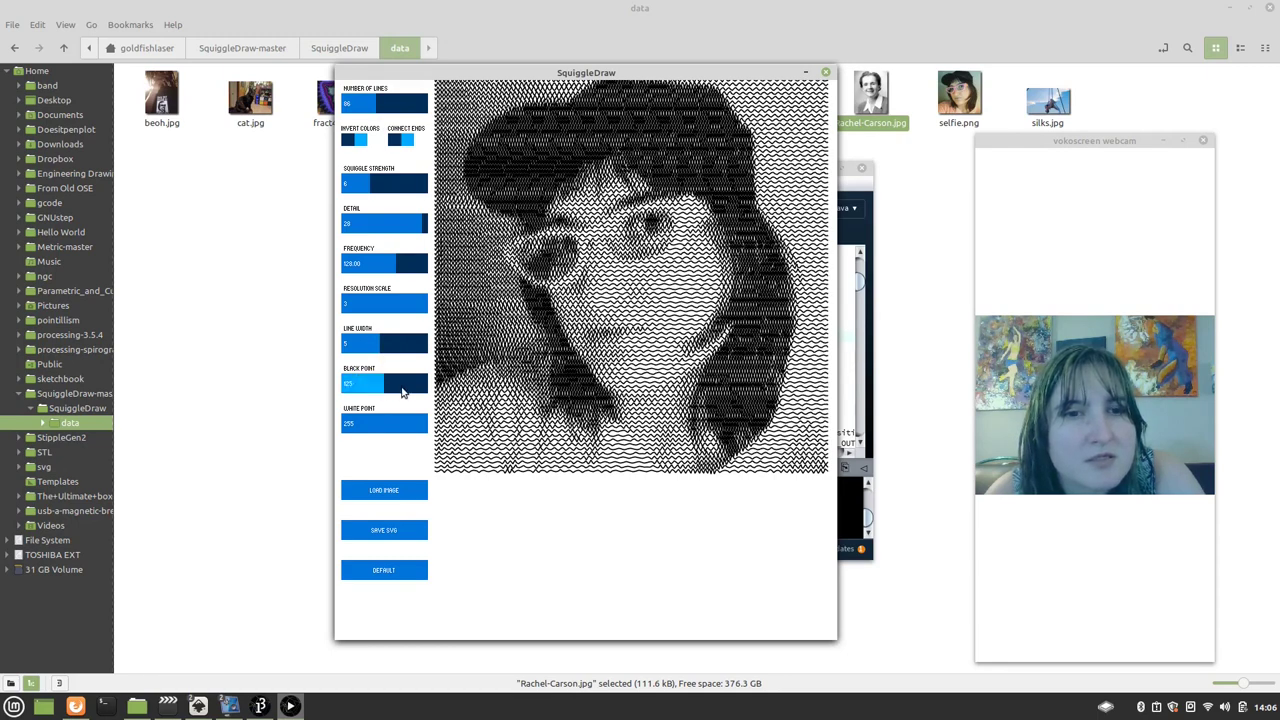
click(403, 384)
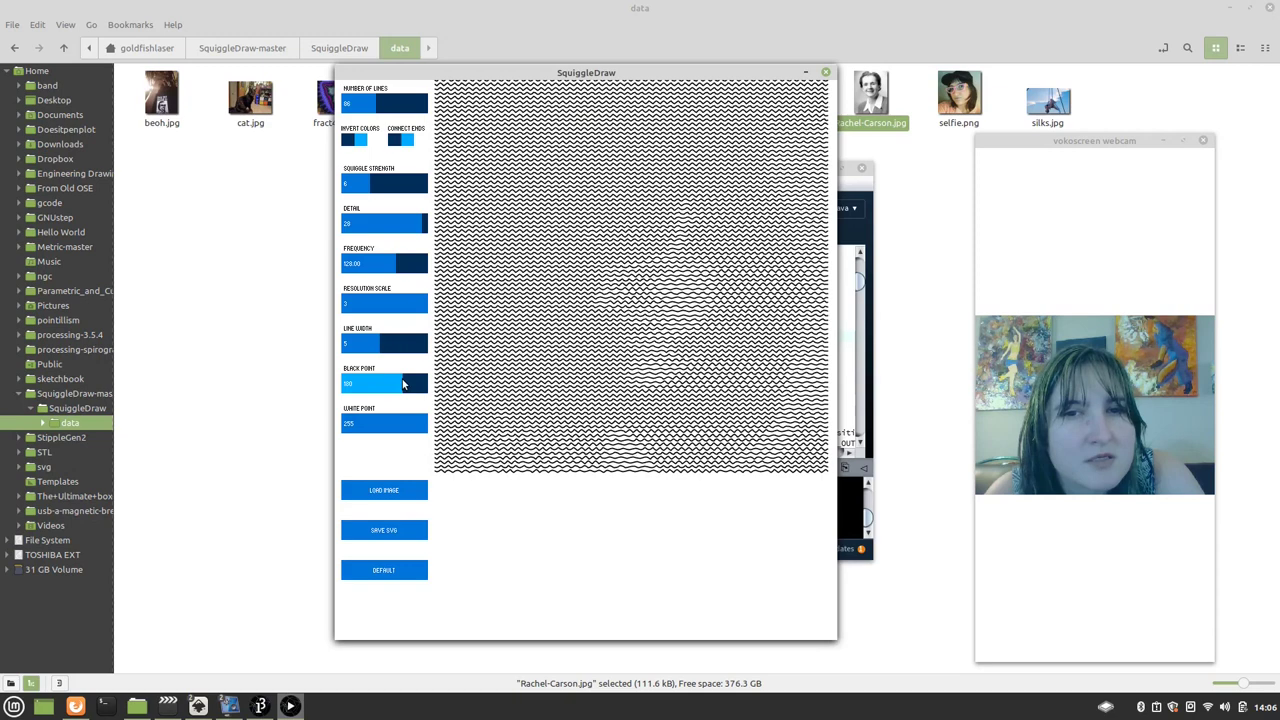
click(390, 385)
click(367, 385)
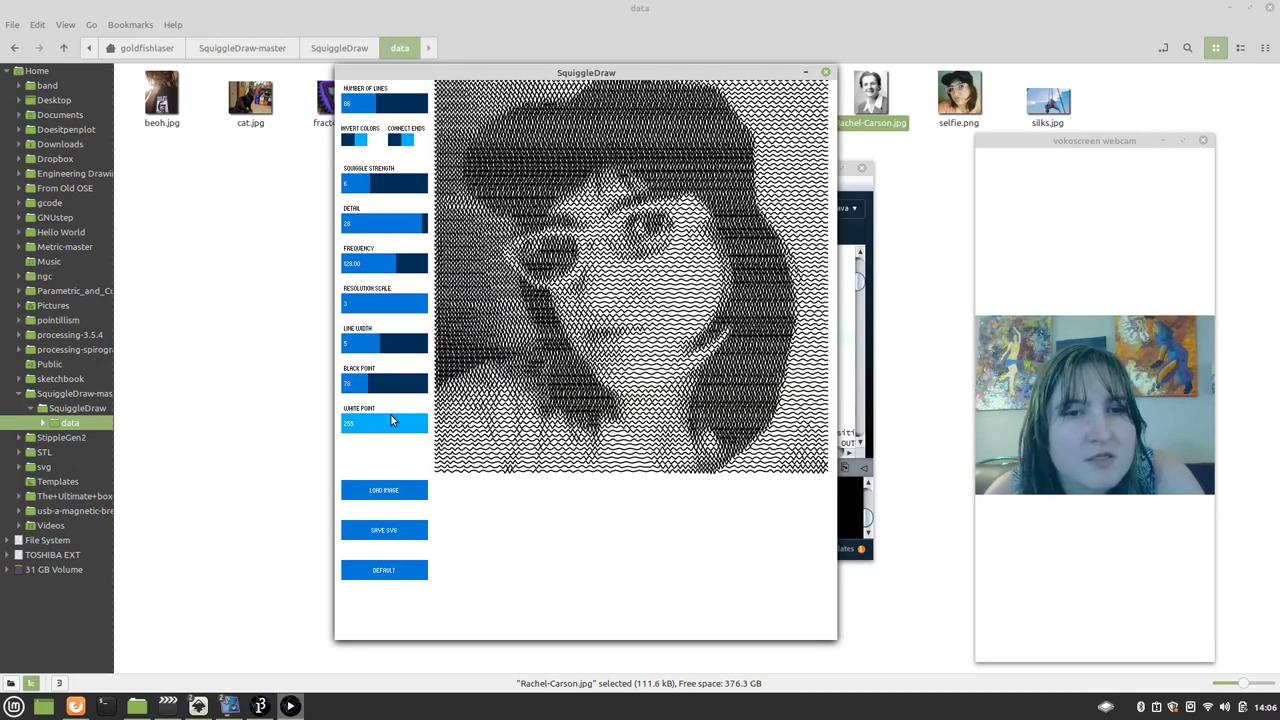
click(391, 421)
click(410, 426)
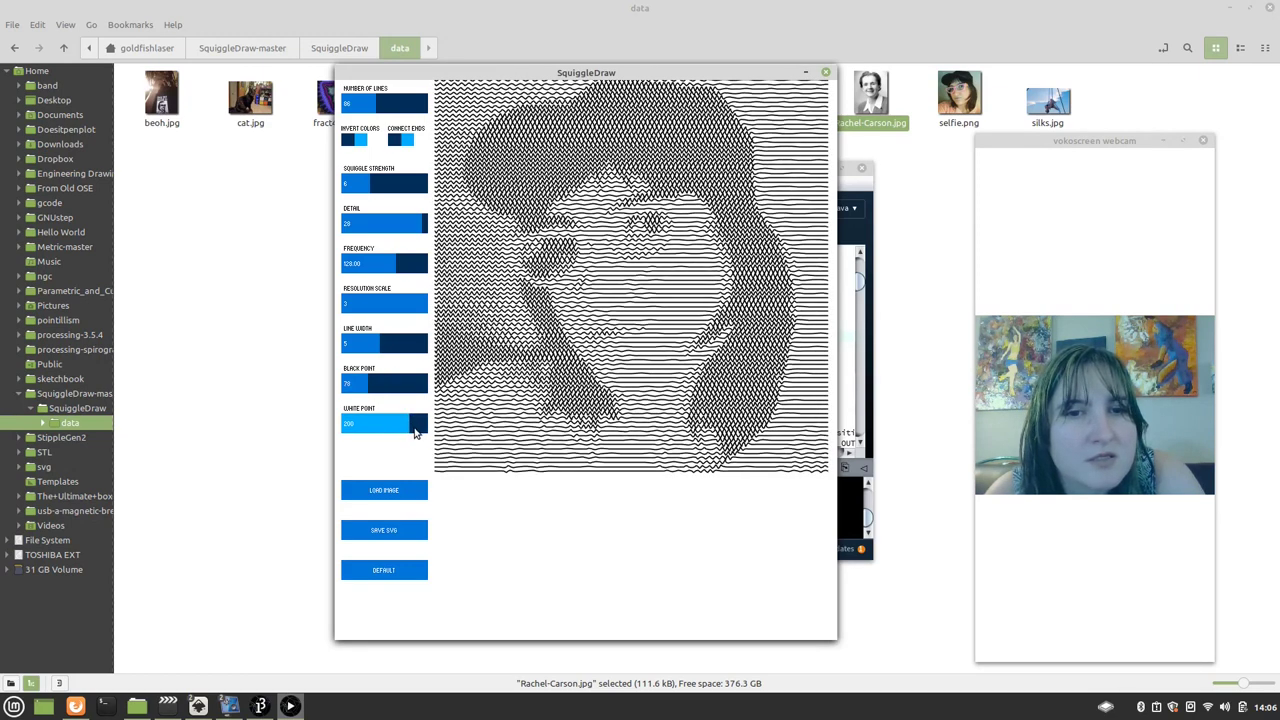
click(421, 428)
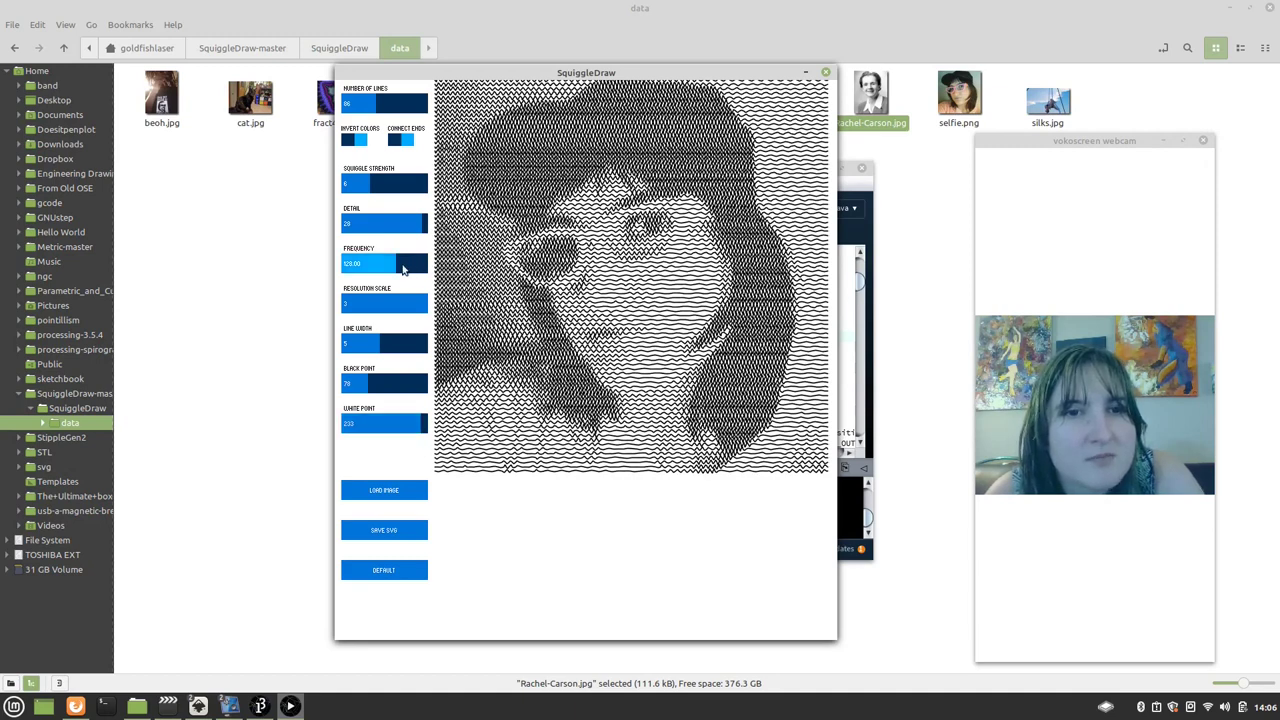
click(404, 266)
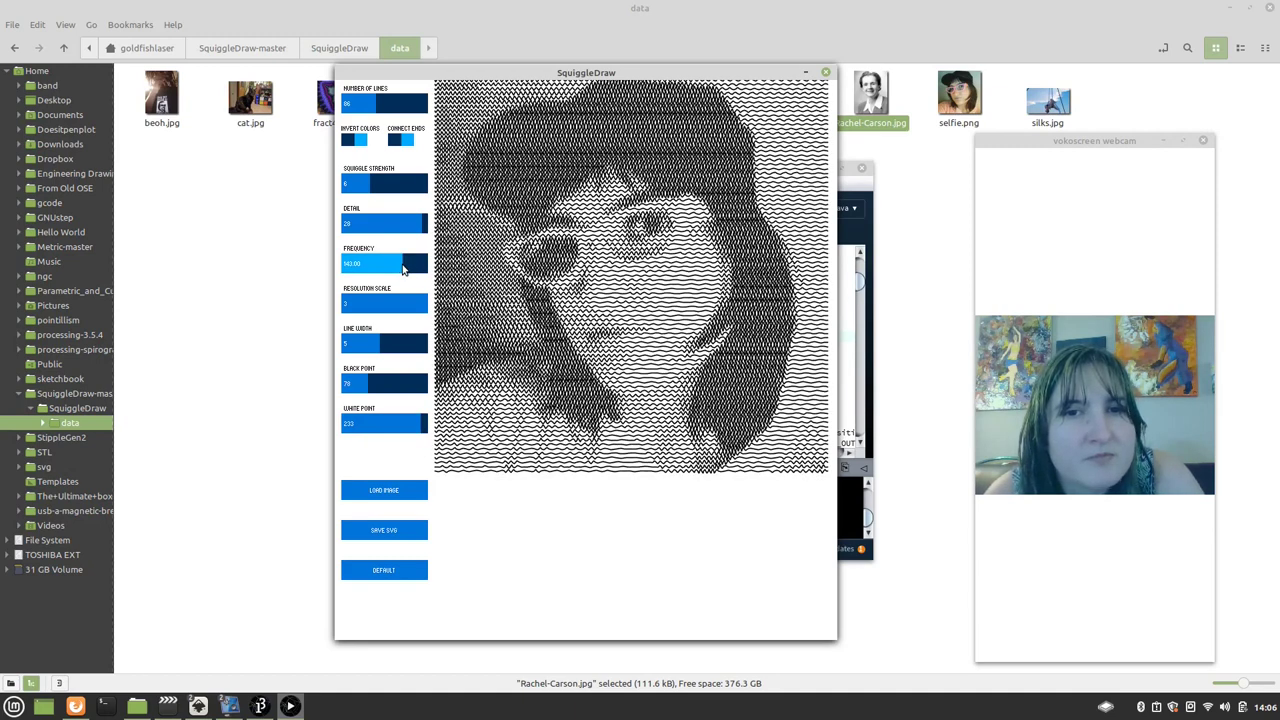
Step: Save the portrait as SVG and rename selfie_114653.svg to demo.svg in the SquiggleDraw folder
click(396, 536)
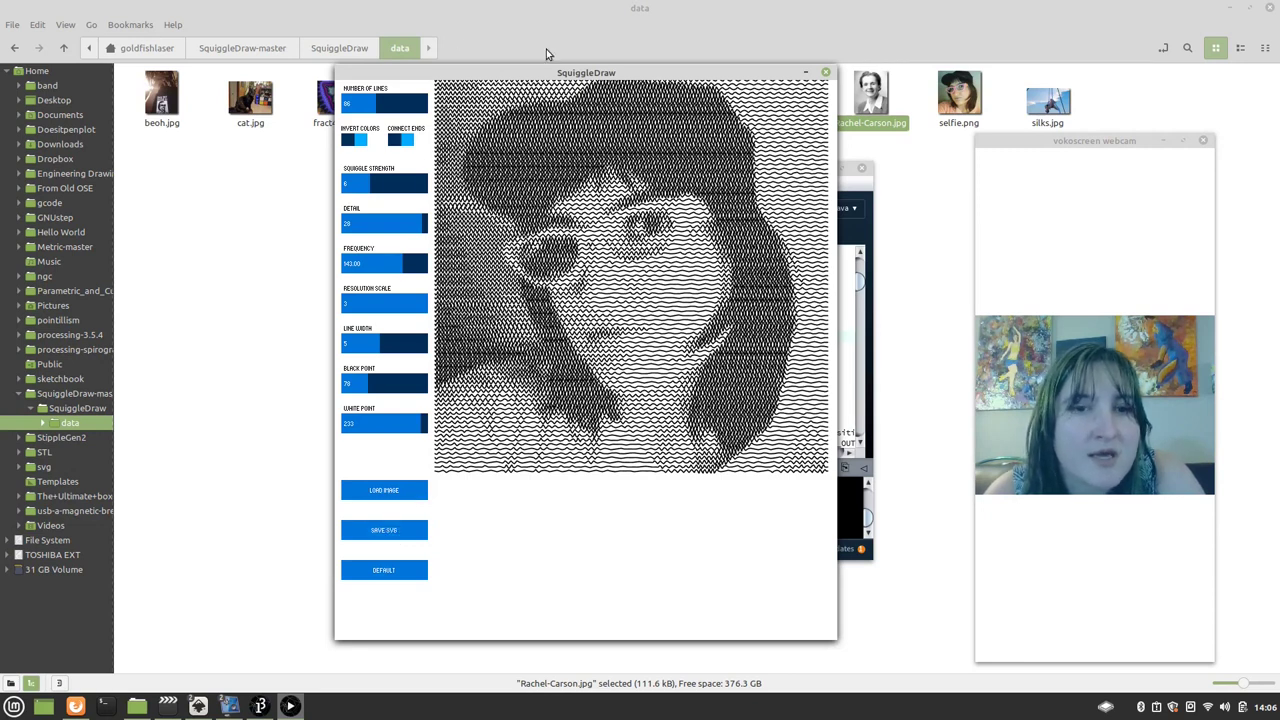
click(339, 48)
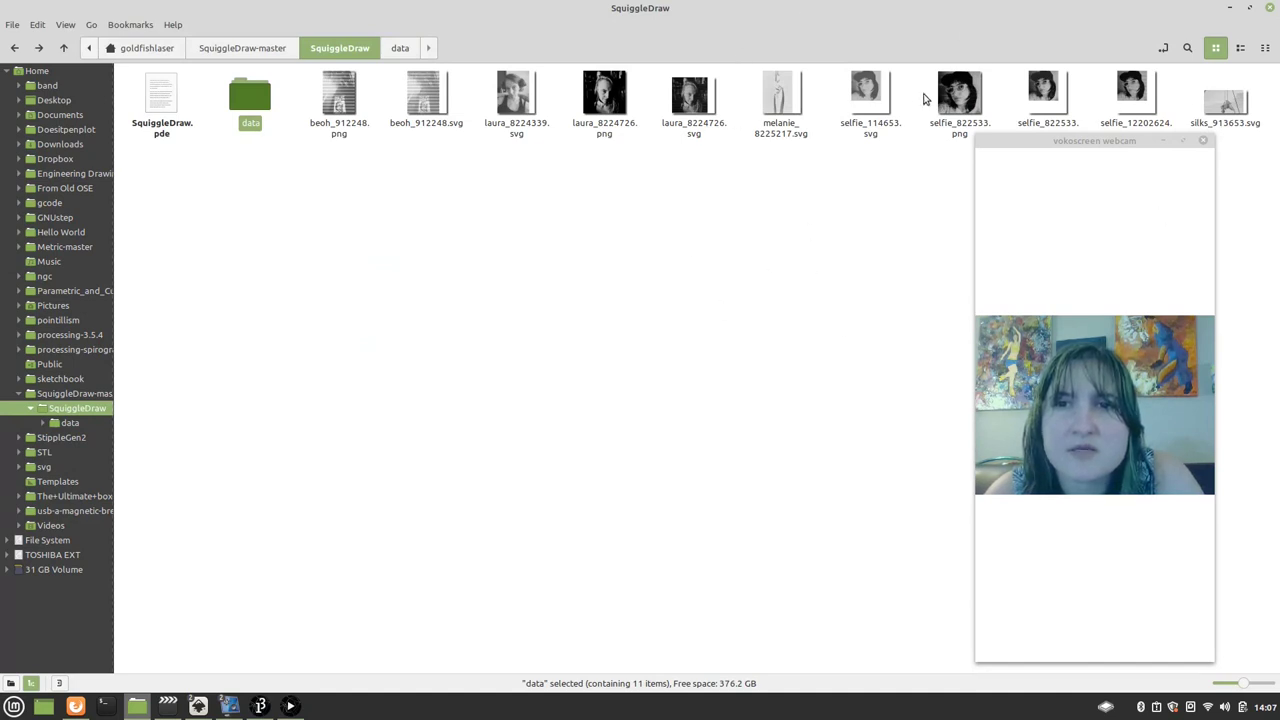
click(880, 104)
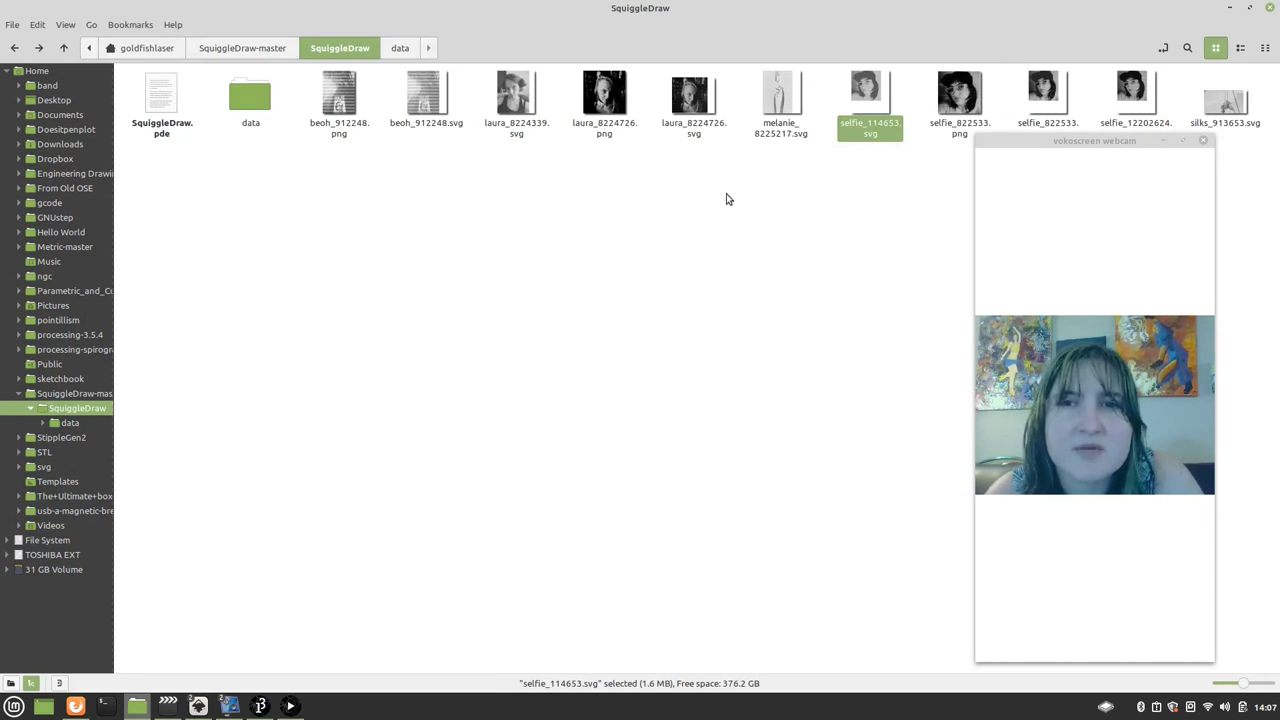
right_click(866, 128)
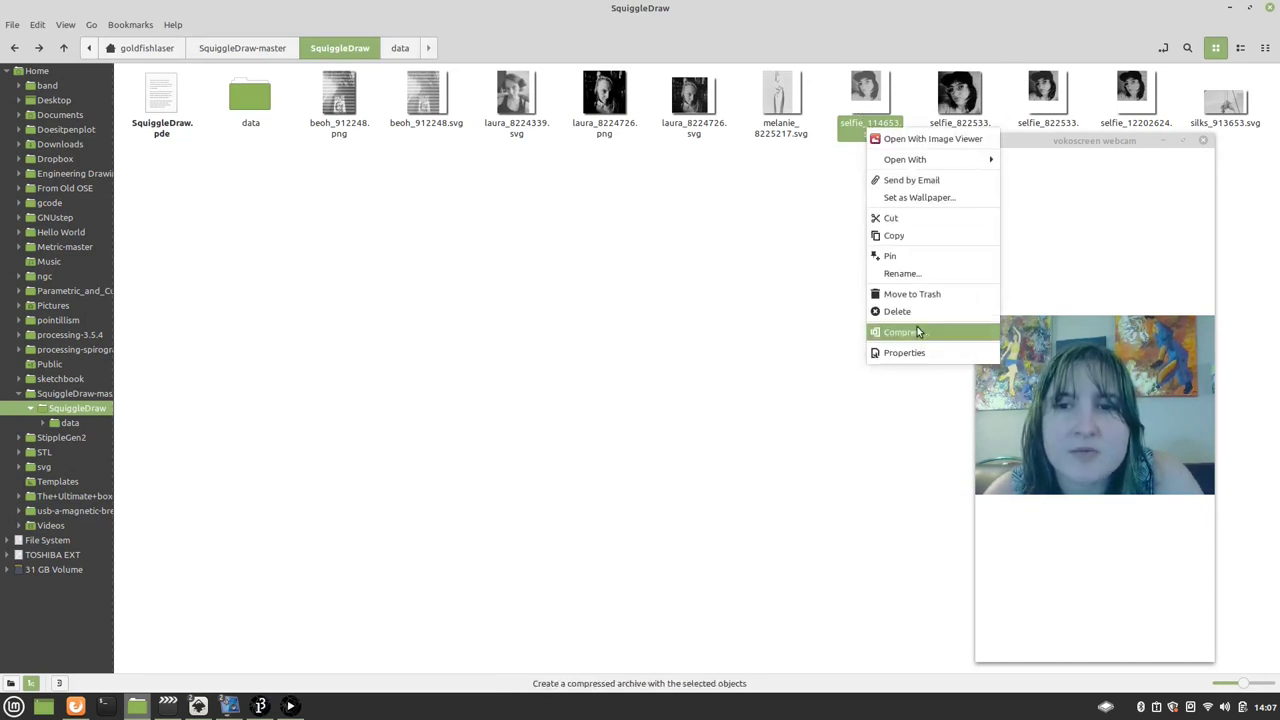
click(908, 282)
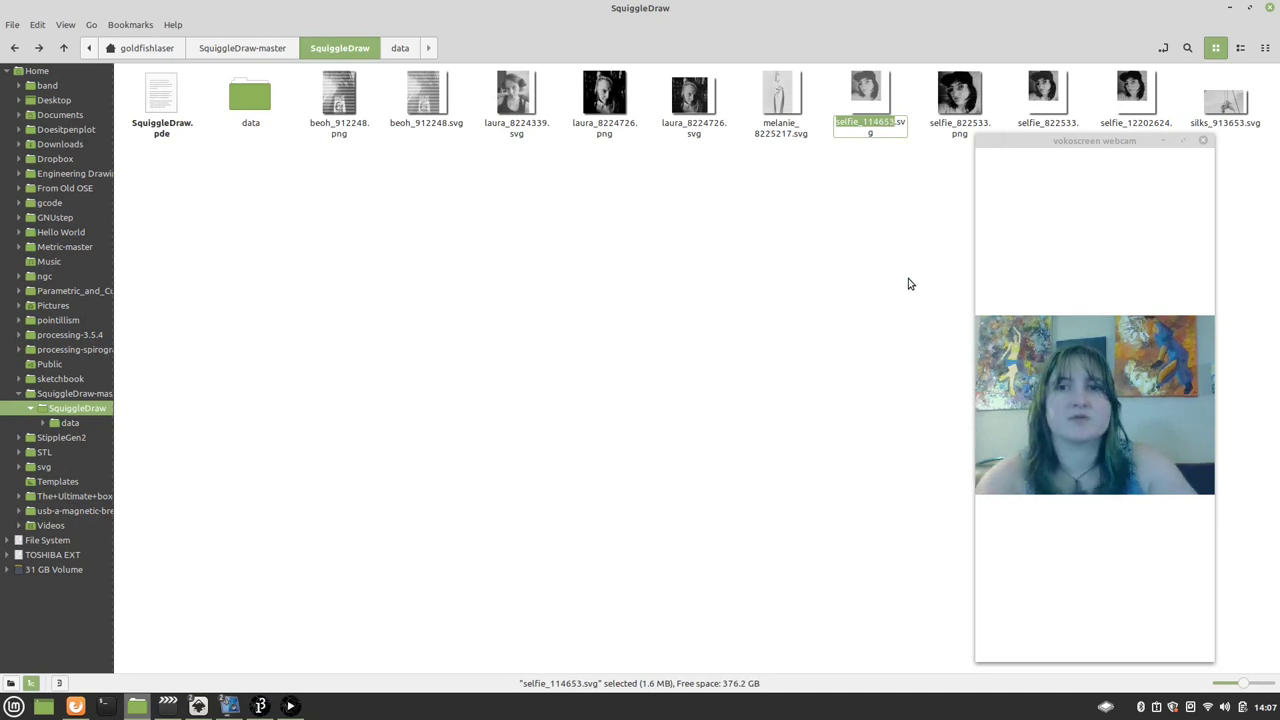
key(Escape)
click(908, 284)
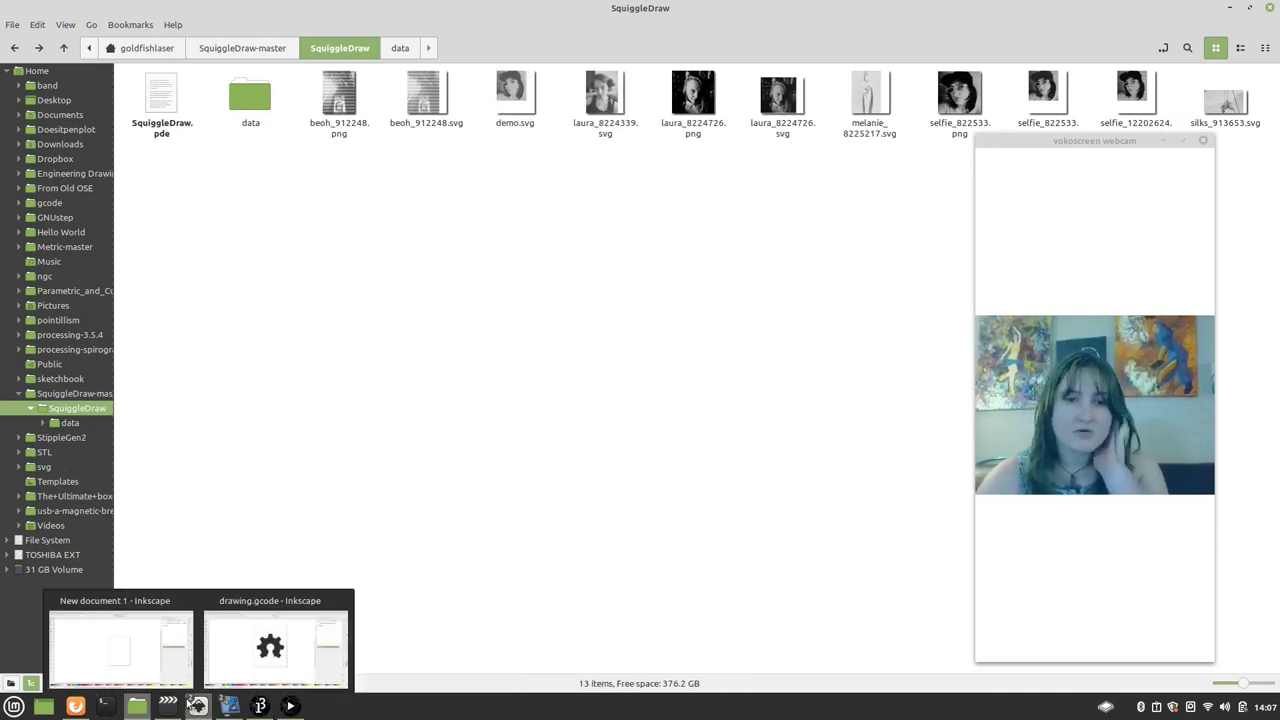
click(198, 706)
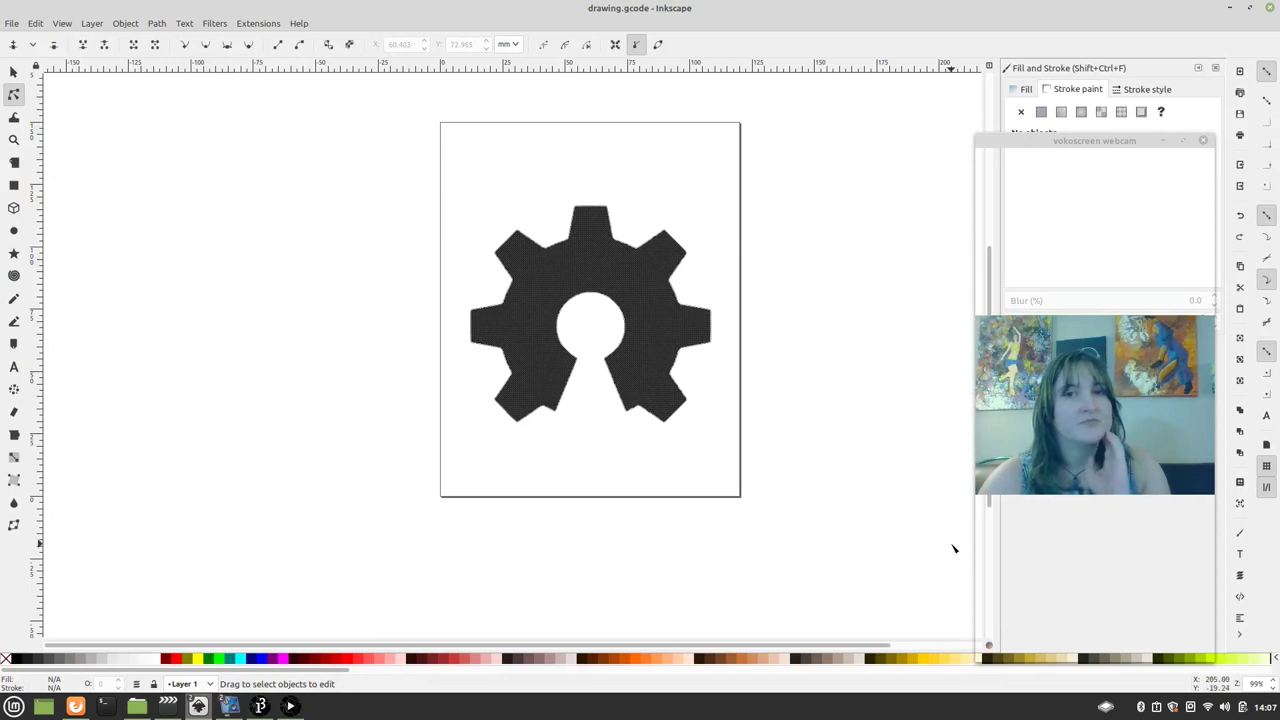
Step: Close the drawing.gcode document without saving
scroll(953, 548, up, 10)
scroll(420, 271, down, 5)
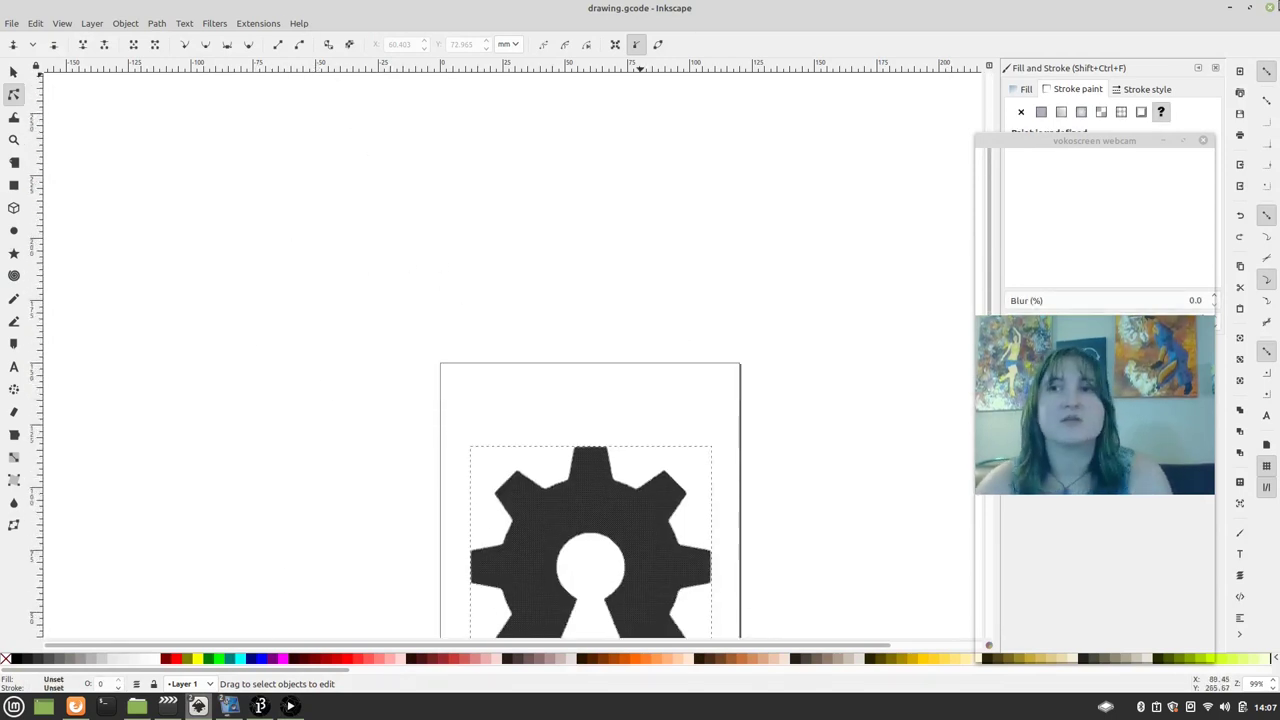
click(1270, 7)
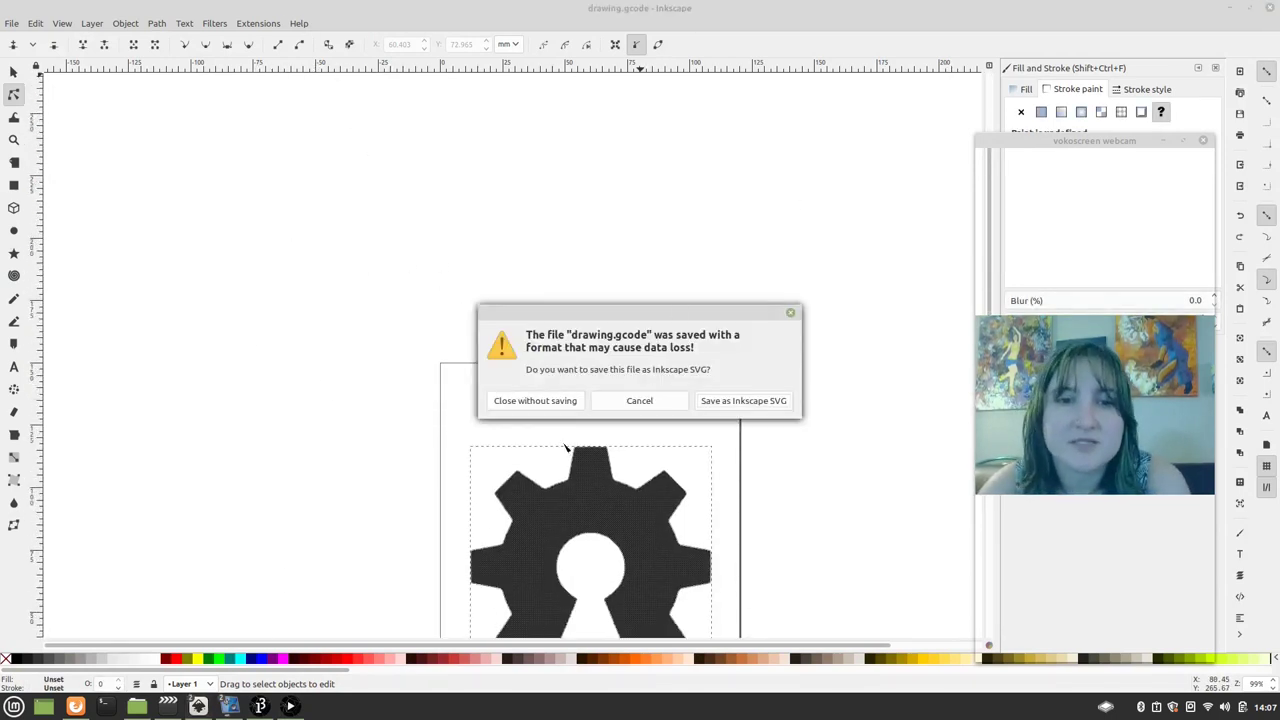
click(566, 400)
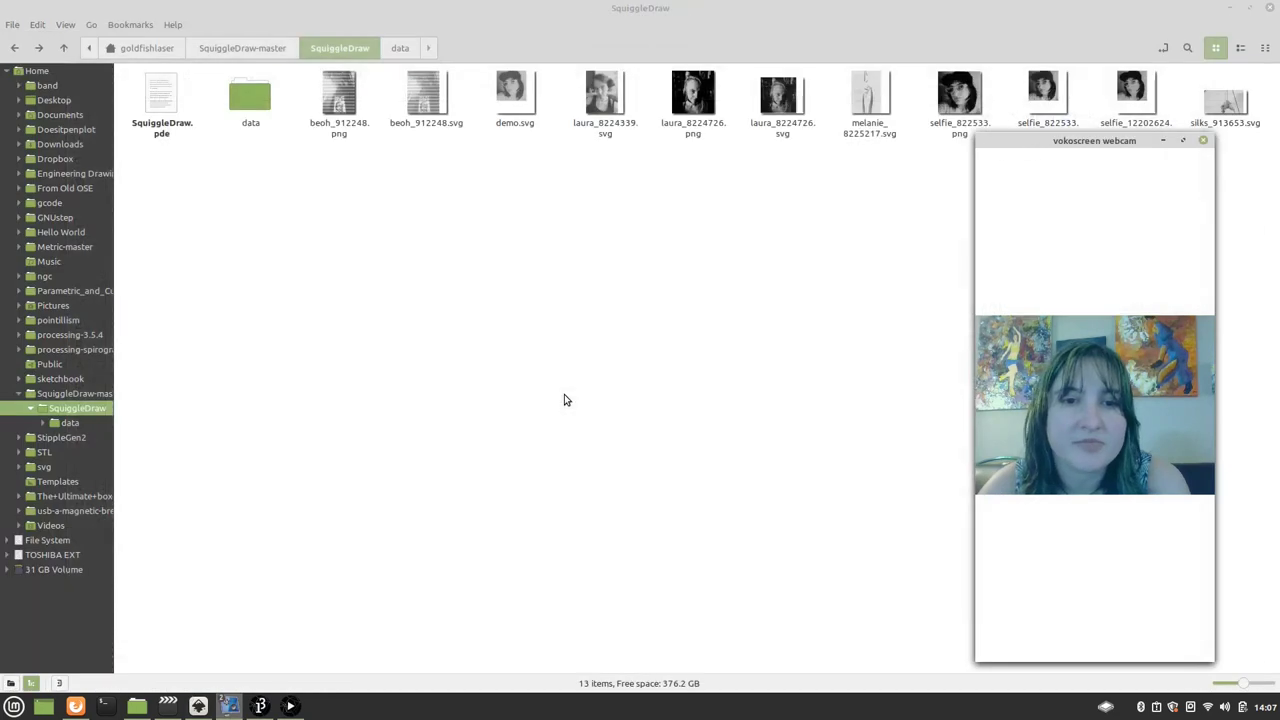
Step: Create a new document from the portrait plotter template
click(210, 708)
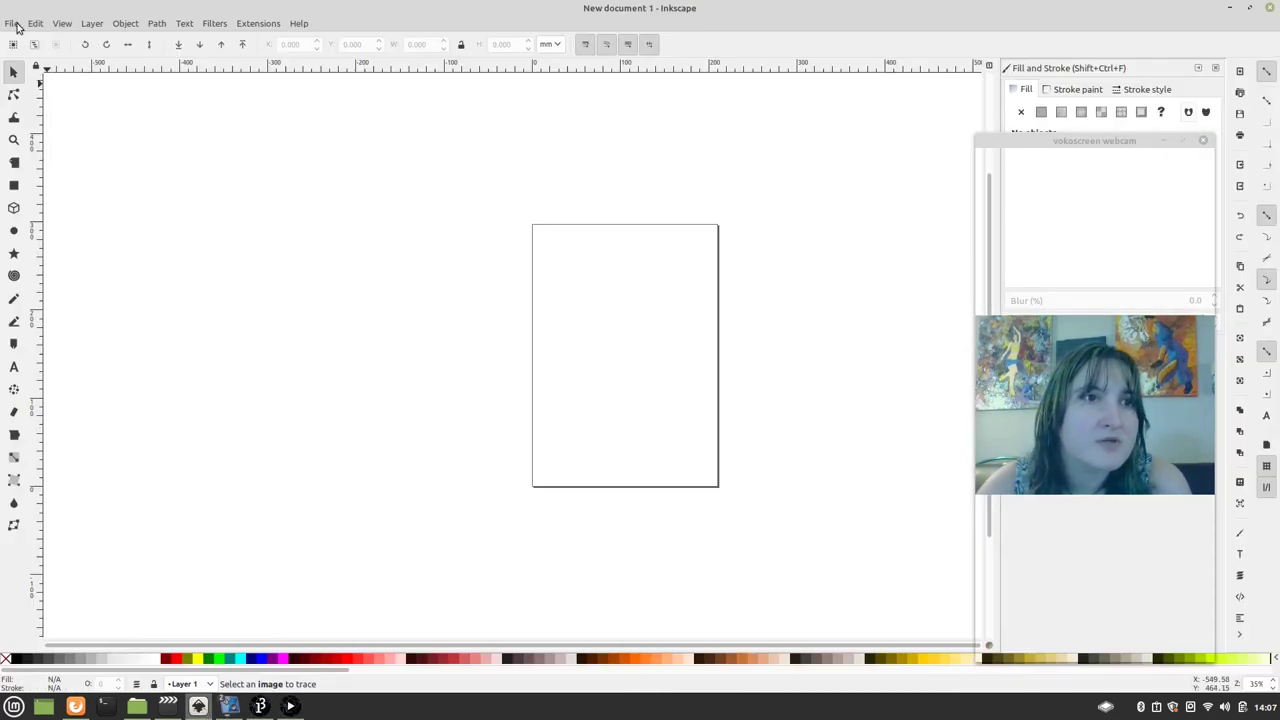
click(34, 23)
click(45, 55)
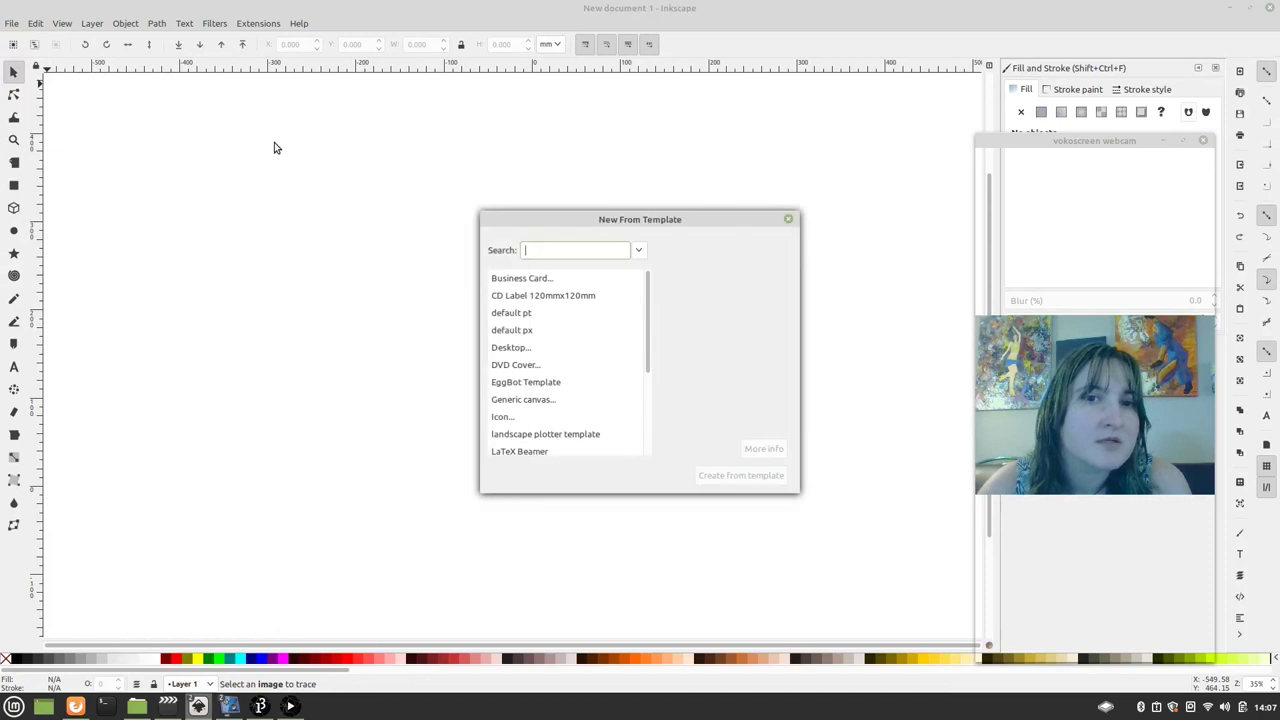
scroll(560, 412, down, 3)
click(560, 380)
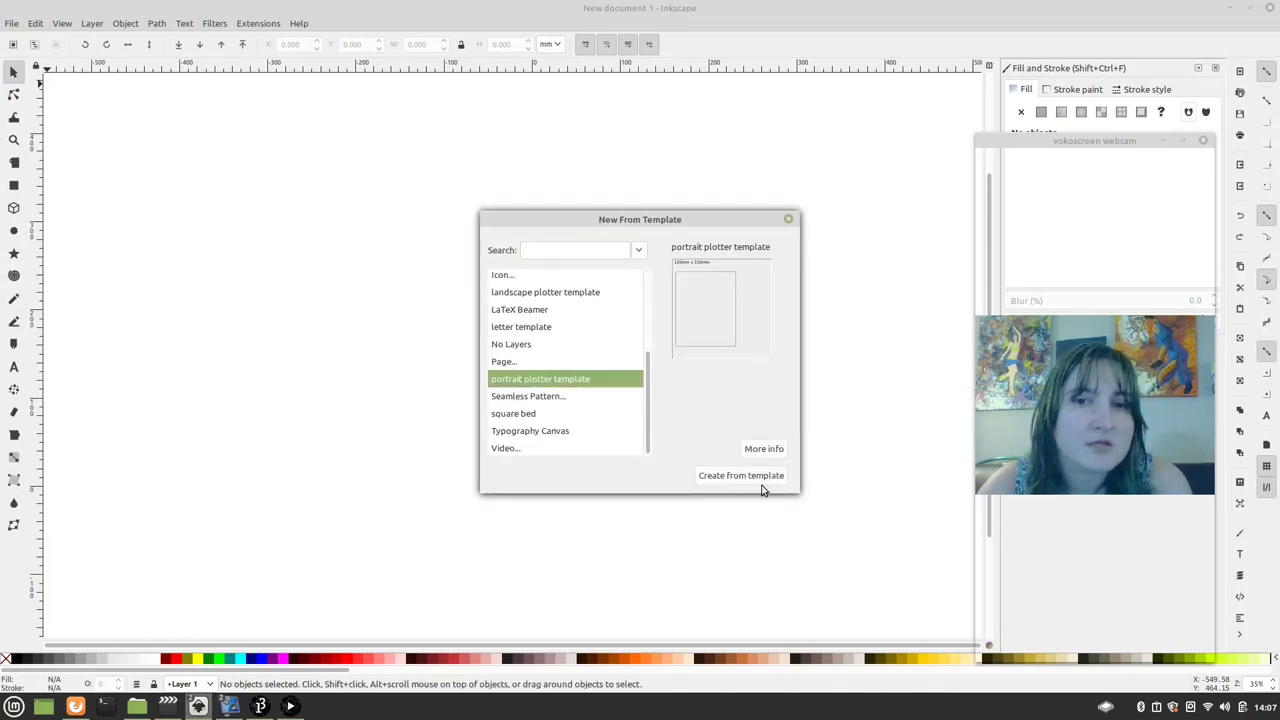
click(757, 479)
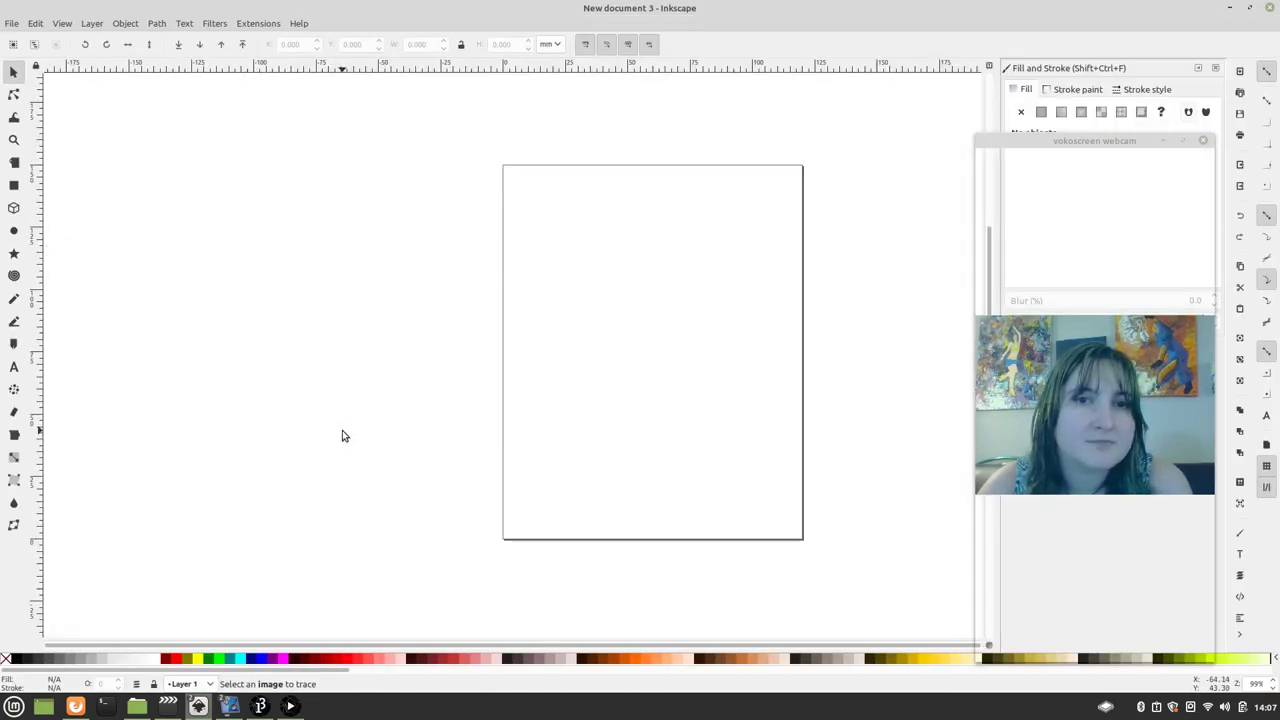
click(11, 23)
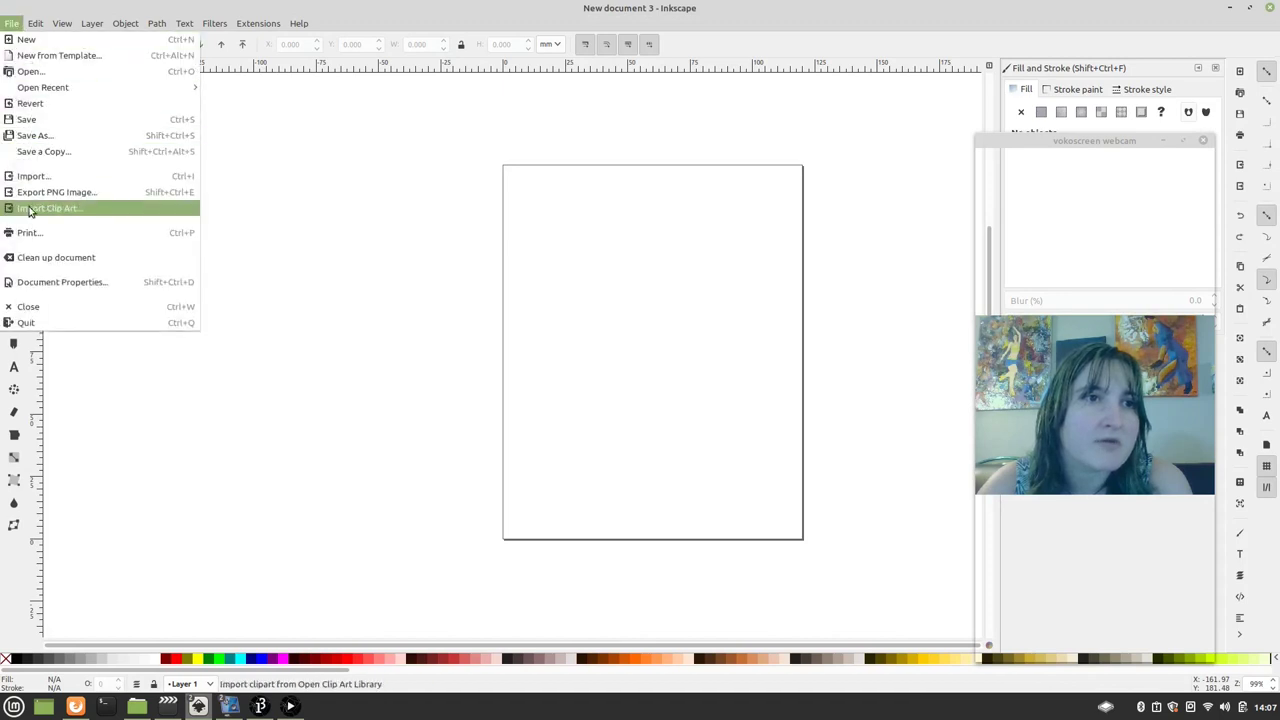
Step: Import demo.svg from SquiggleDraw-master/SquiggleDraw into the new document
click(49, 176)
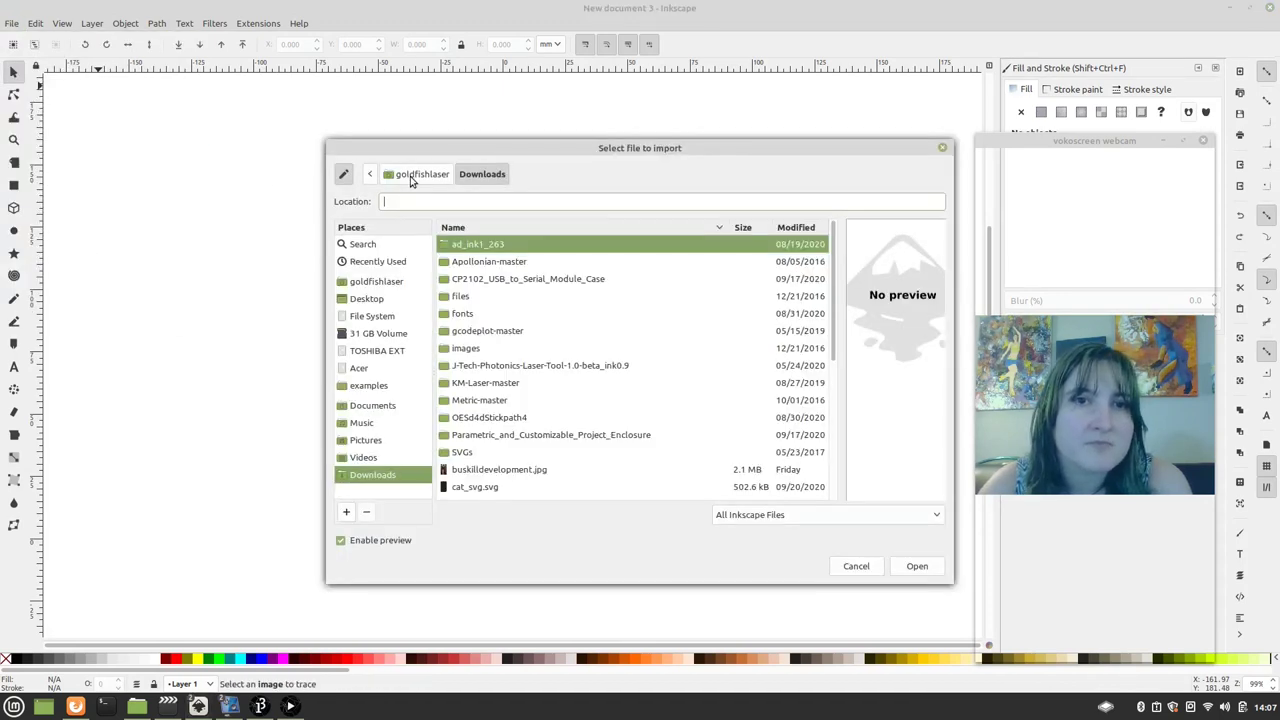
click(414, 178)
scroll(500, 400, down, 5)
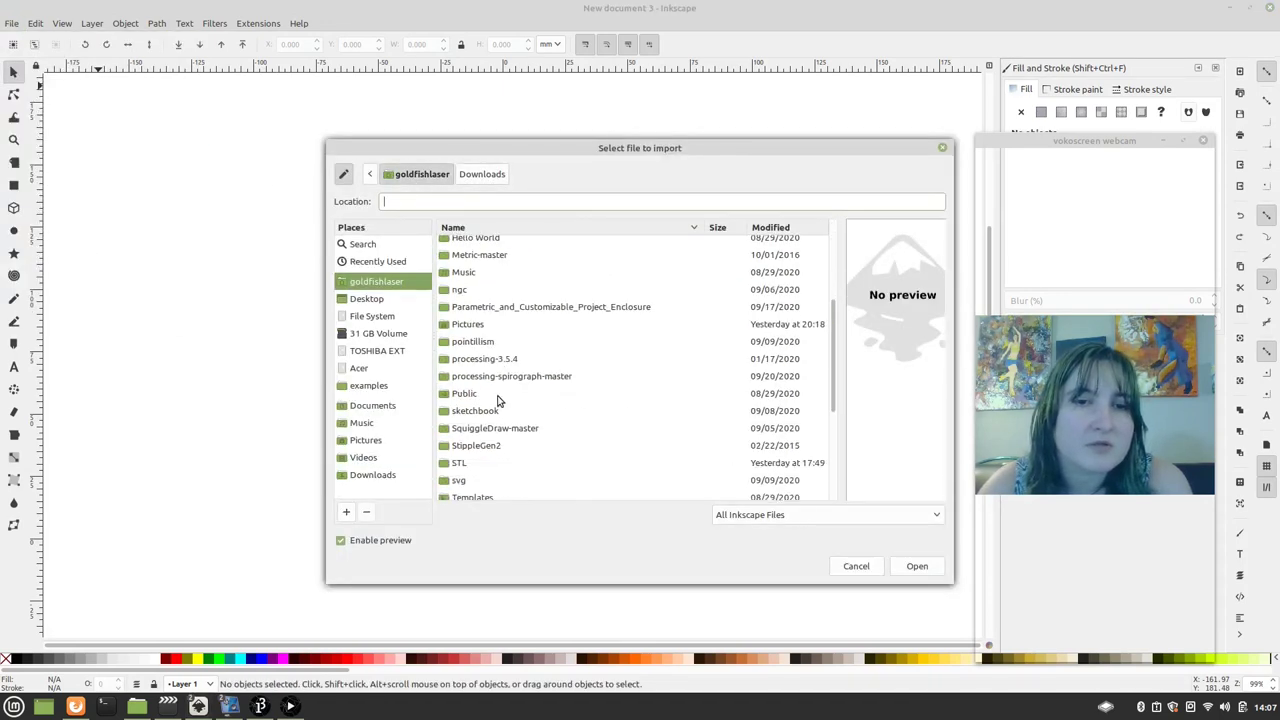
double_click(489, 436)
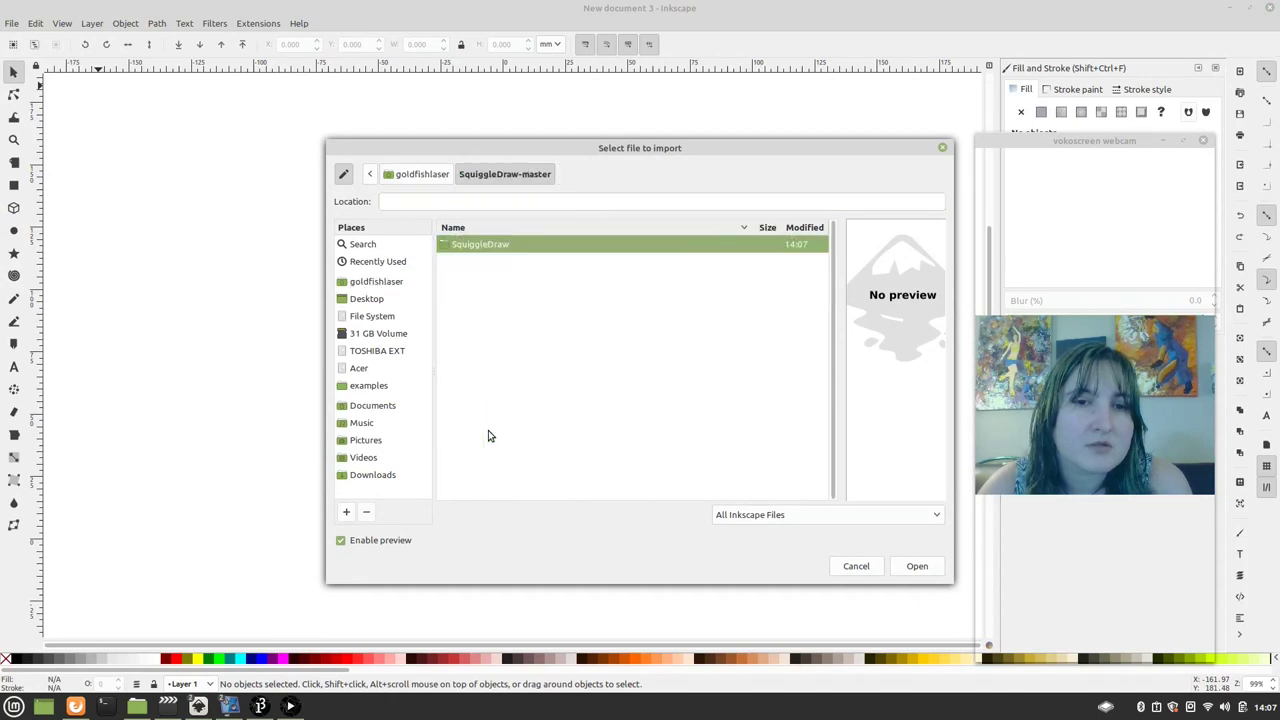
double_click(489, 250)
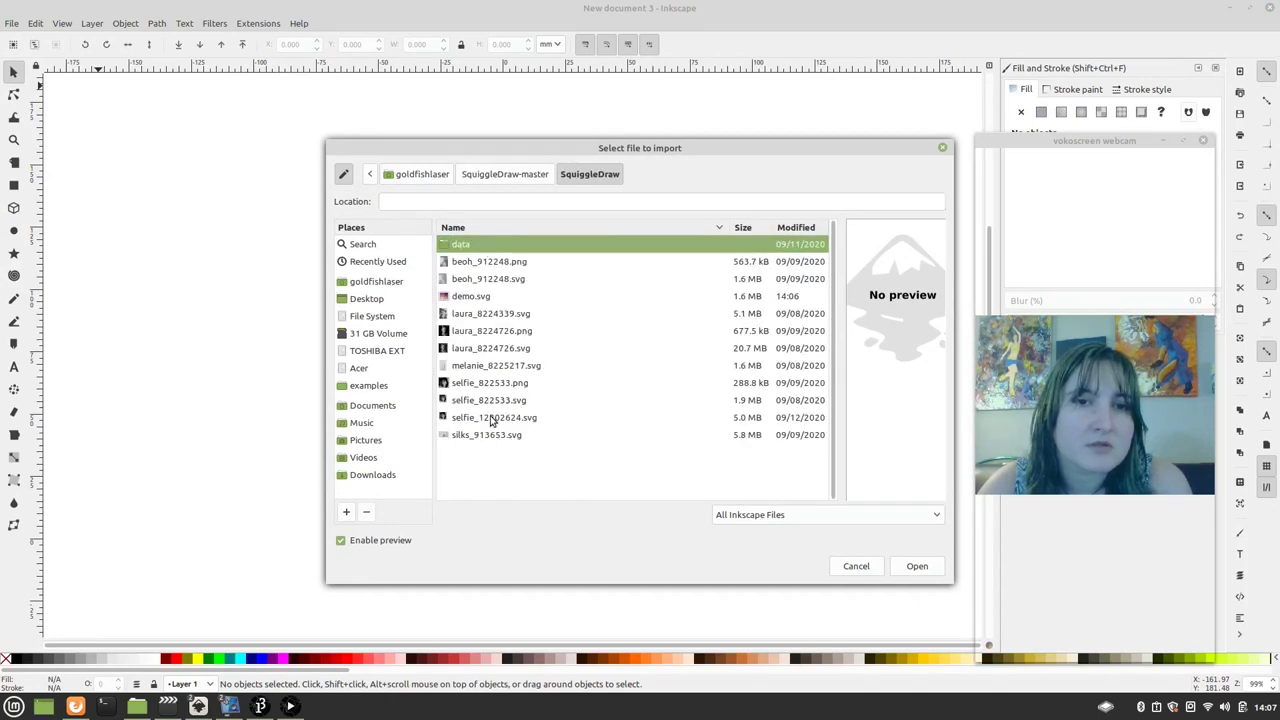
click(490, 299)
click(915, 565)
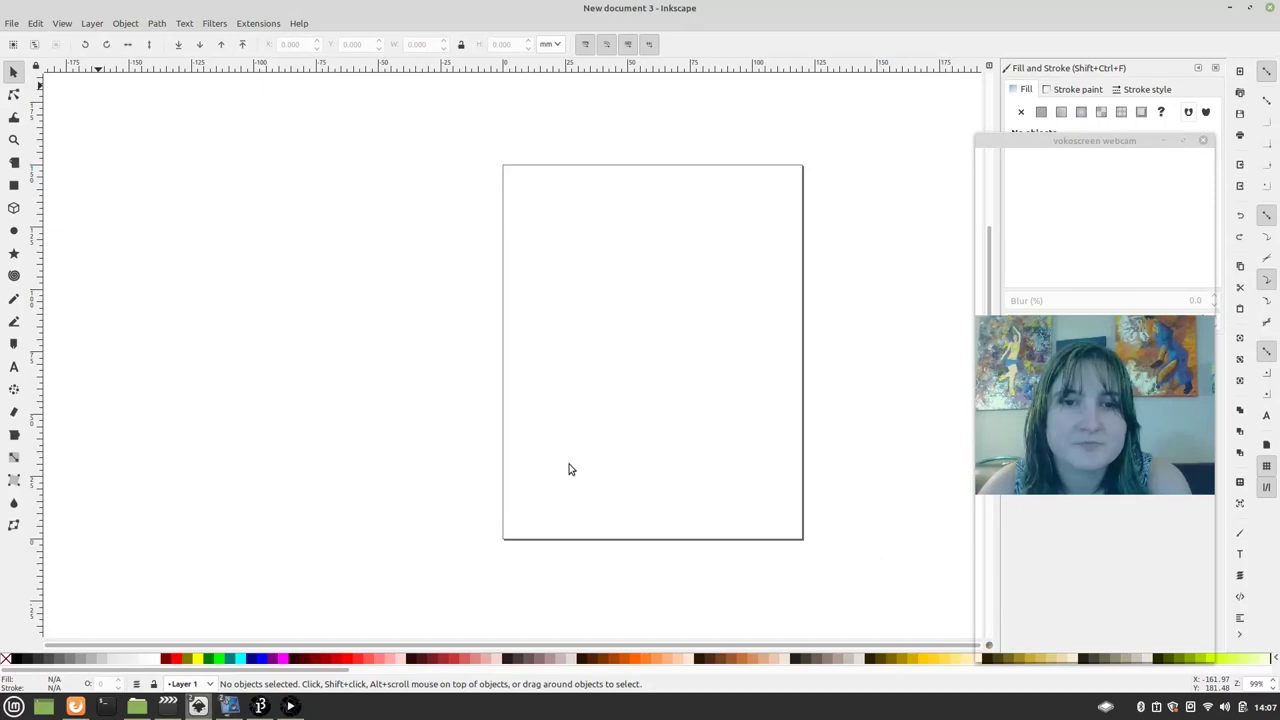
Step: Check the SquiggleDraw sketch window, then return to the canvas and deselect the portrait
scroll(307, 339, down, 1)
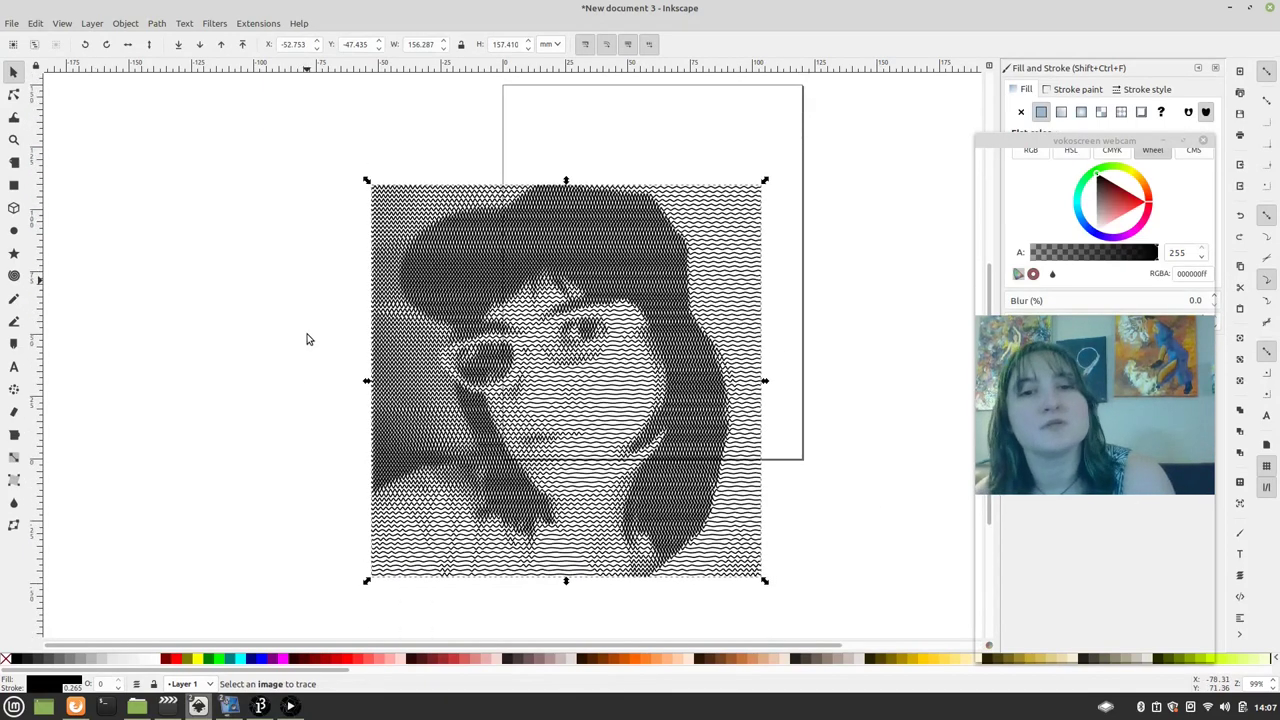
scroll(307, 339, up, 1)
scroll(307, 339, down, 2)
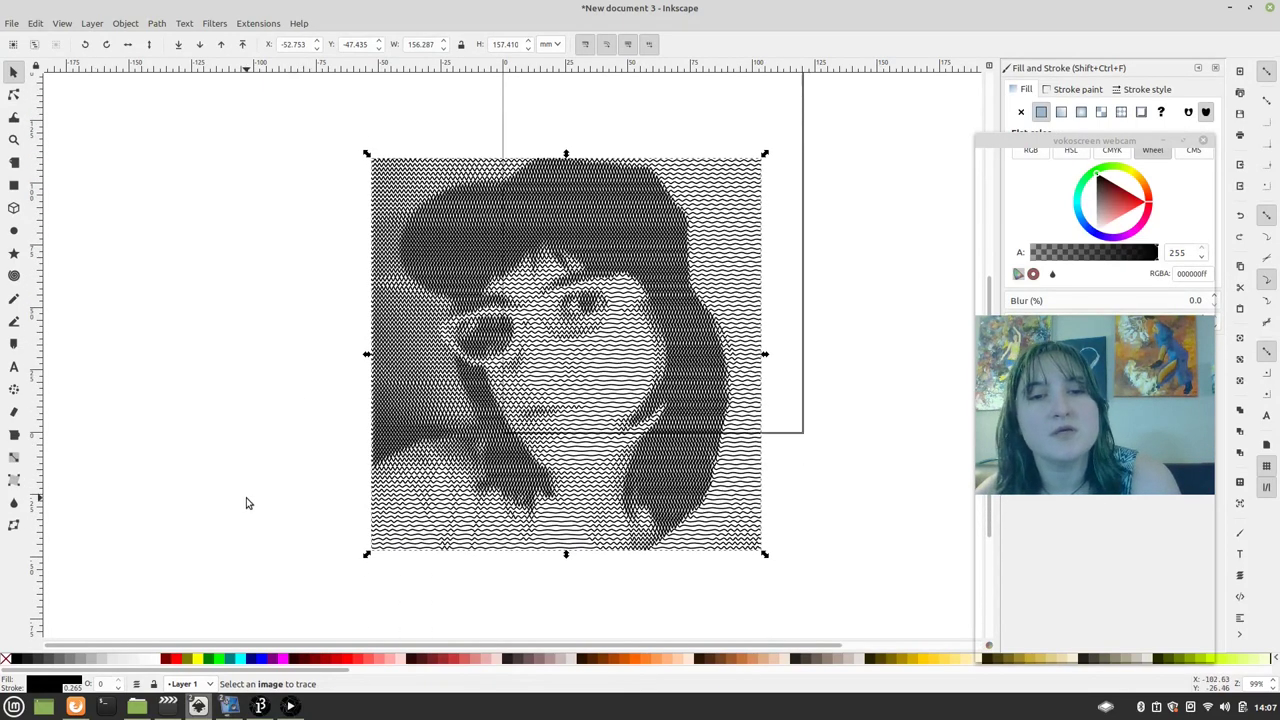
scroll(277, 496, up, 1)
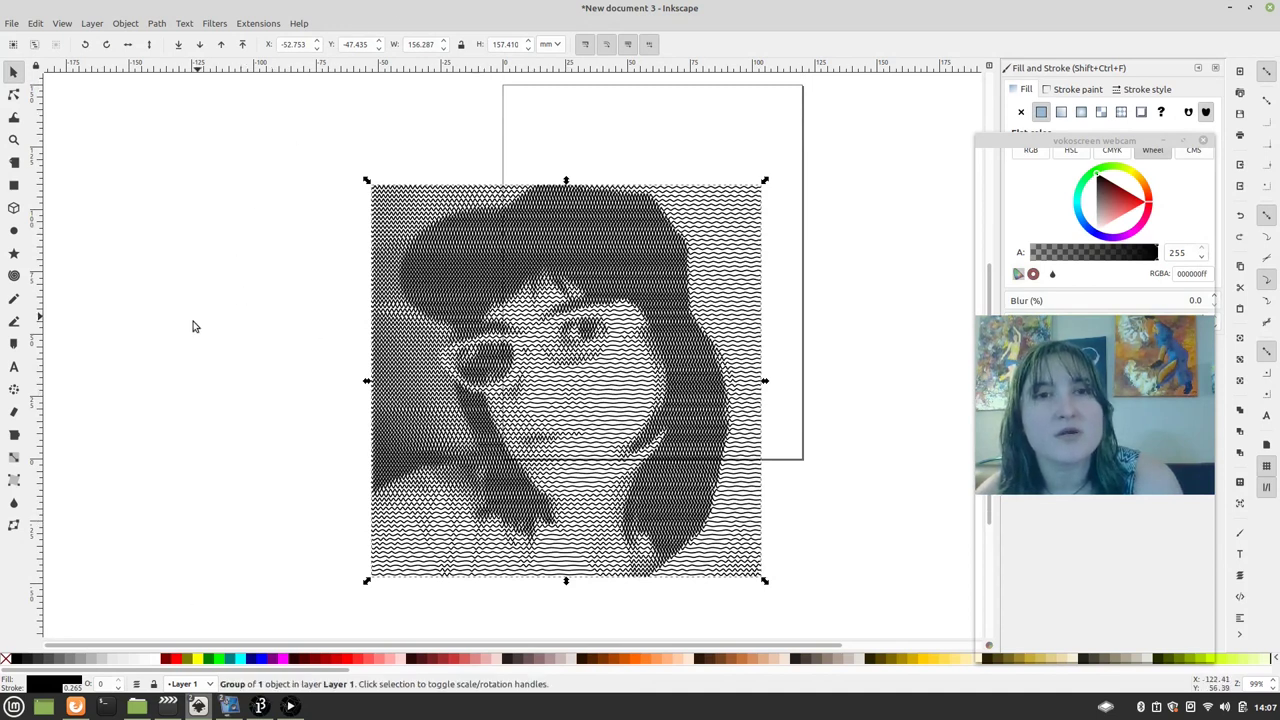
click(259, 706)
scroll(554, 378, down, 2)
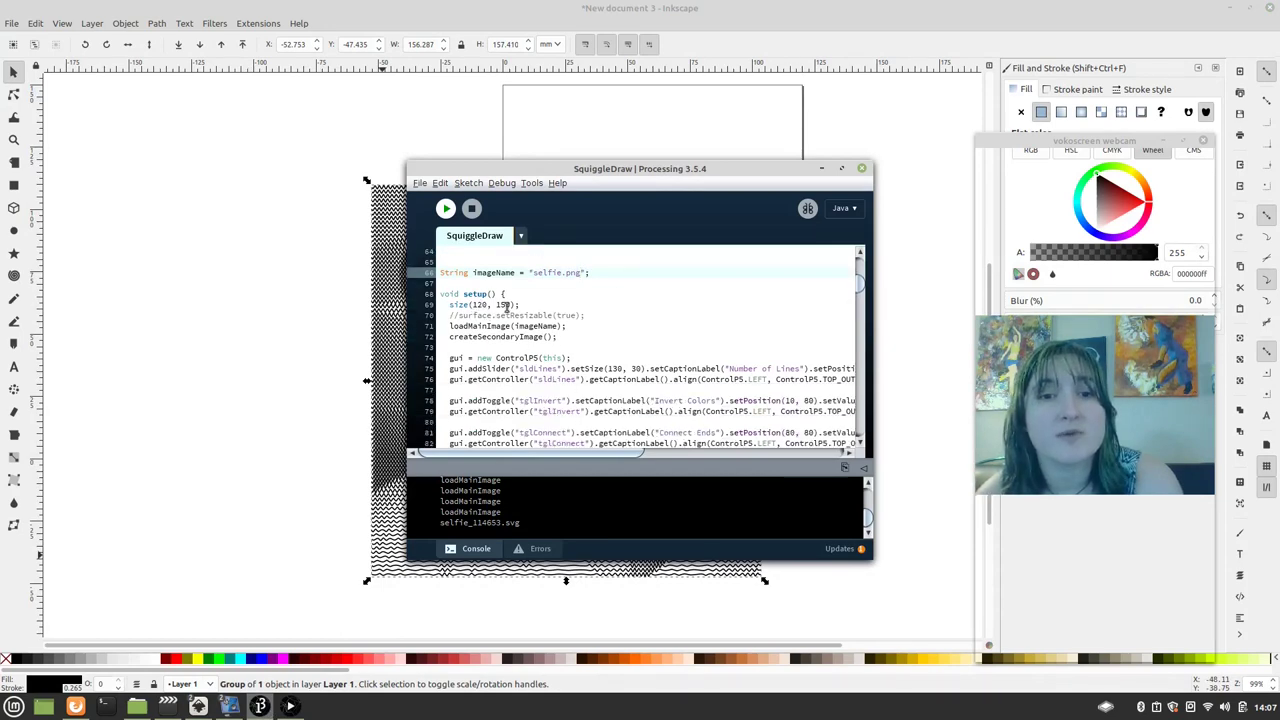
click(234, 314)
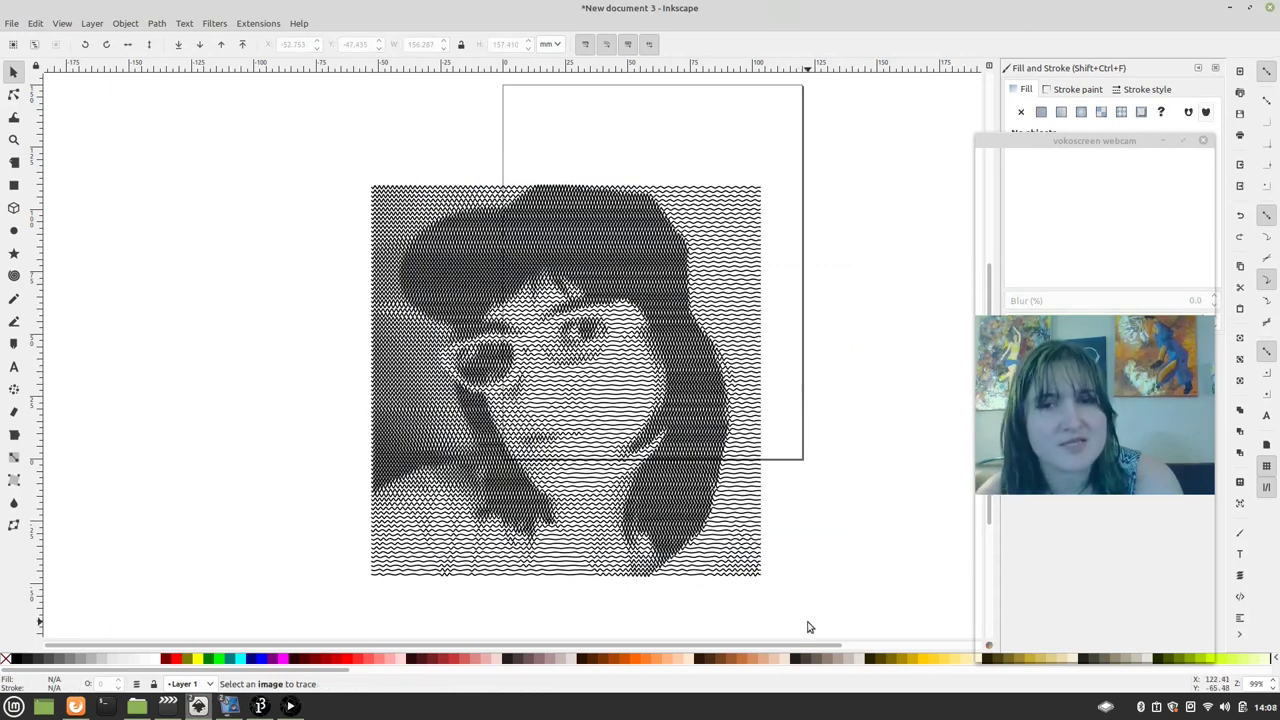
Step: Select the squiggle portrait and drag it onto the page at about X -1.437 mm, Y 0.674 mm
drag(806, 604, 134, 63)
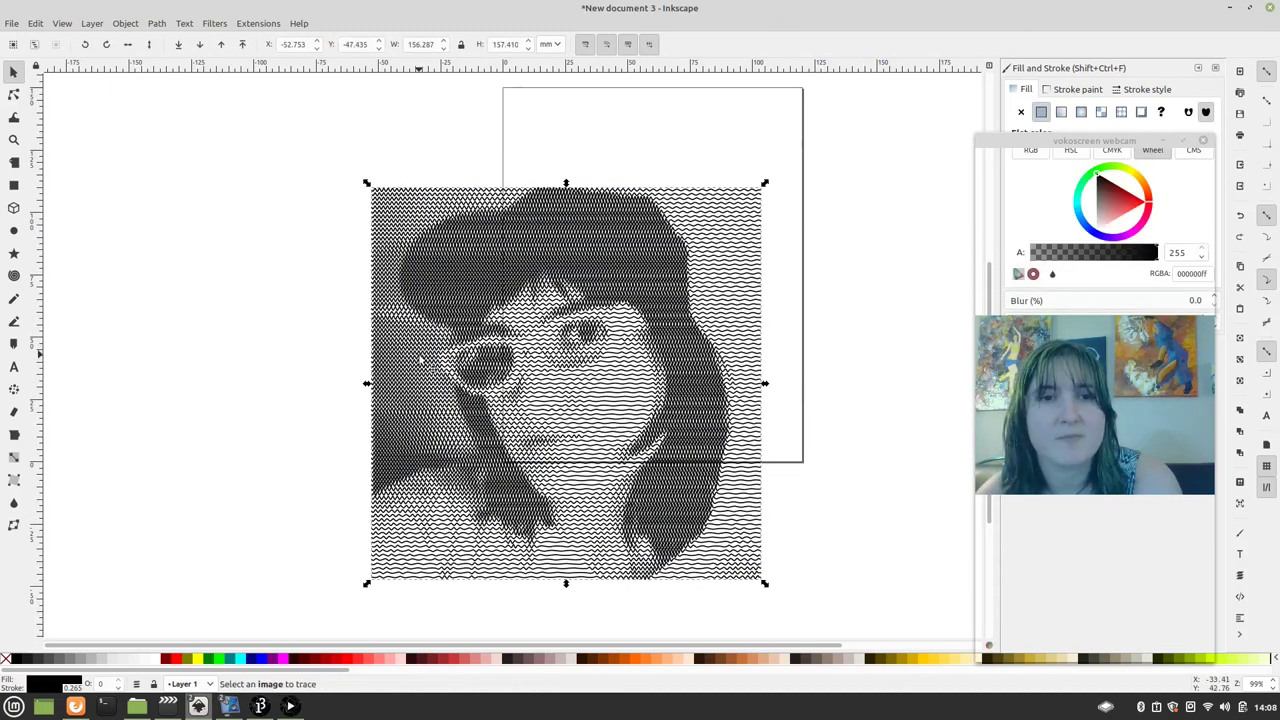
drag(470, 332, 551, 390)
scroll(629, 232, up, 1)
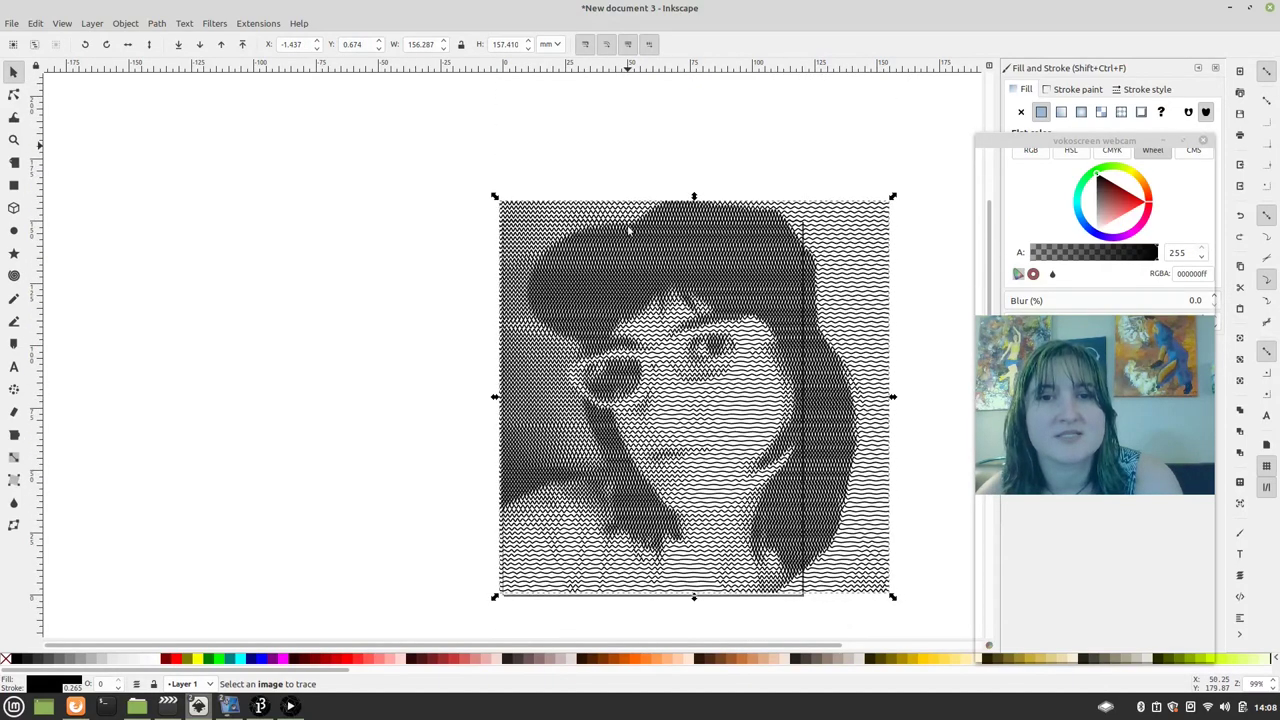
scroll(627, 234, down, 4)
scroll(625, 236, up, 4)
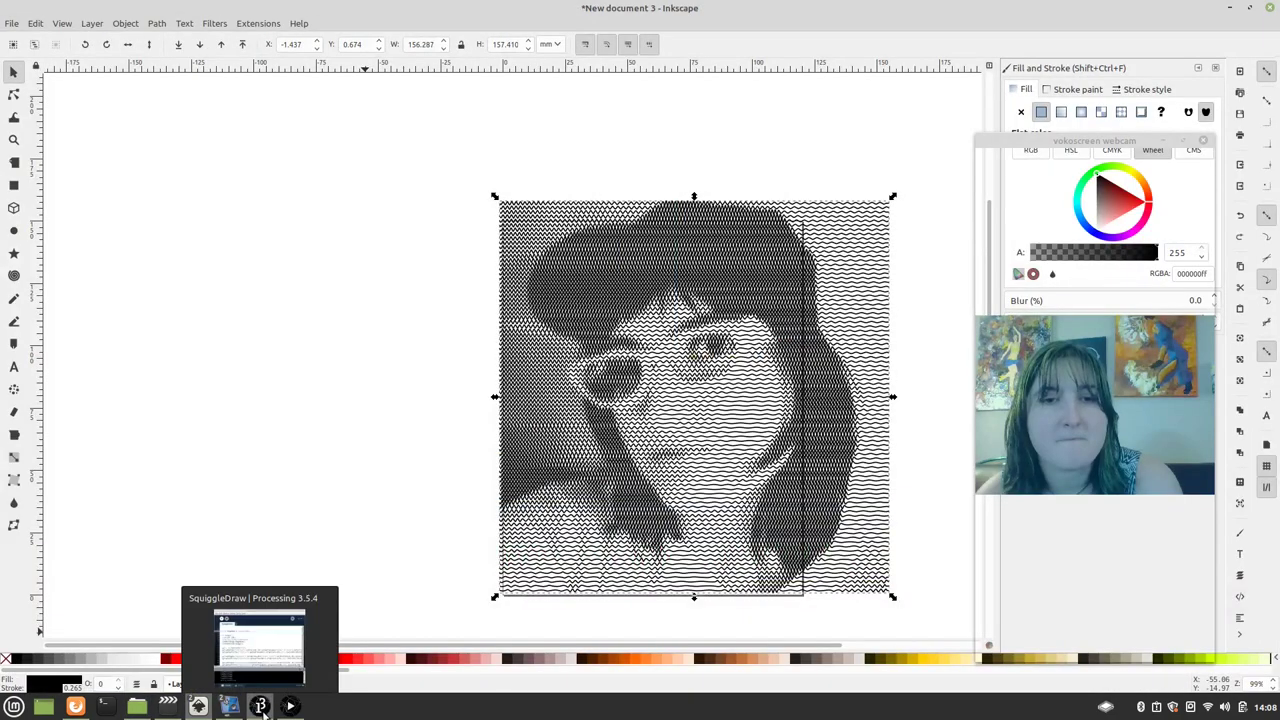
click(261, 707)
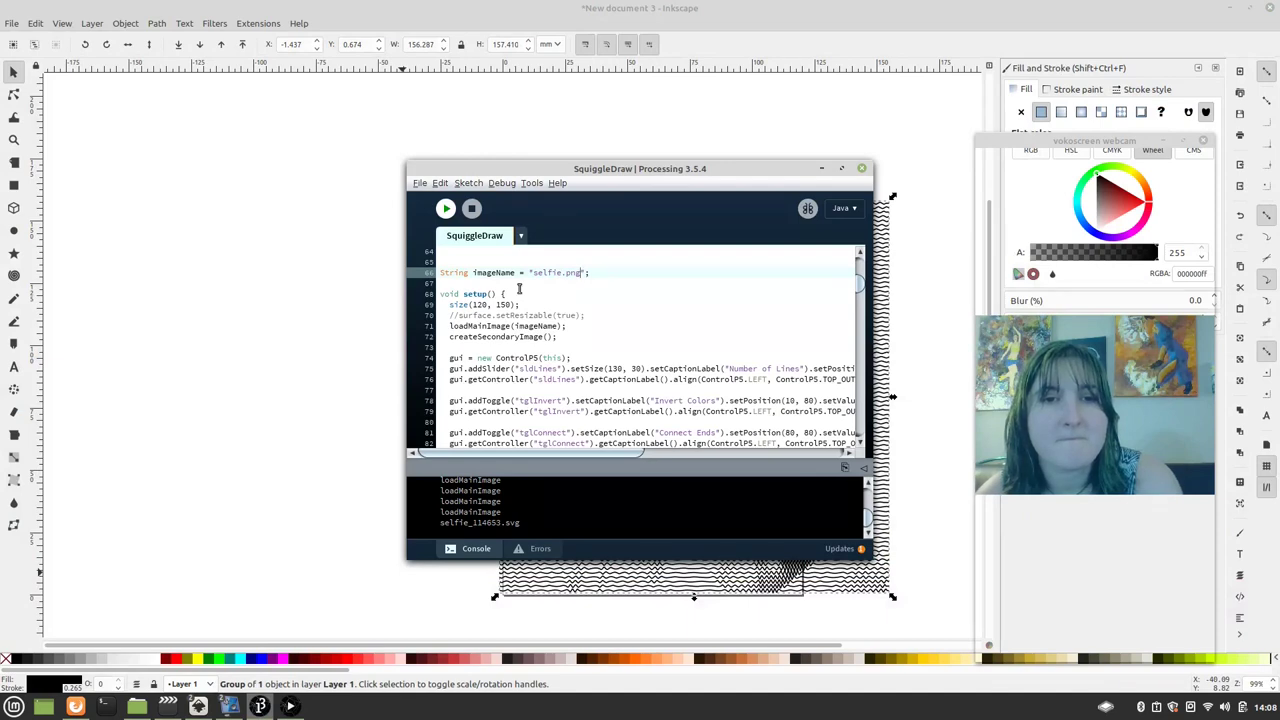
scroll(593, 322, down, 20)
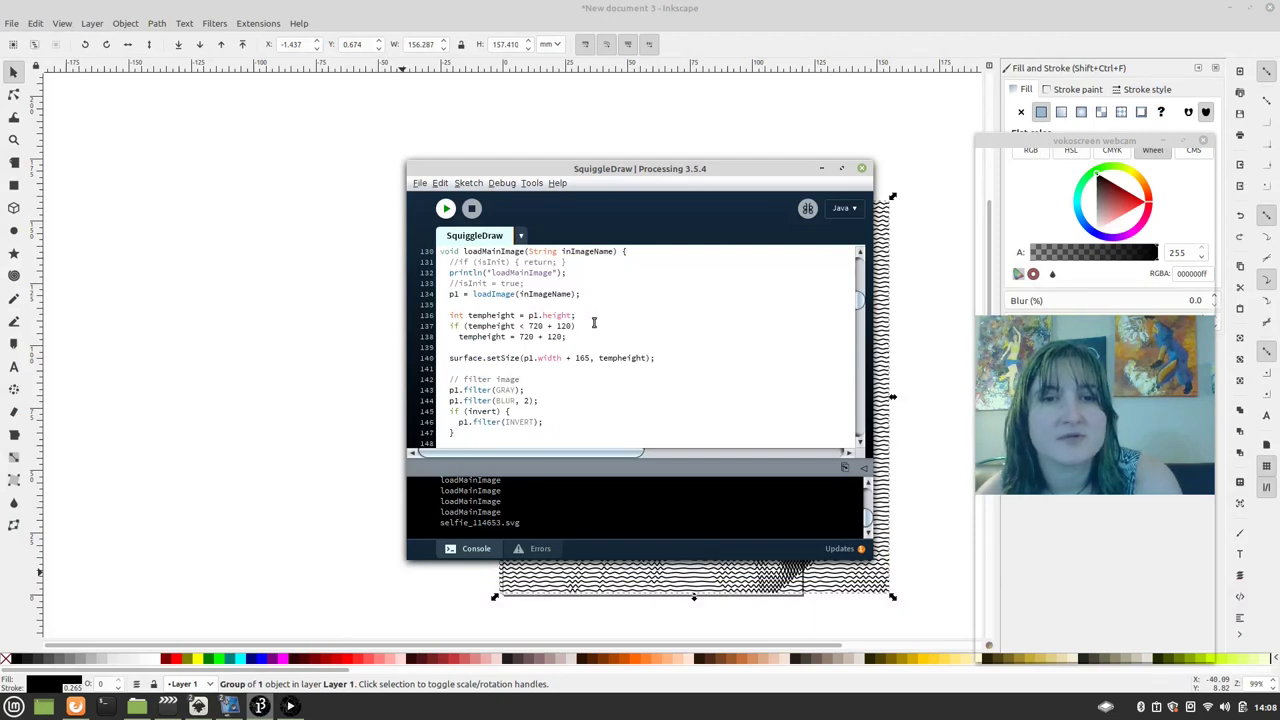
scroll(595, 303, down, 12)
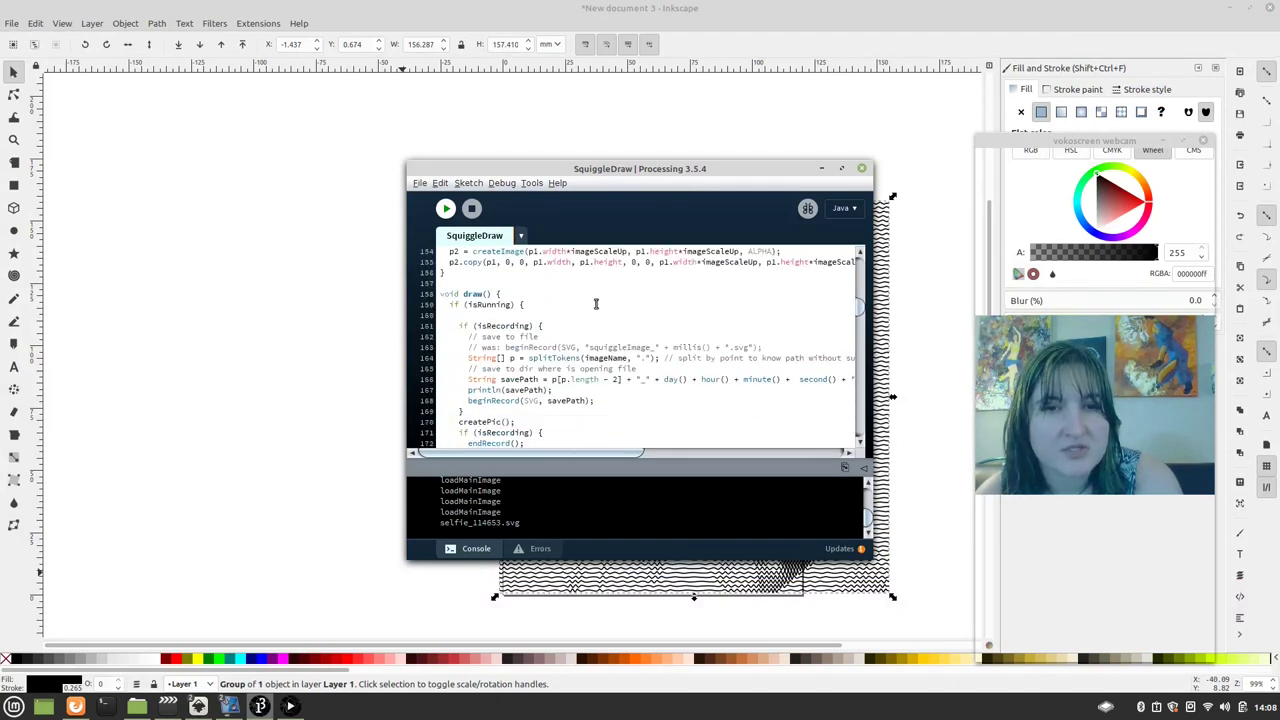
scroll(595, 303, down, 1)
click(272, 256)
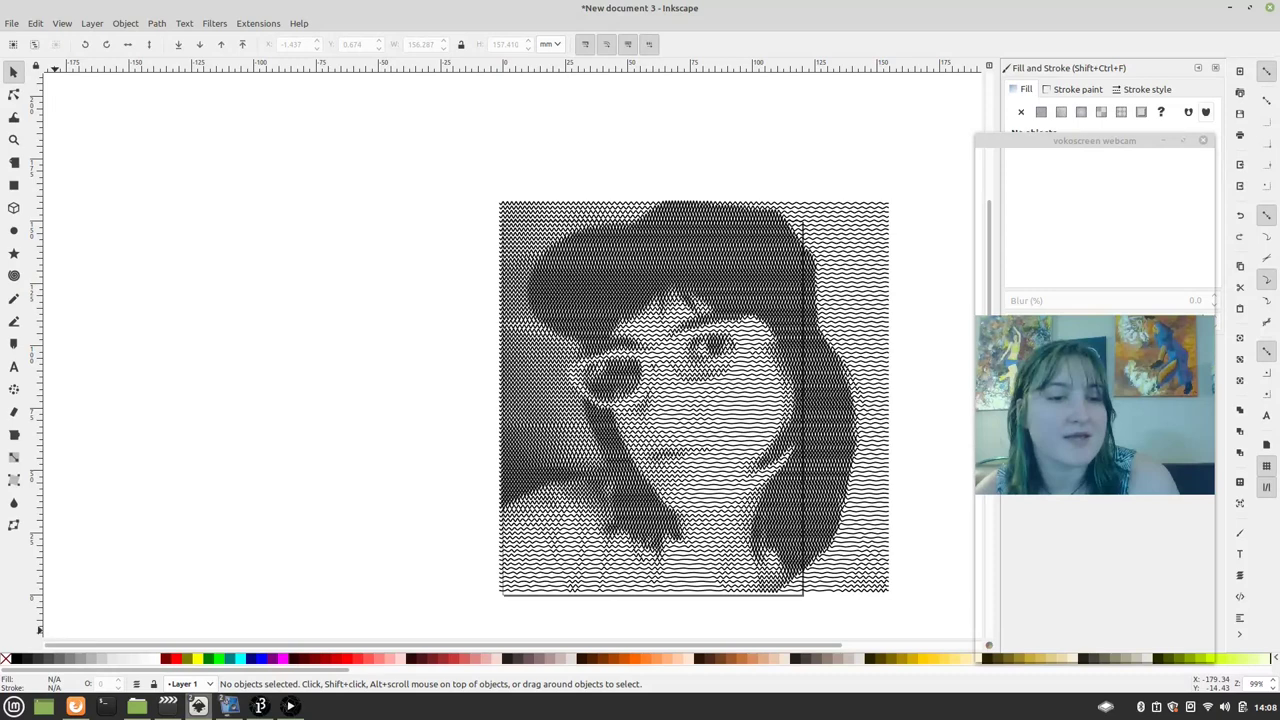
click(74, 707)
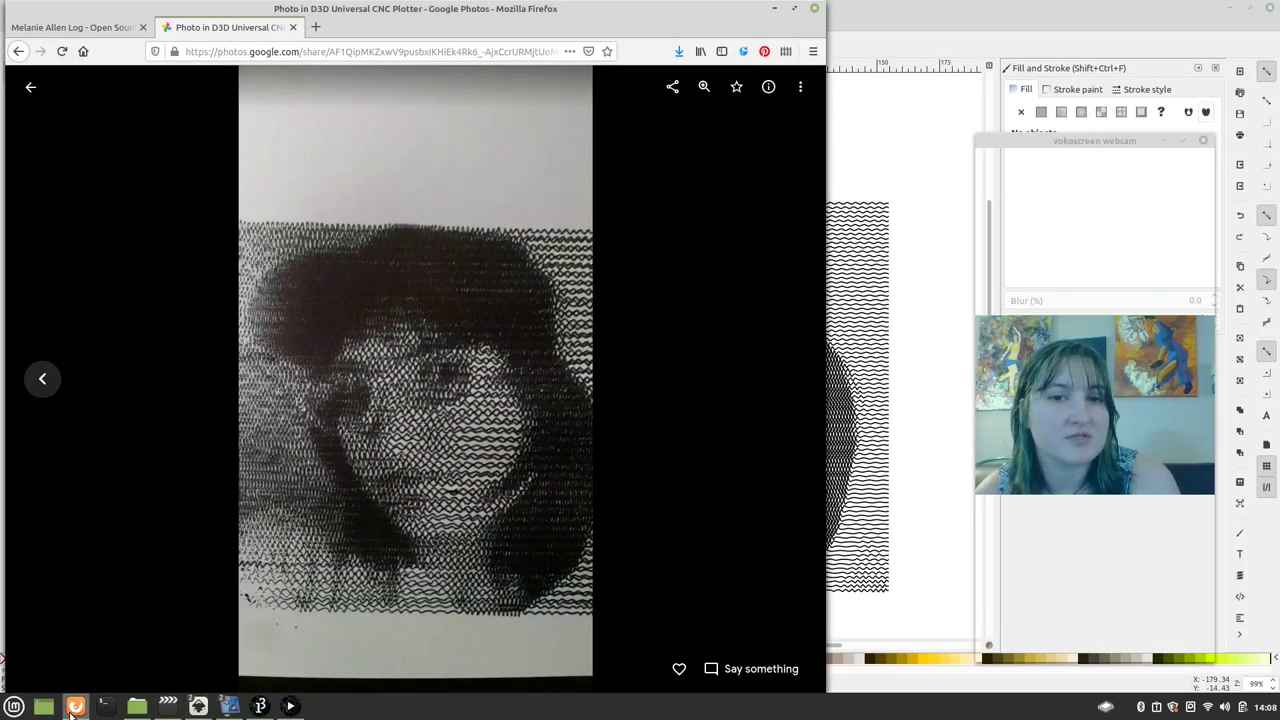
click(74, 707)
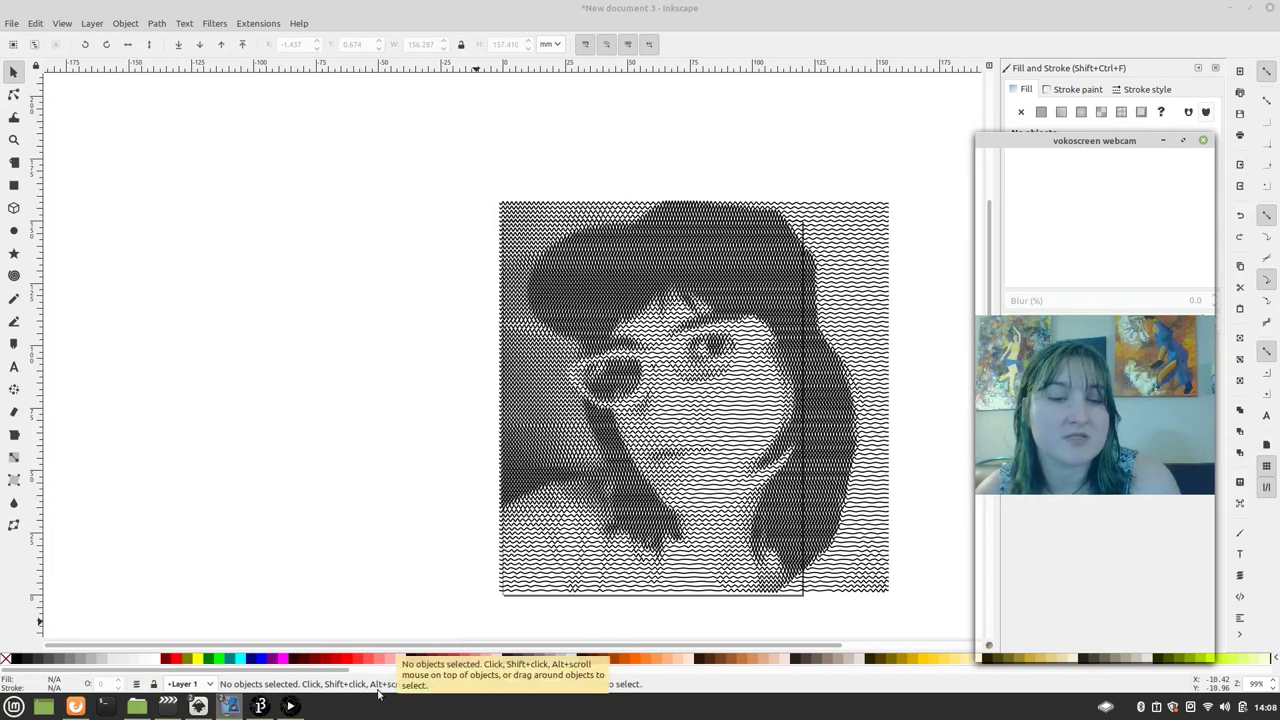
mouse_move(198, 707)
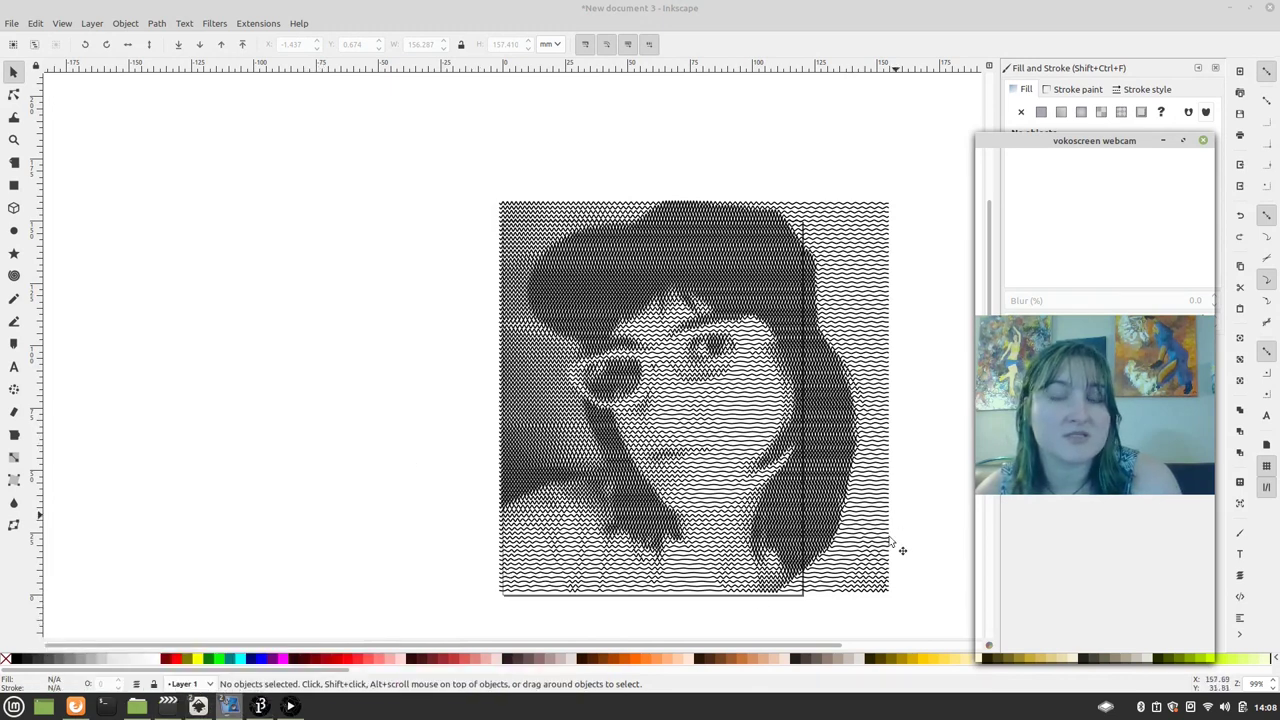
Step: Scale the portrait to about 110 × 111 mm and position it fully inside the page
drag(930, 616, 351, 140)
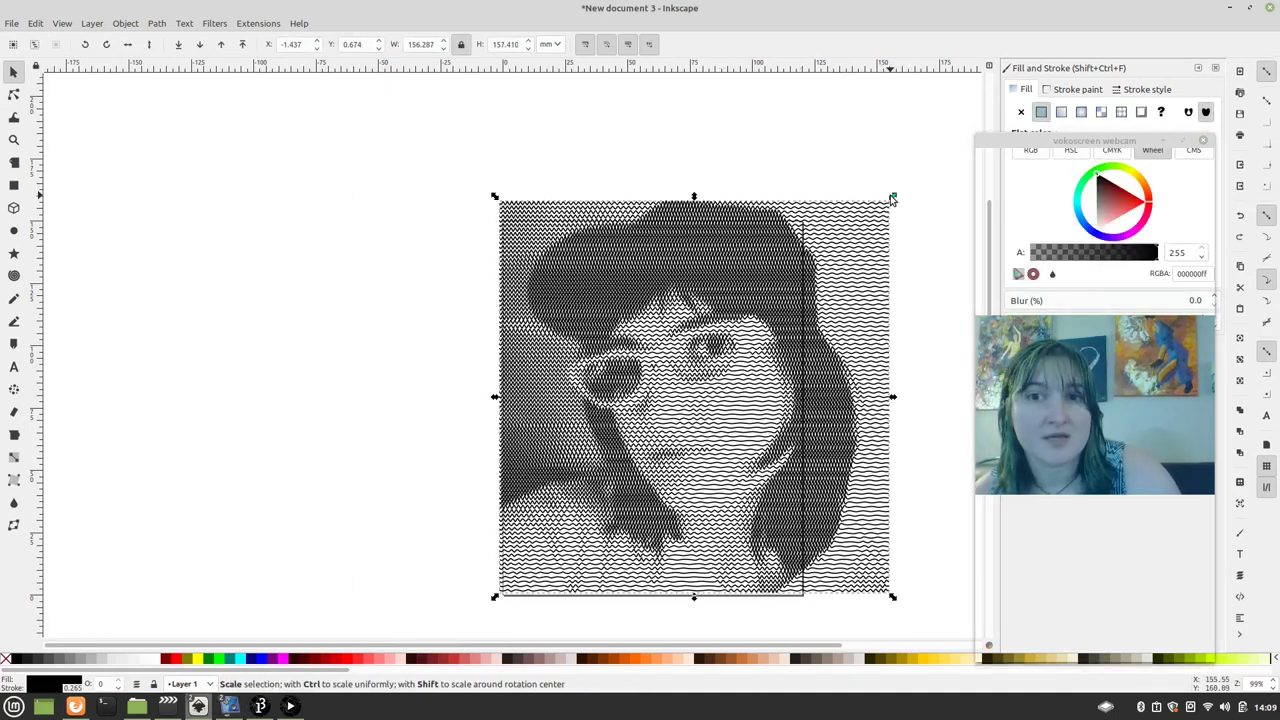
drag(892, 197, 757, 246)
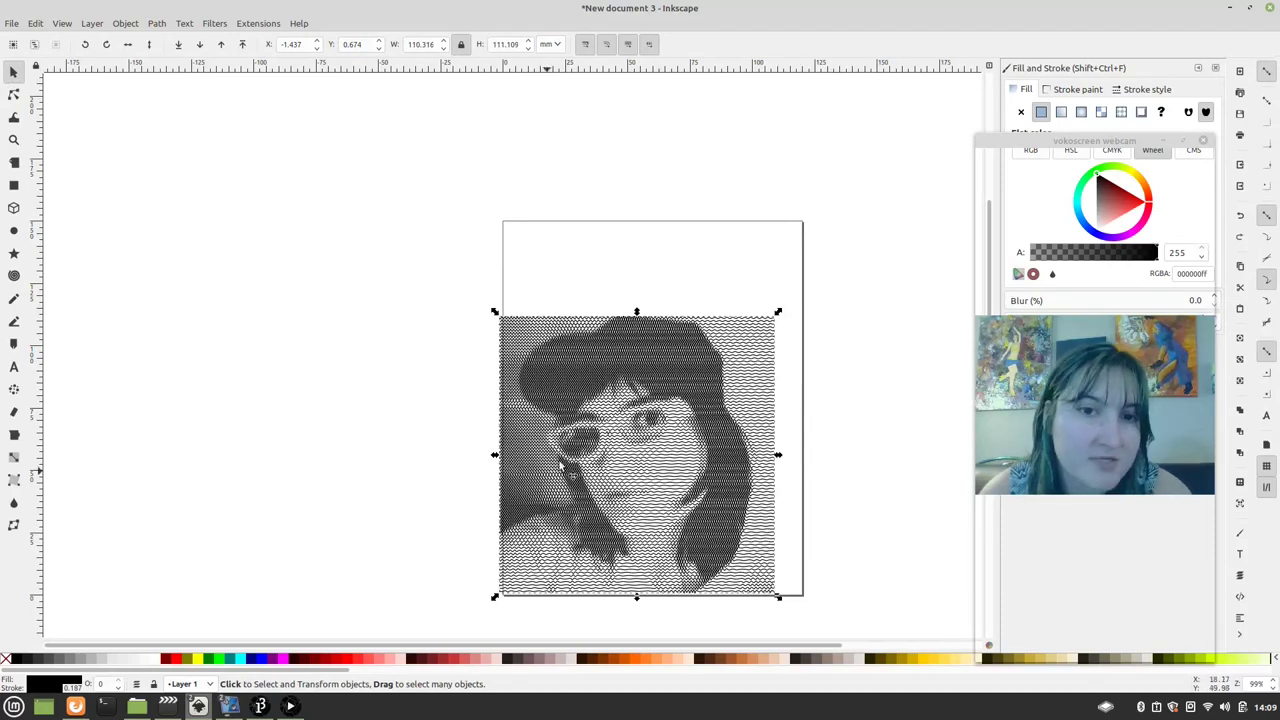
drag(612, 426, 621, 390)
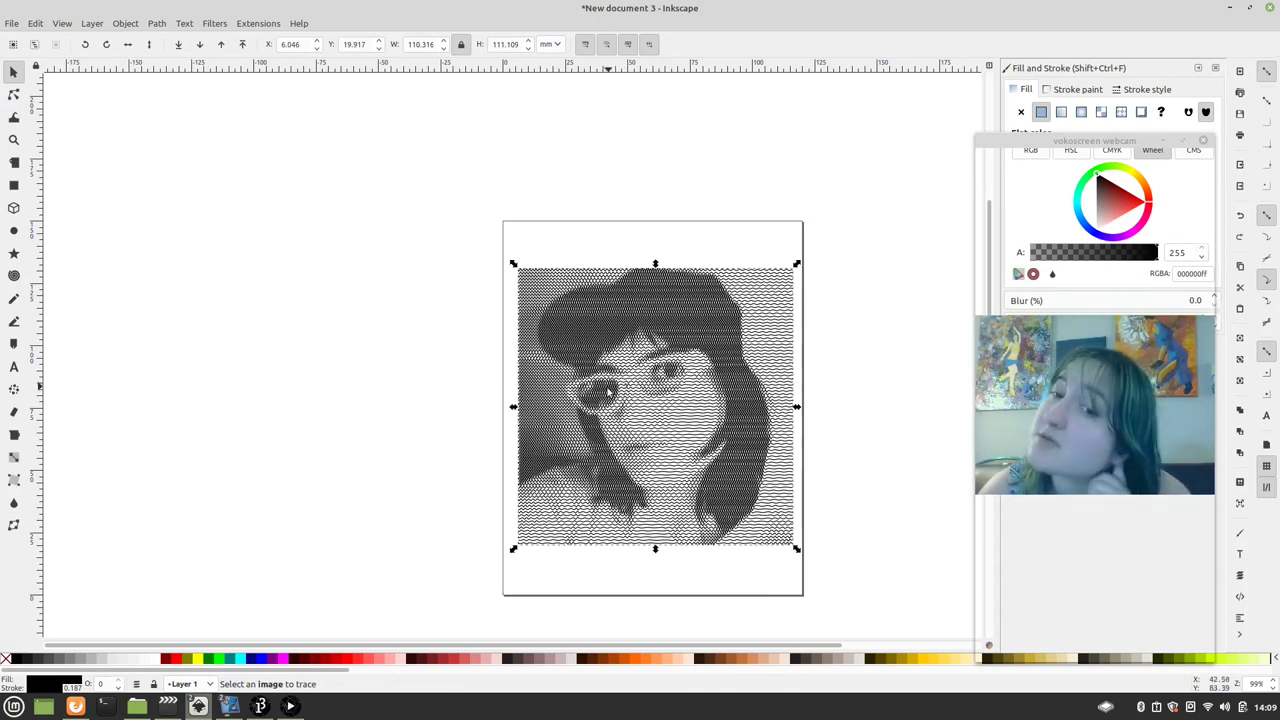
drag(703, 434, 818, 414)
click(818, 414)
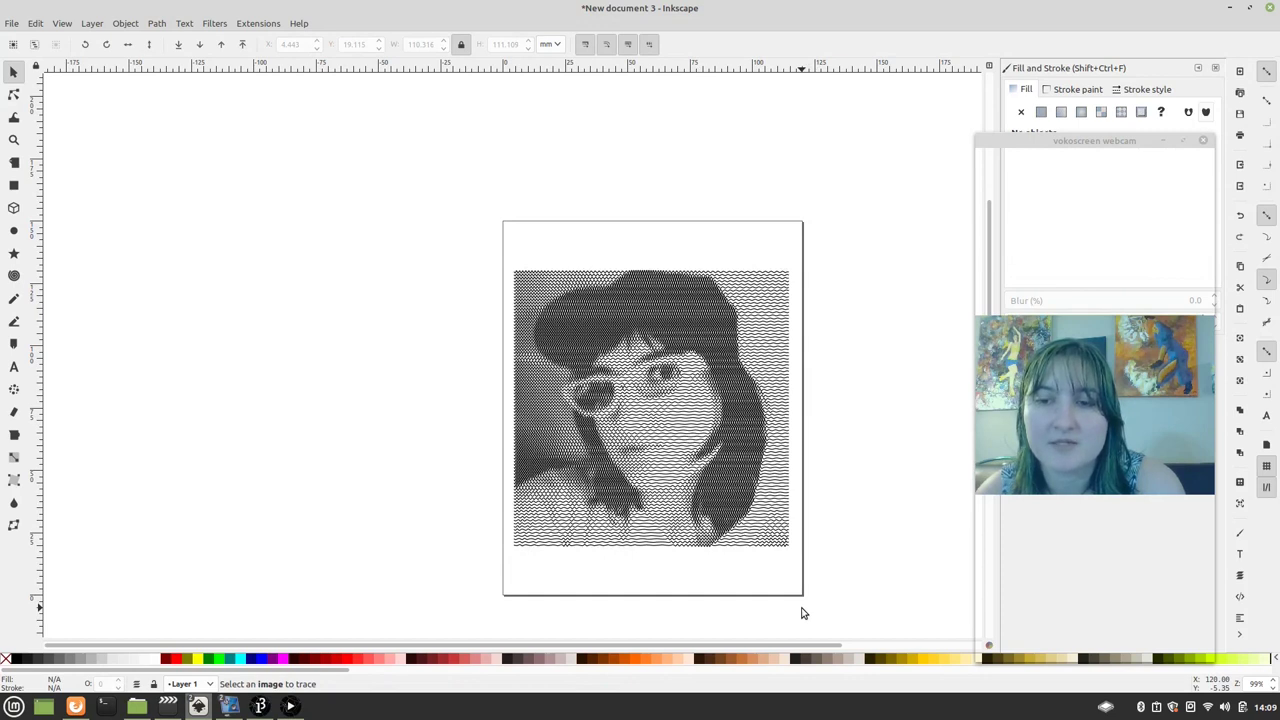
Step: Reselect the squiggle portrait with a rubber-band selection
click(365, 471)
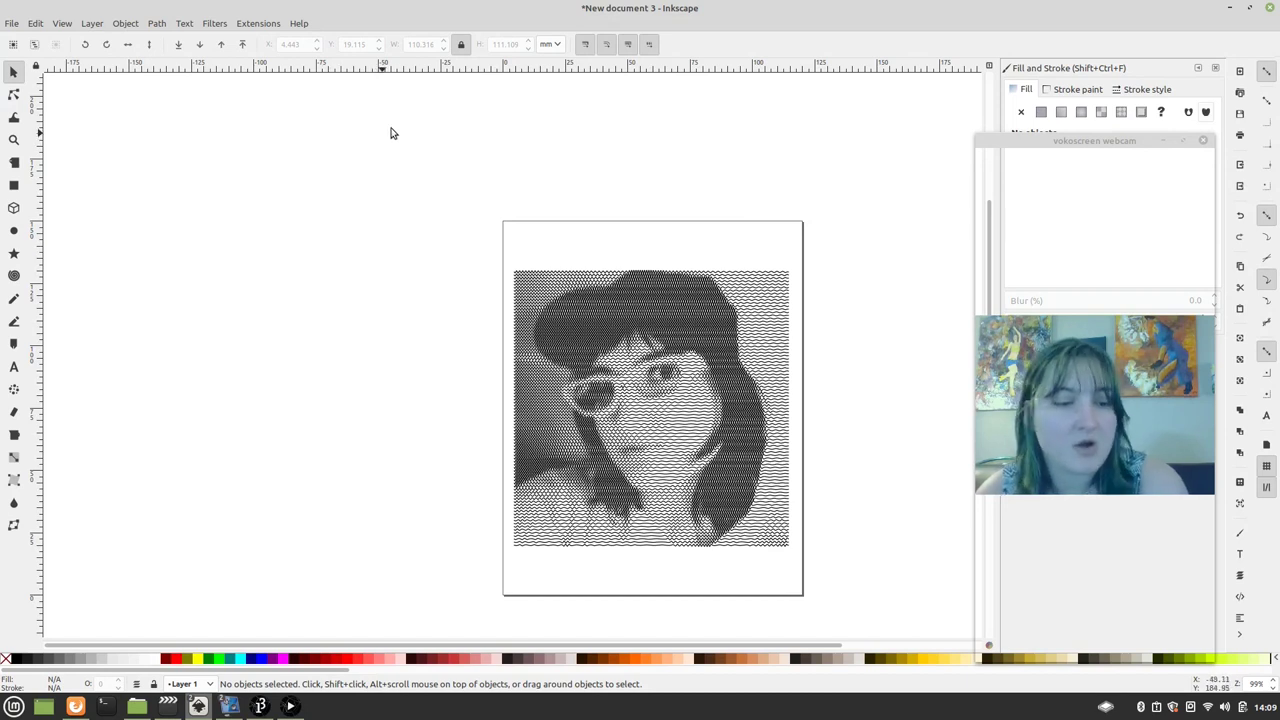
key(ctrl+a)
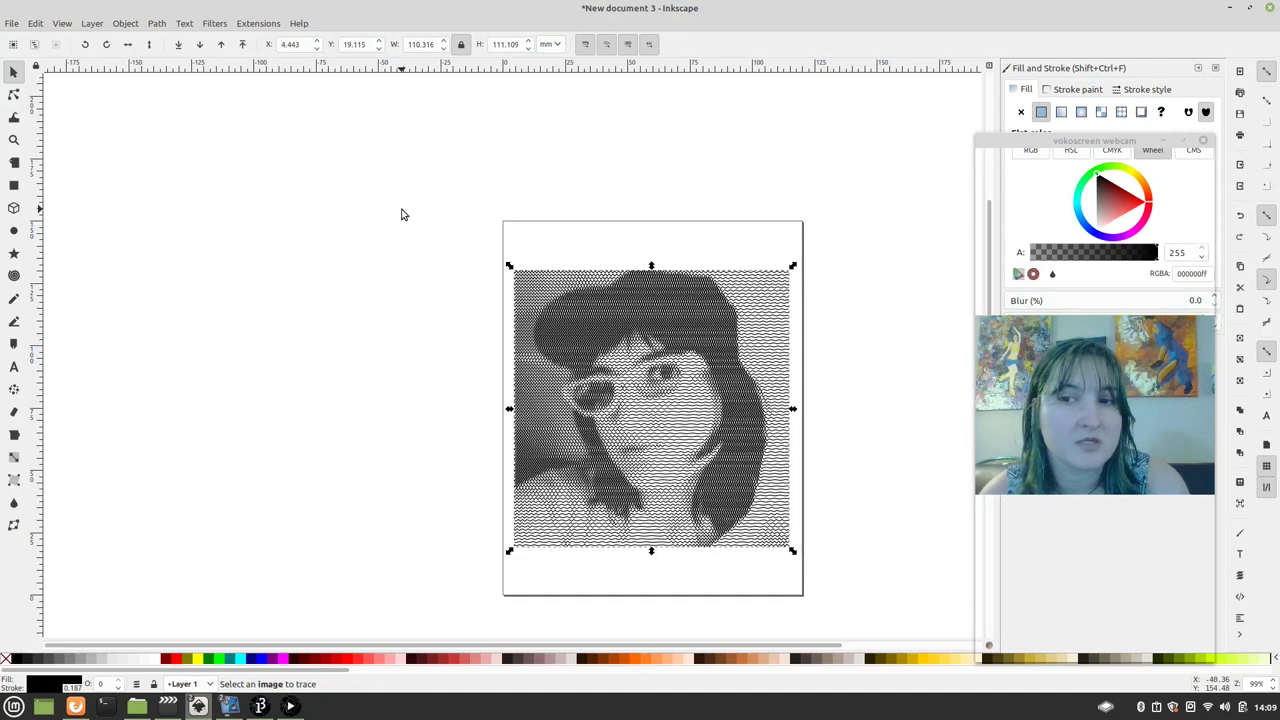
key(Escape)
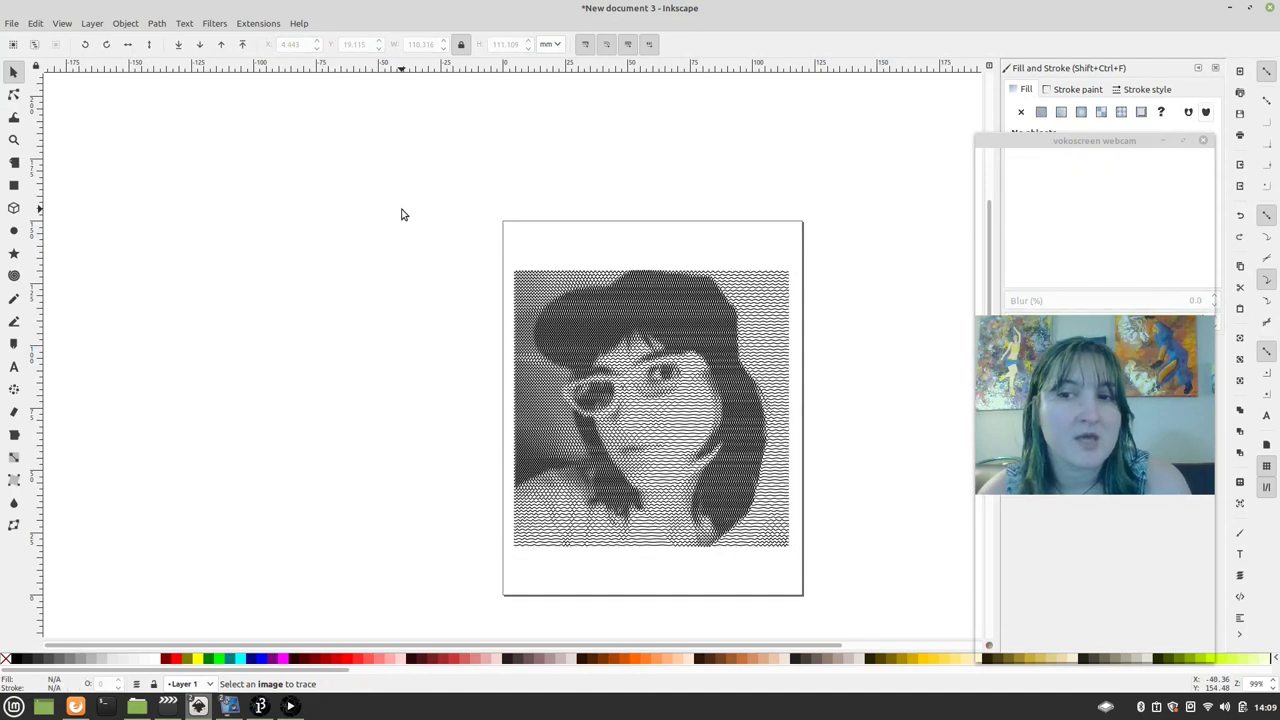
drag(399, 190, 829, 345)
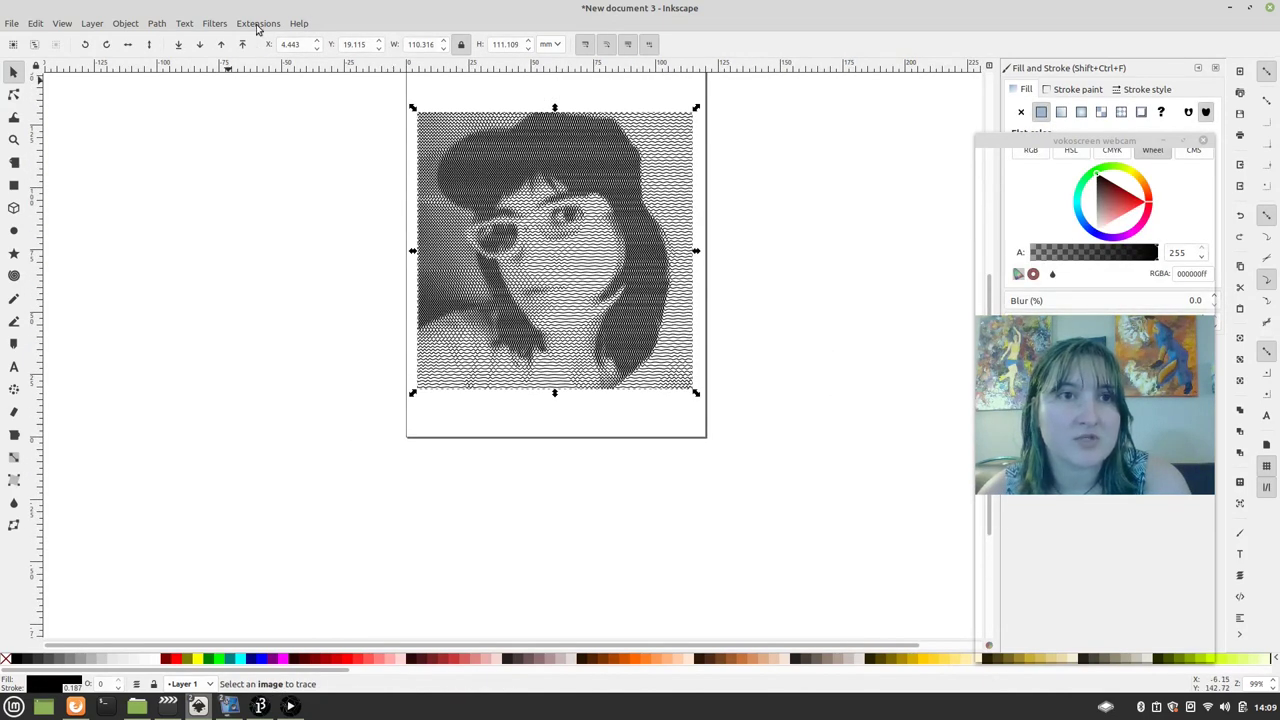
Step: Apply AxiDraw Plot Optimization with 'Reorder within groups' to the portrait, then close it
click(258, 23)
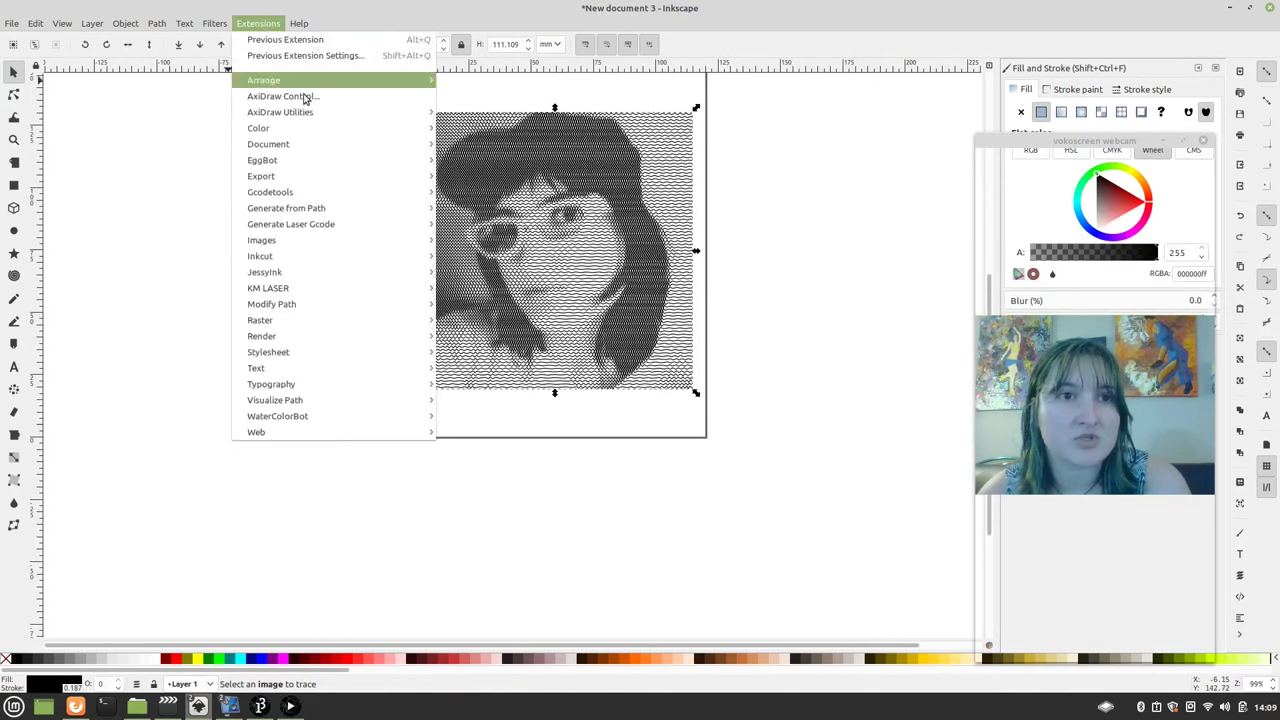
mouse_move(325, 115)
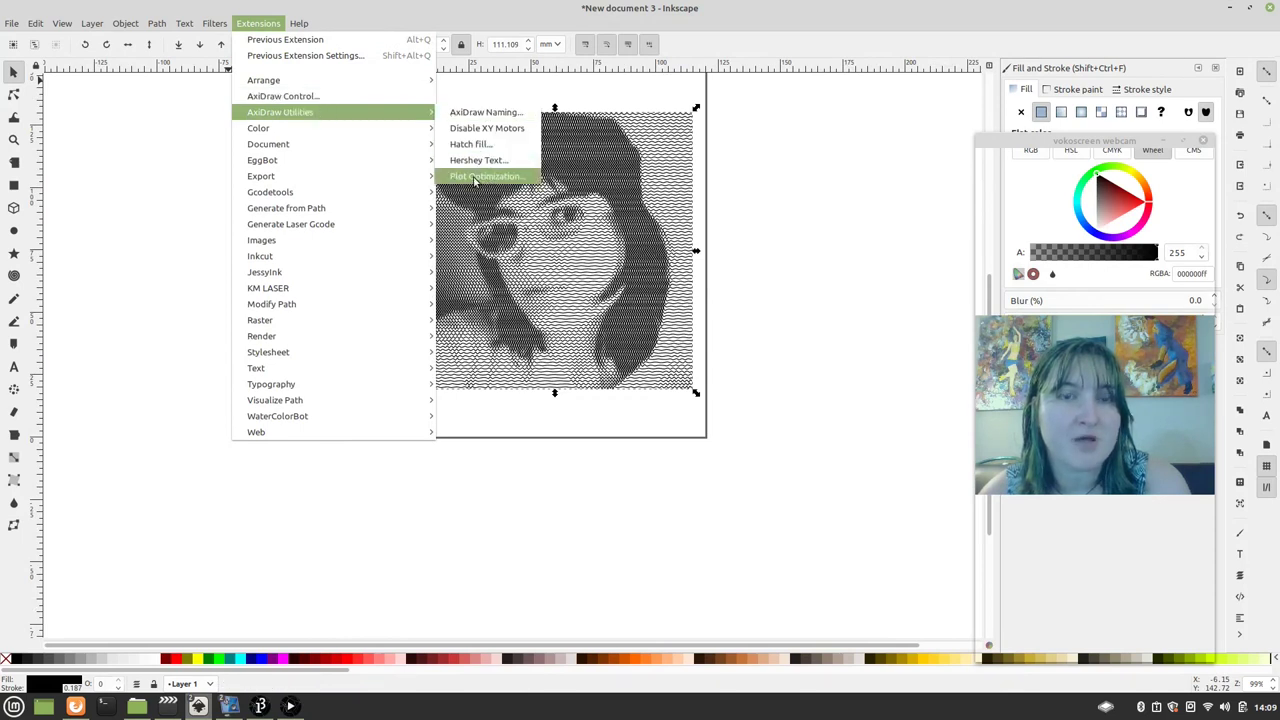
click(487, 176)
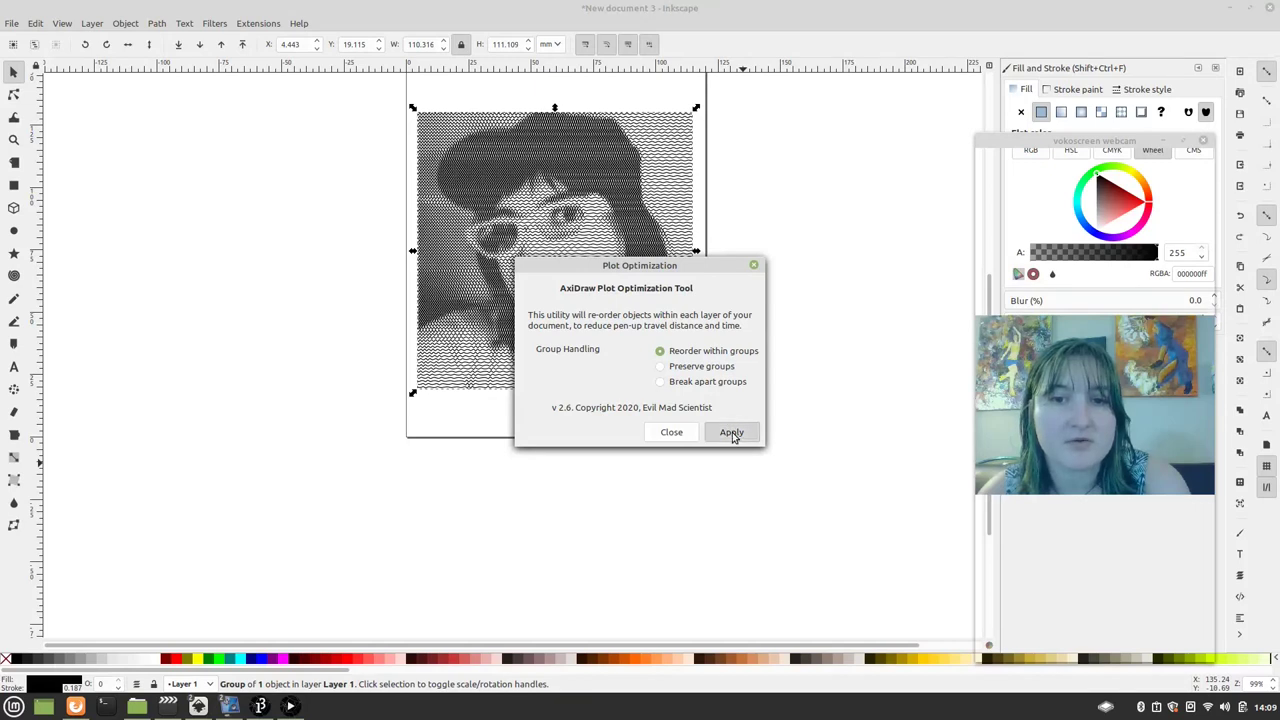
click(732, 432)
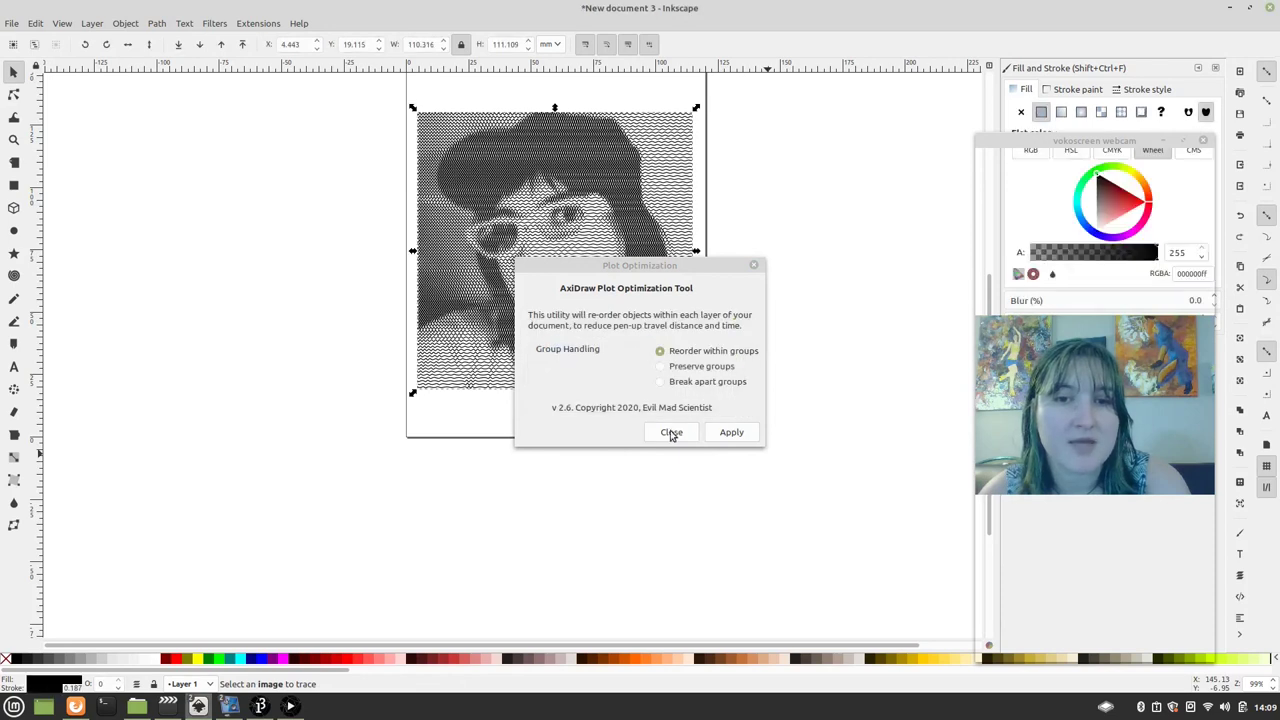
click(671, 432)
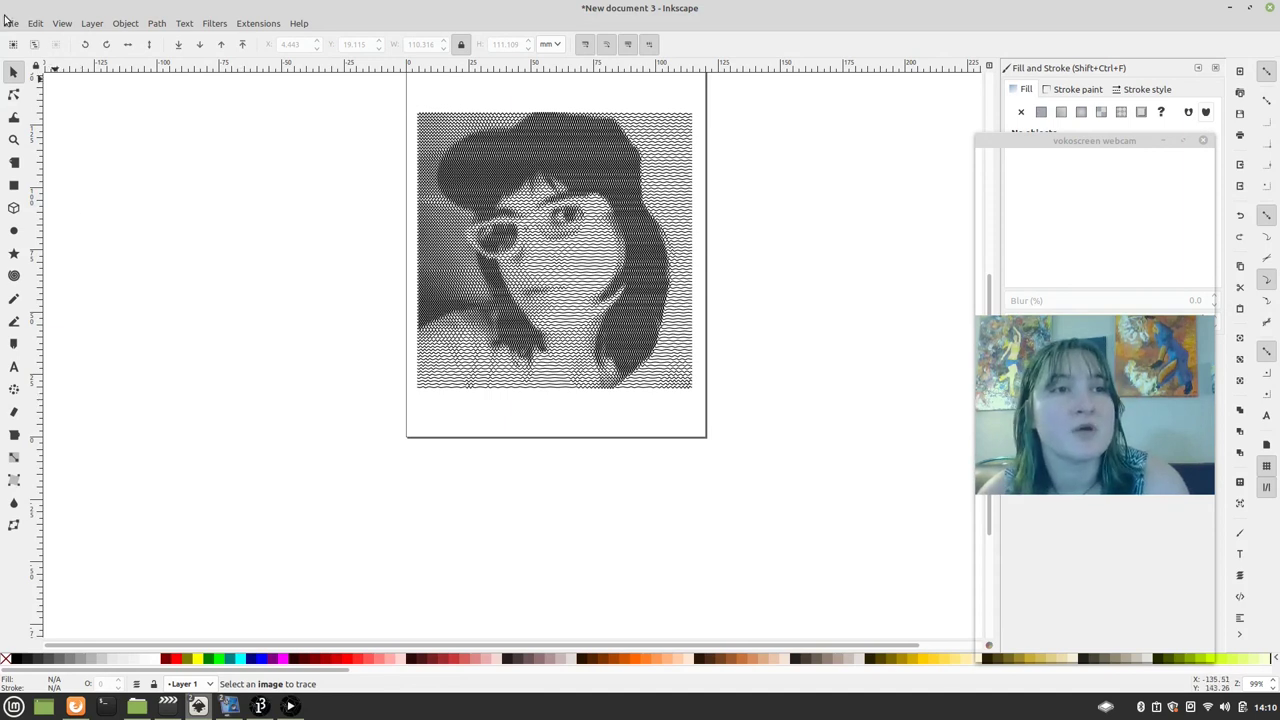
Step: Save the drawing as drawing-1.gcode in 3-axis gcode plotter format
click(10, 22)
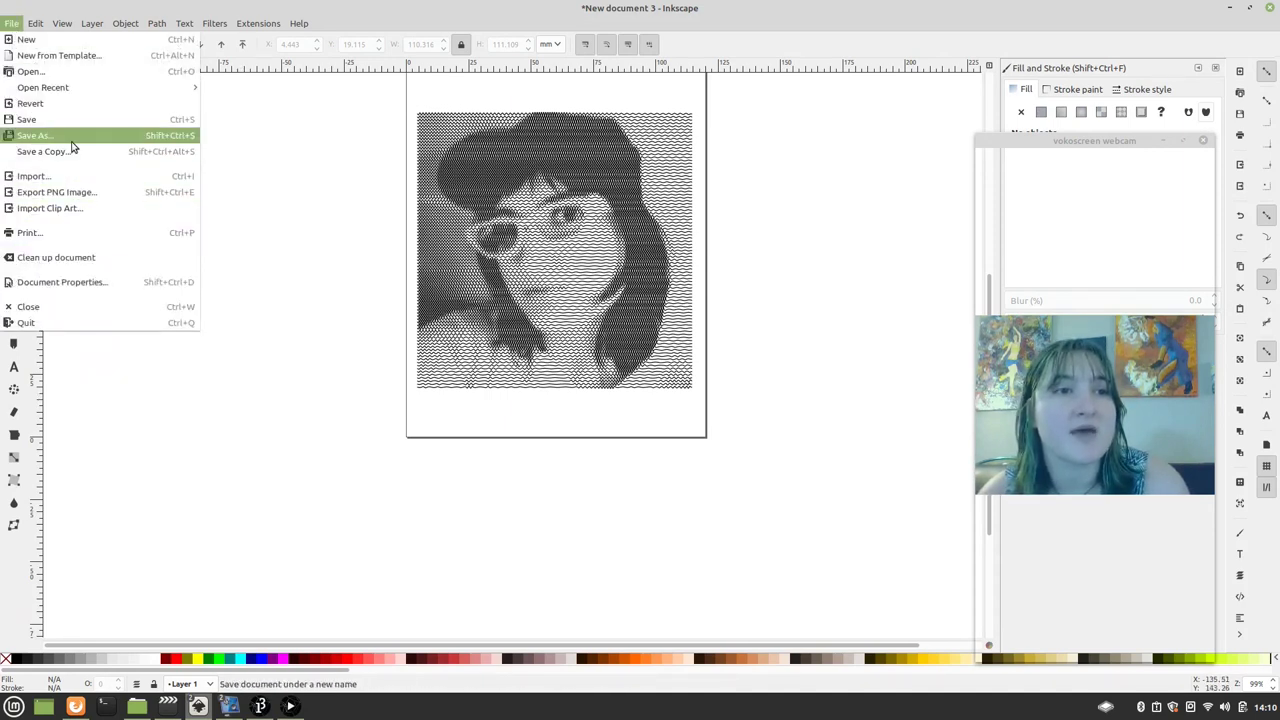
click(72, 136)
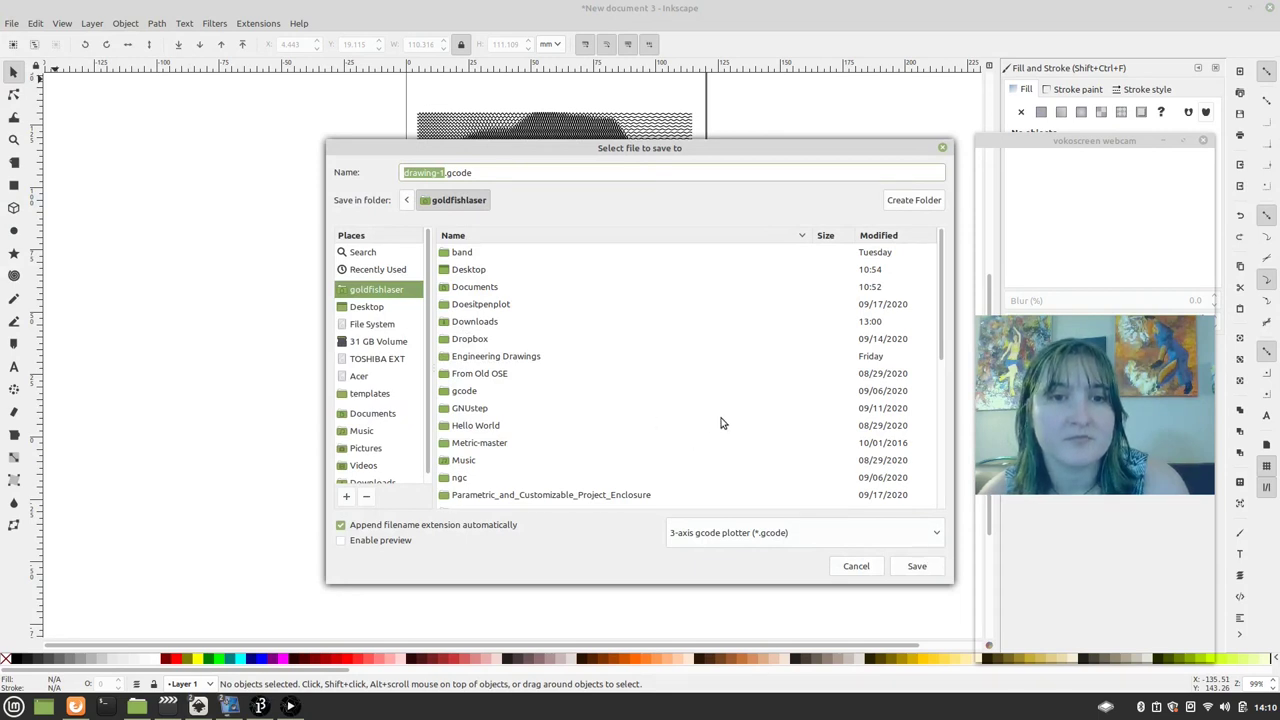
scroll(722, 423, down, 3)
scroll(728, 425, up, 3)
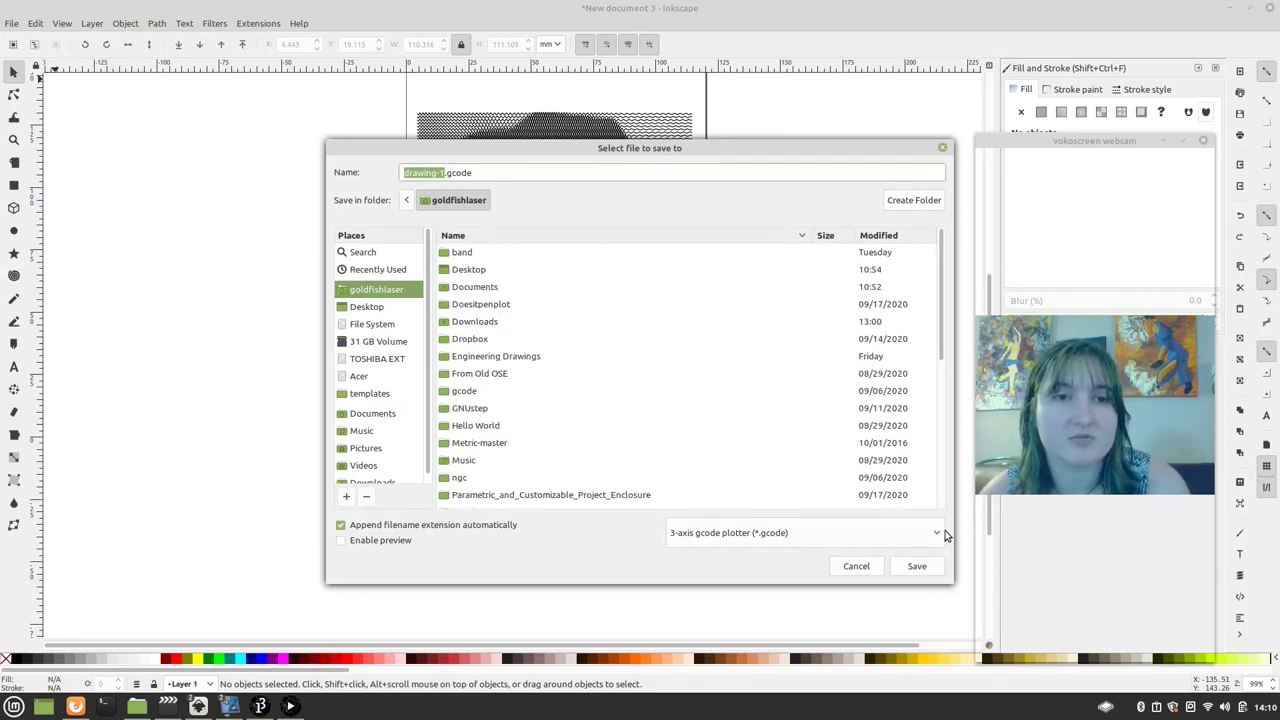
click(925, 568)
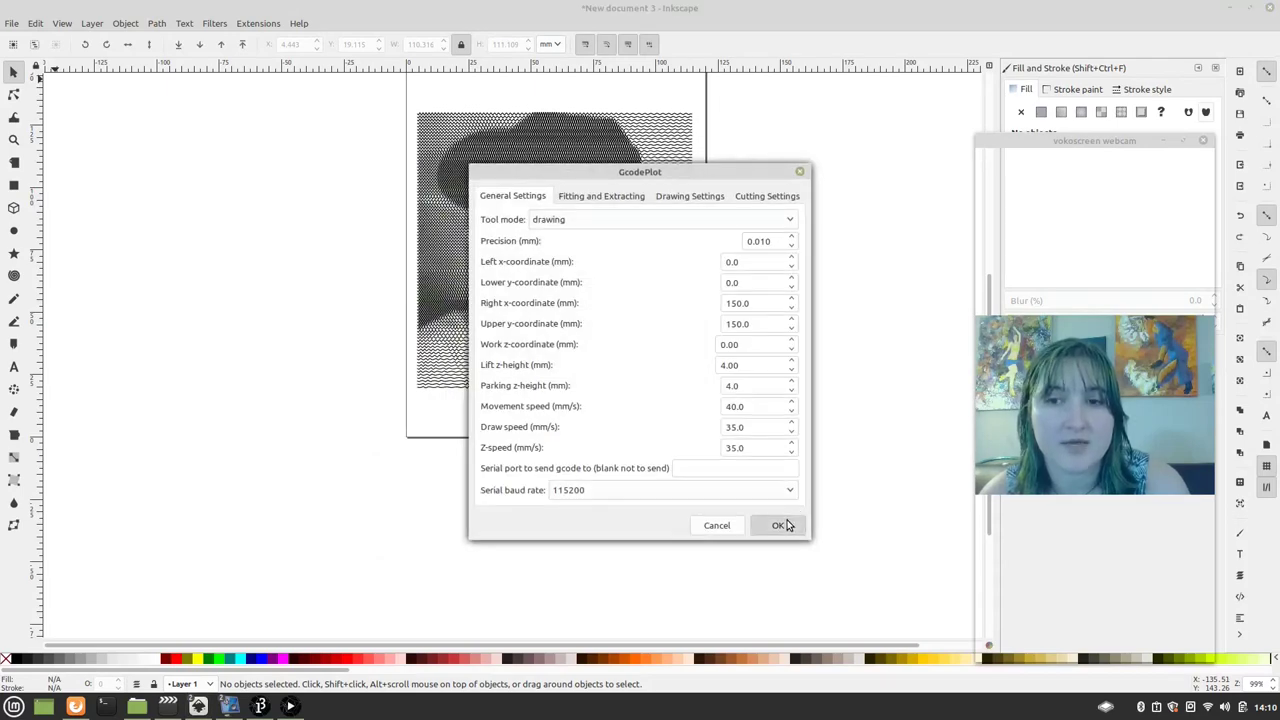
Step: Open ncviewer.com in a new Firefox tab
click(75, 706)
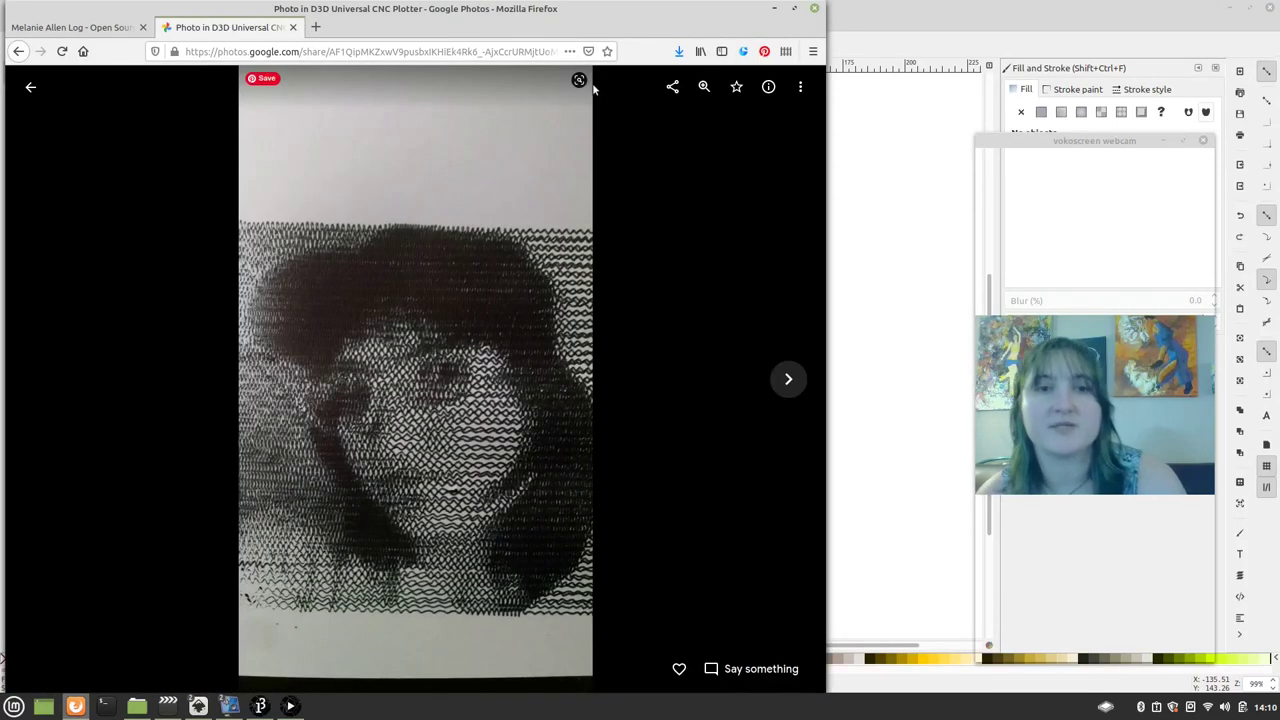
click(315, 27)
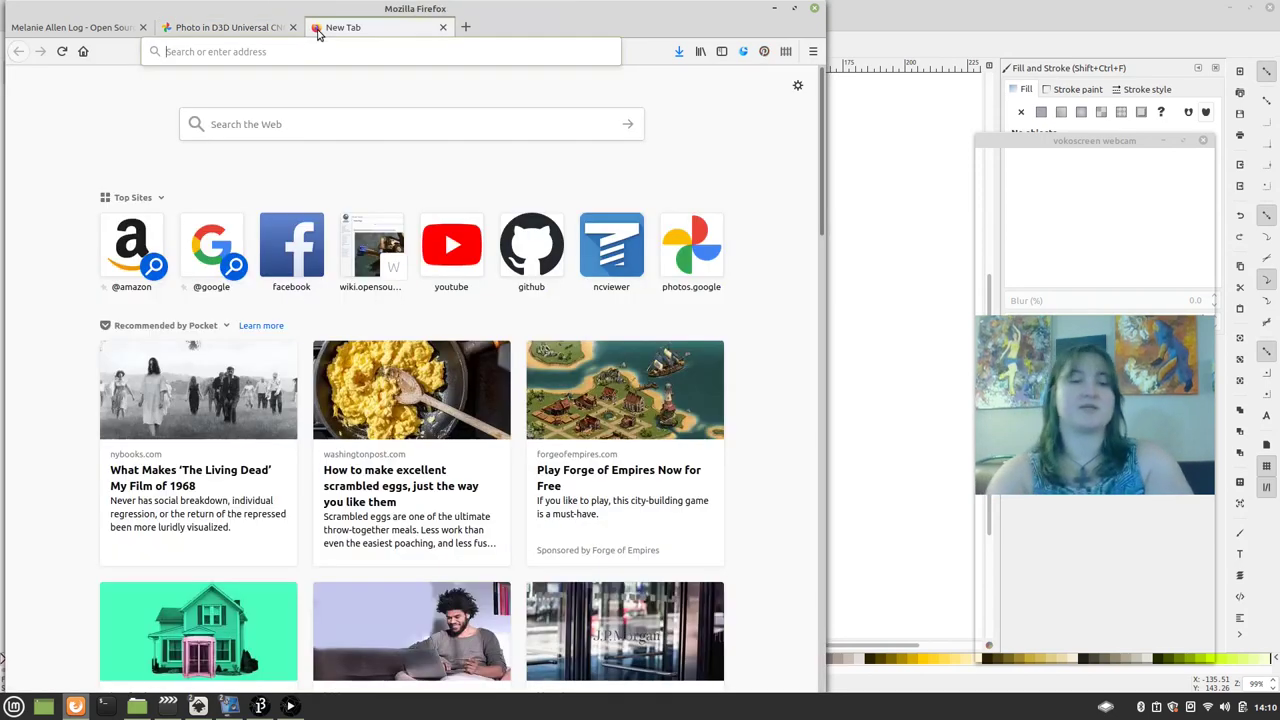
text(ncviewer.com)
key(Return)
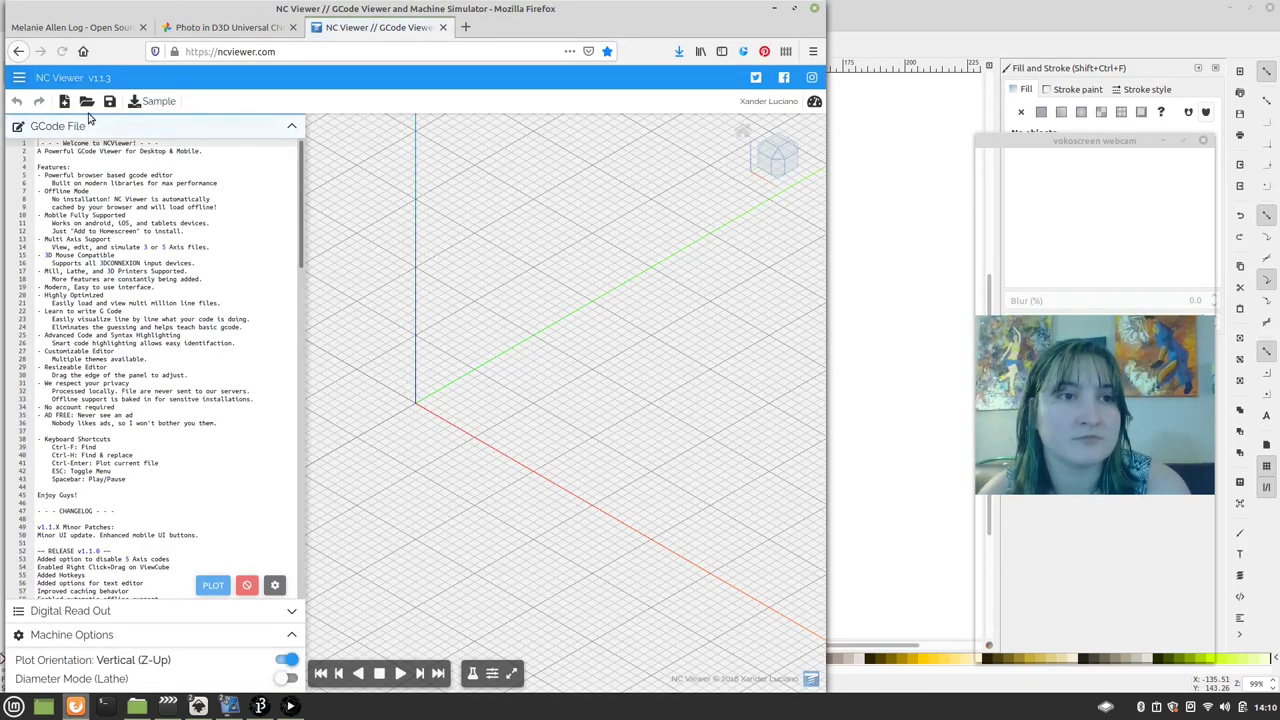
Step: Bring up NC Viewer's file upload window and browse the file list
click(86, 101)
scroll(393, 288, down, 5)
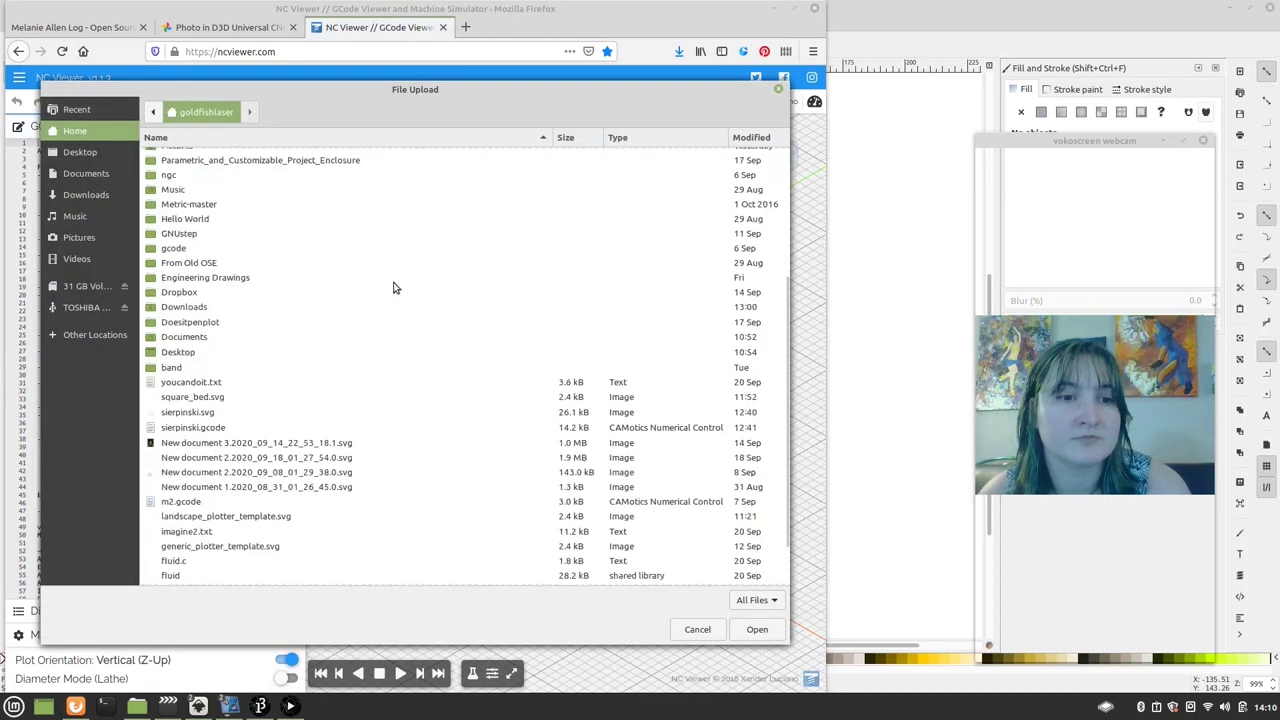
scroll(393, 288, down, 1)
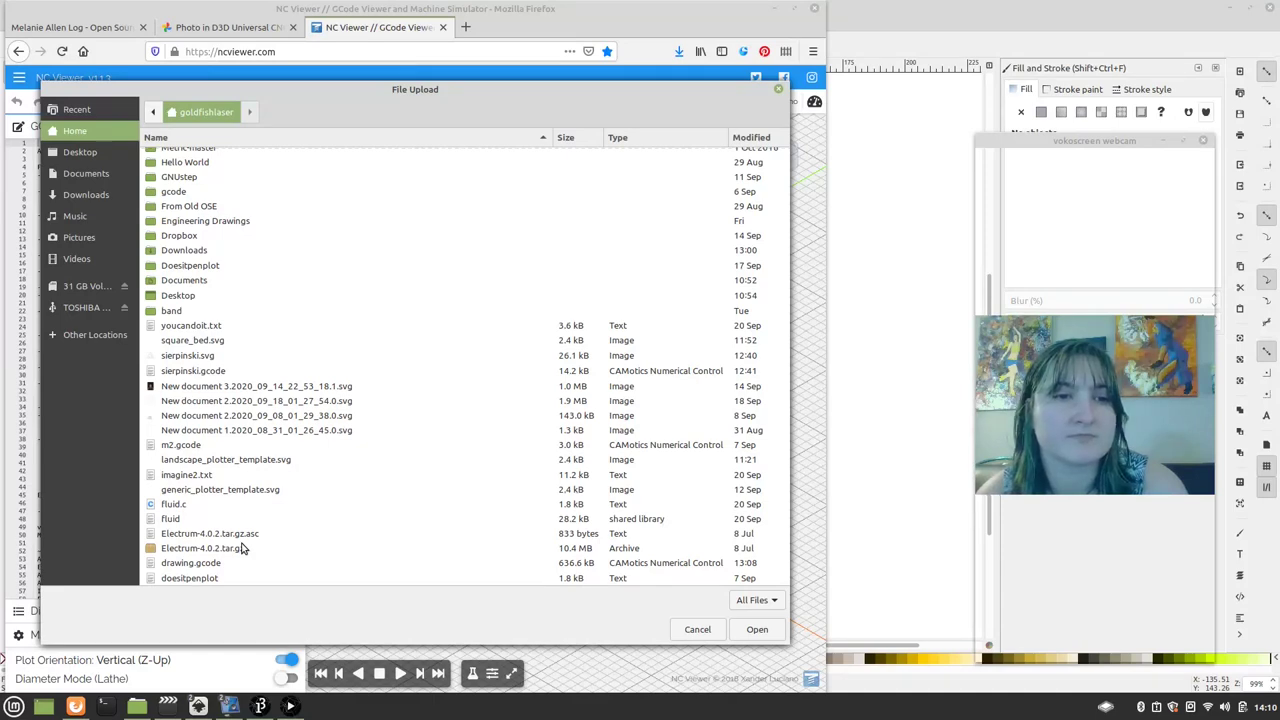
scroll(241, 548, up, 5)
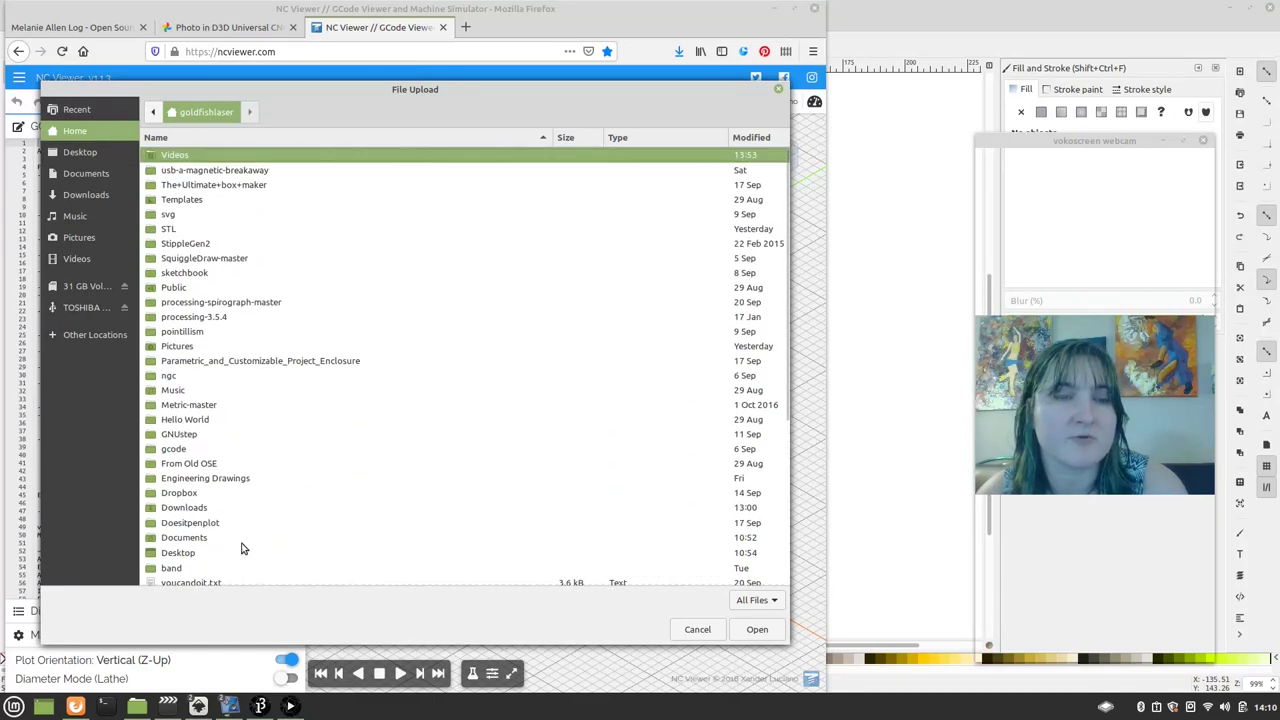
scroll(241, 548, down, 5)
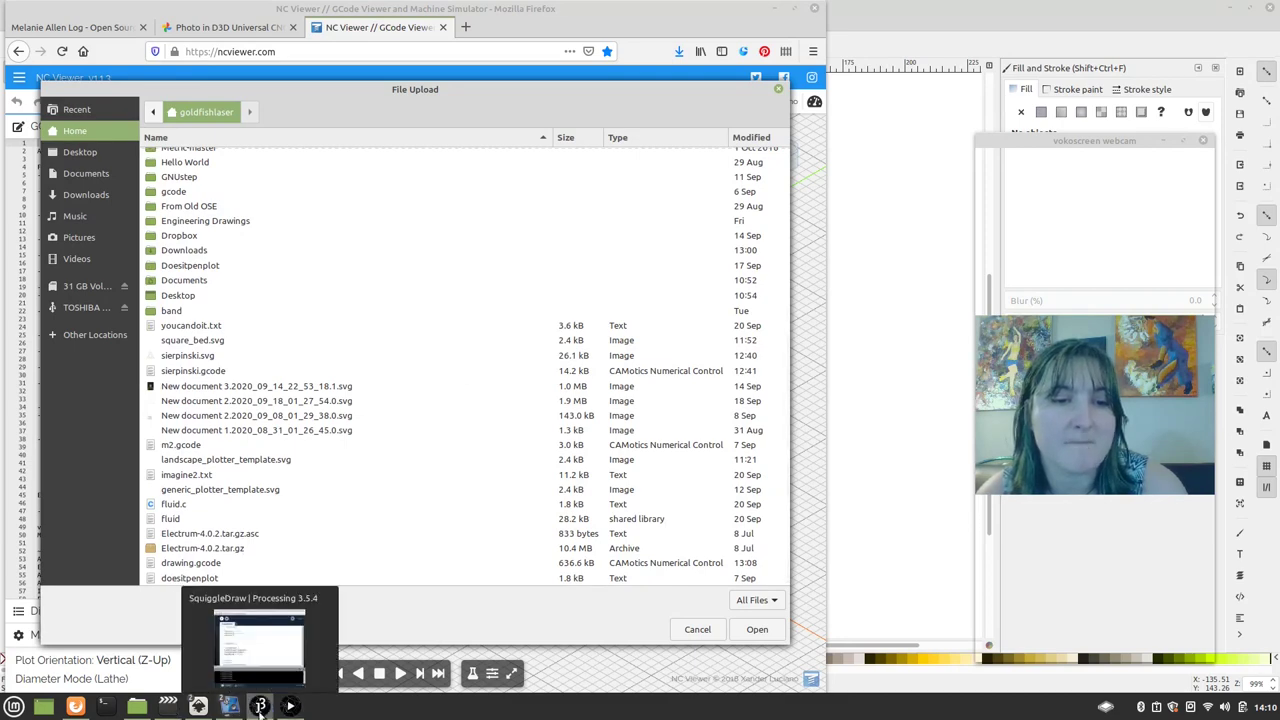
Step: Choose drawing-1.gcode in the upload window and load it into NC Viewer
click(260, 706)
click(197, 706)
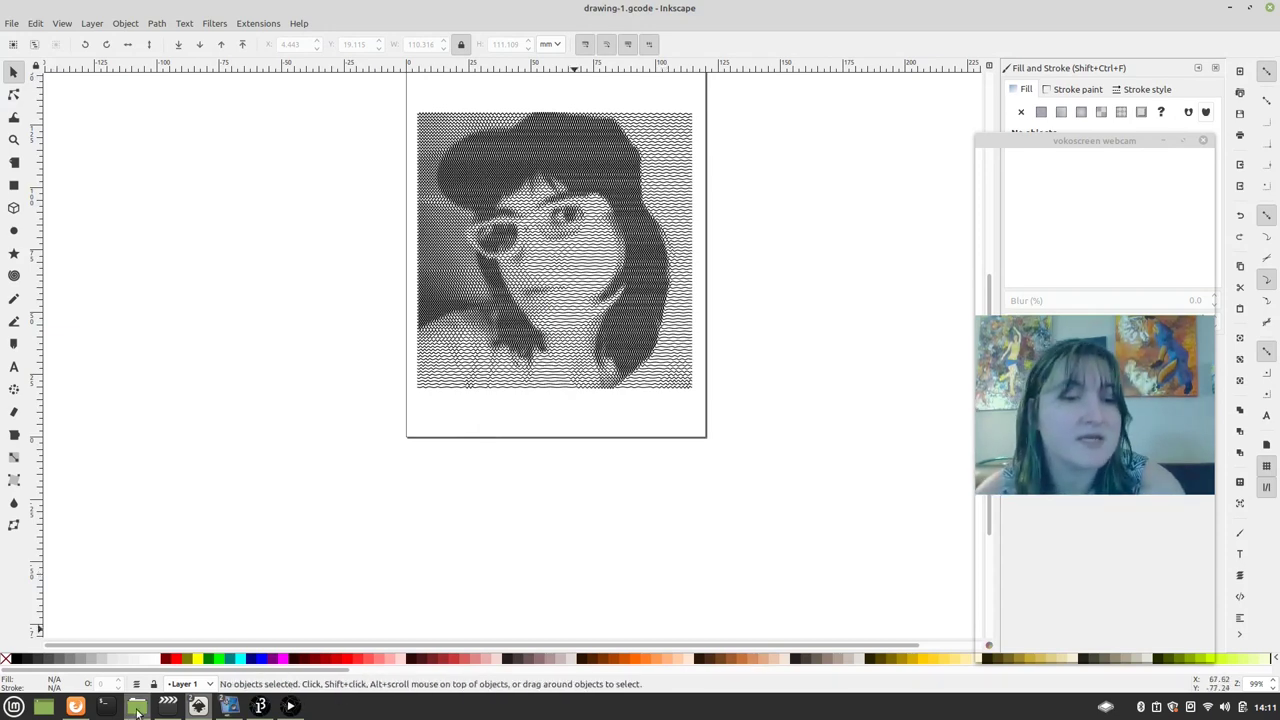
click(138, 708)
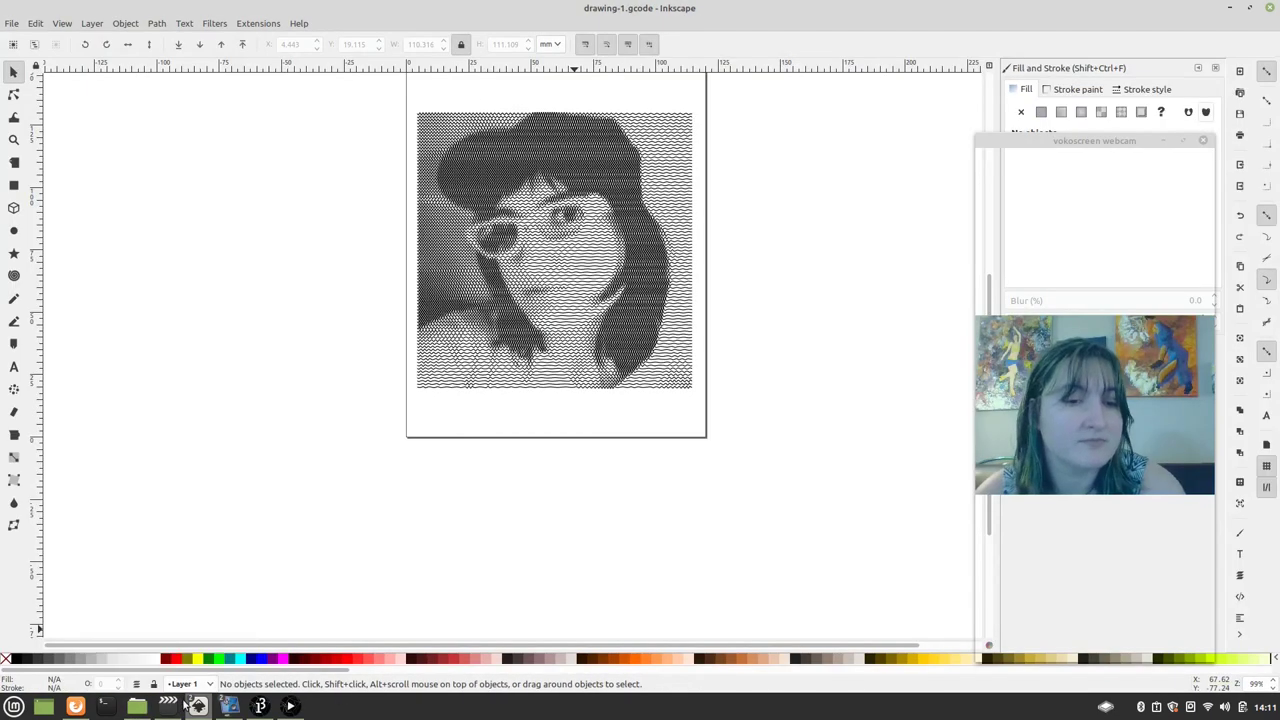
click(75, 706)
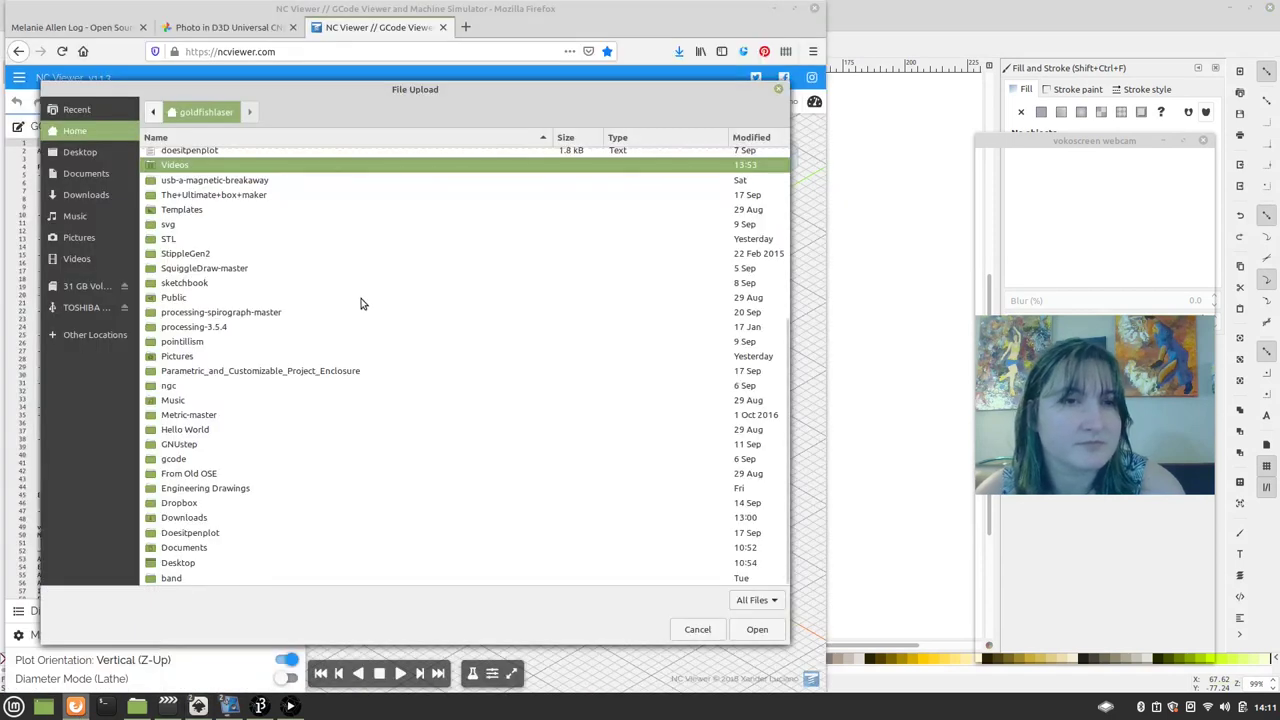
scroll(265, 502, up, 5)
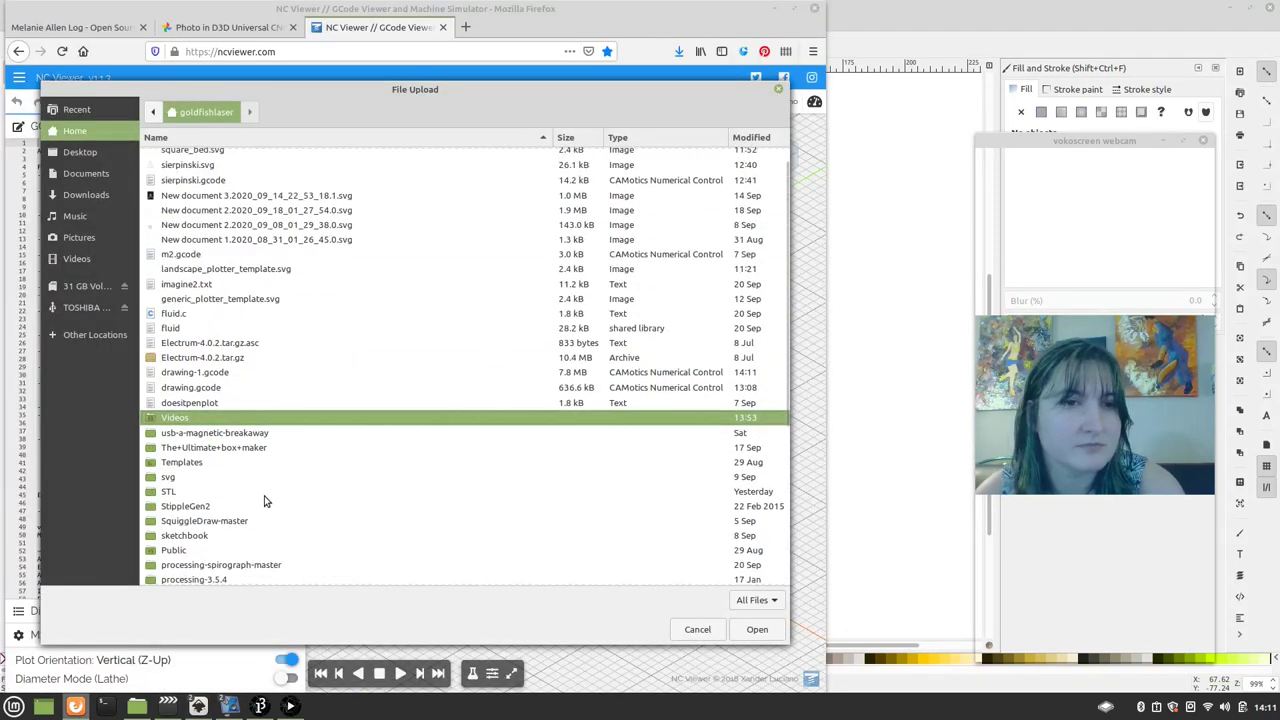
click(249, 373)
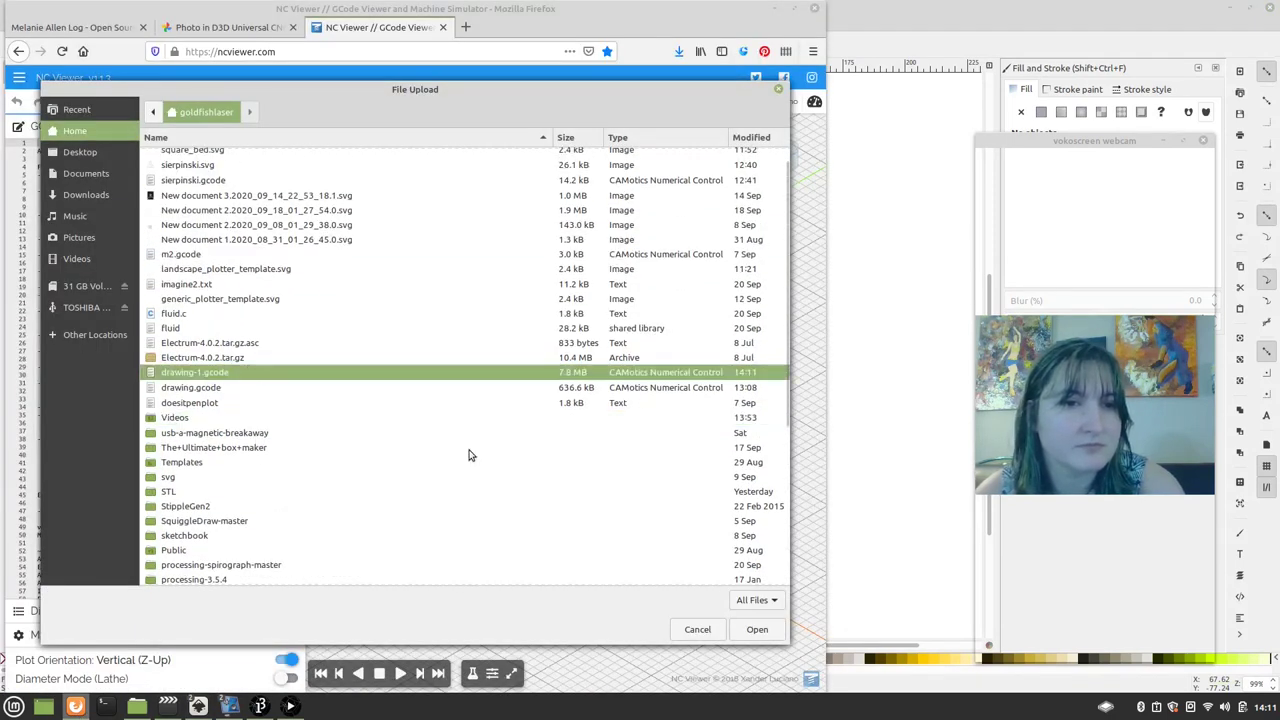
click(757, 630)
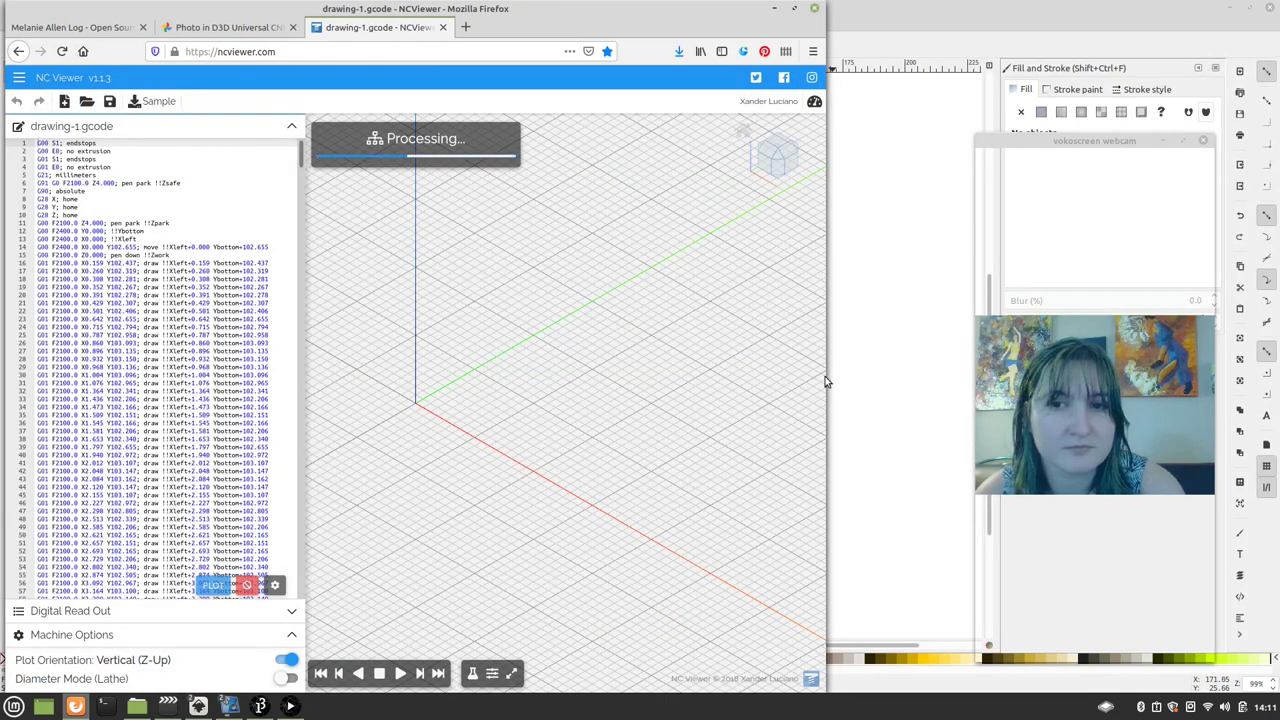
Step: Widen the browser for a larger 3D view and play the drawing-1.gcode toolpath simulation
drag(821, 376, 939, 368)
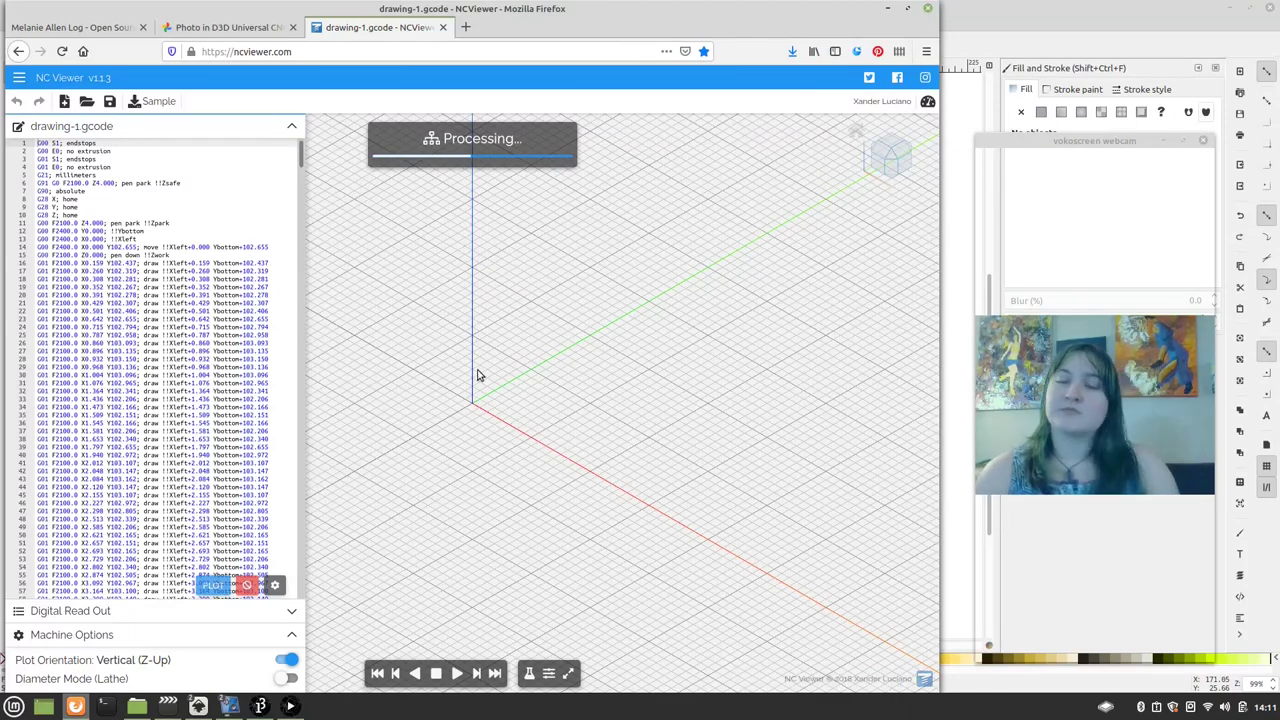
scroll(671, 423, down, 5)
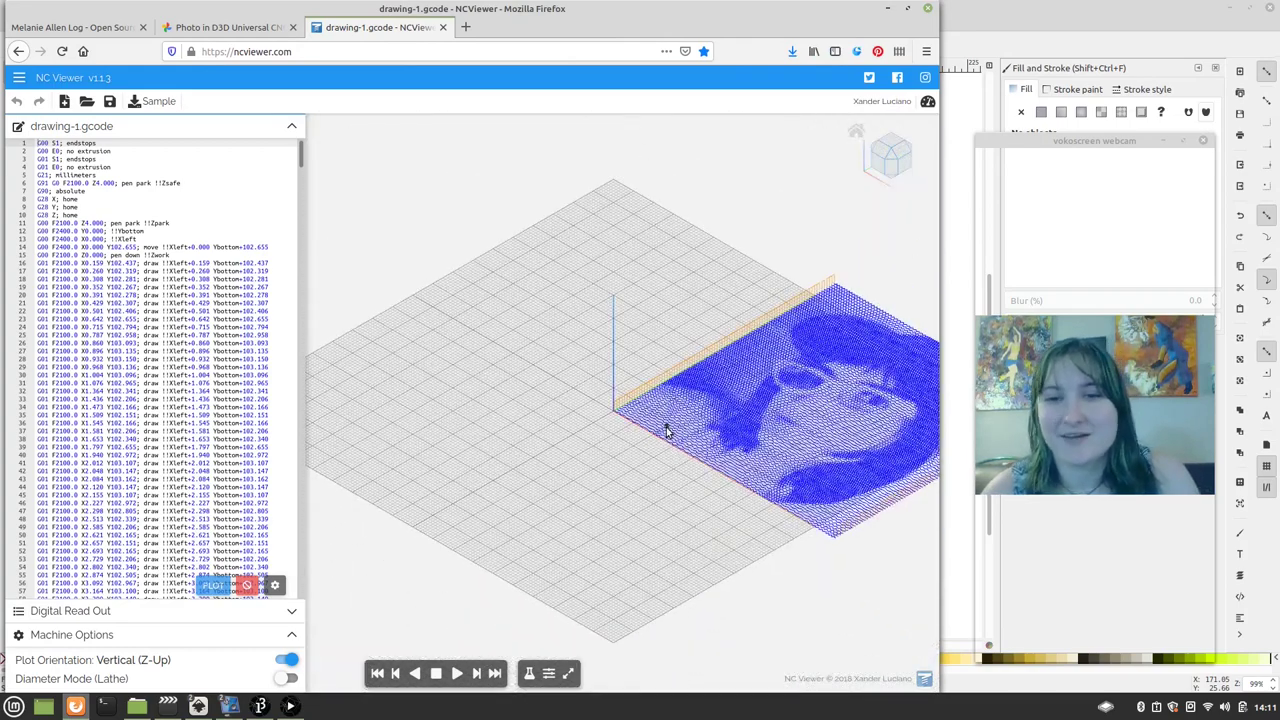
scroll(906, 537, down, 3)
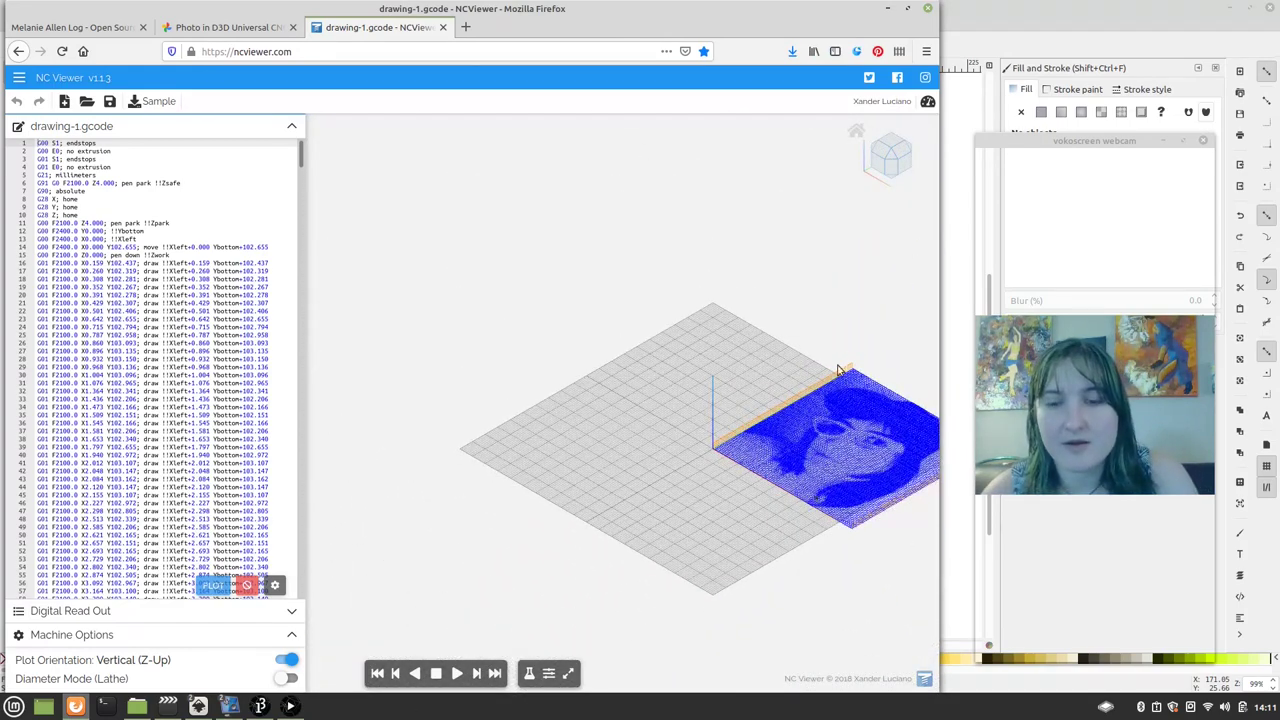
scroll(900, 367, up, 5)
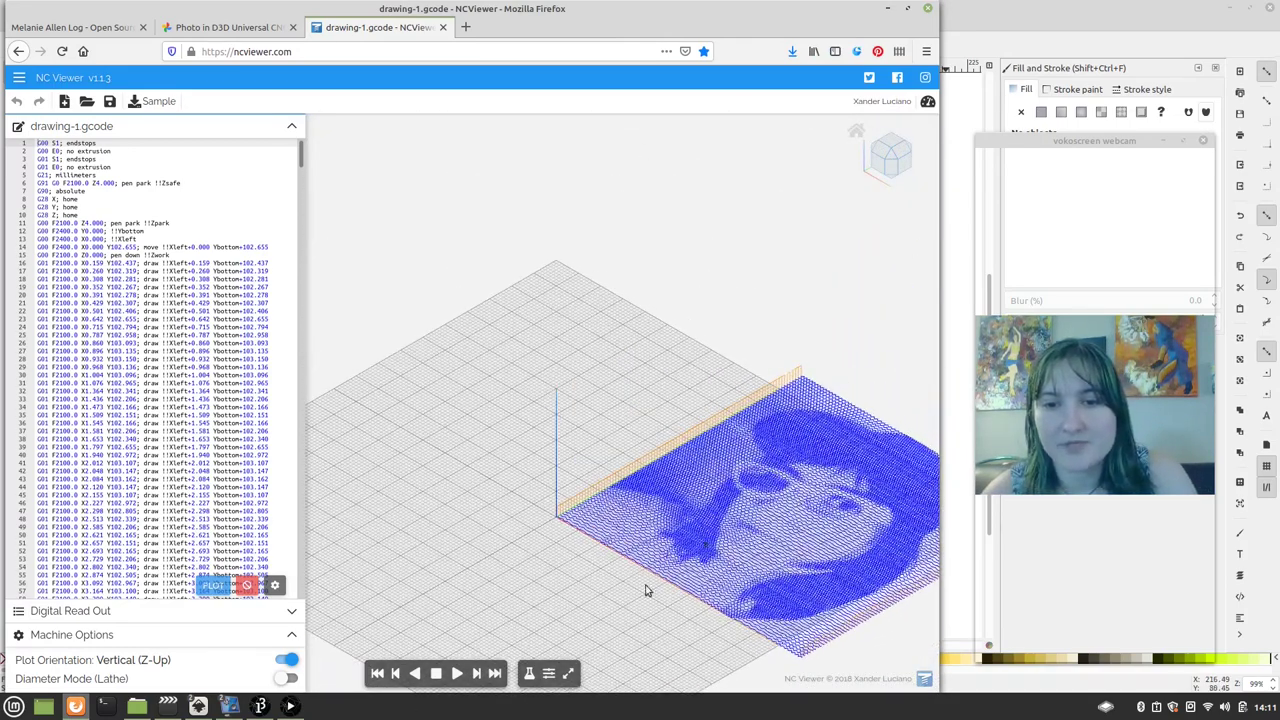
click(457, 673)
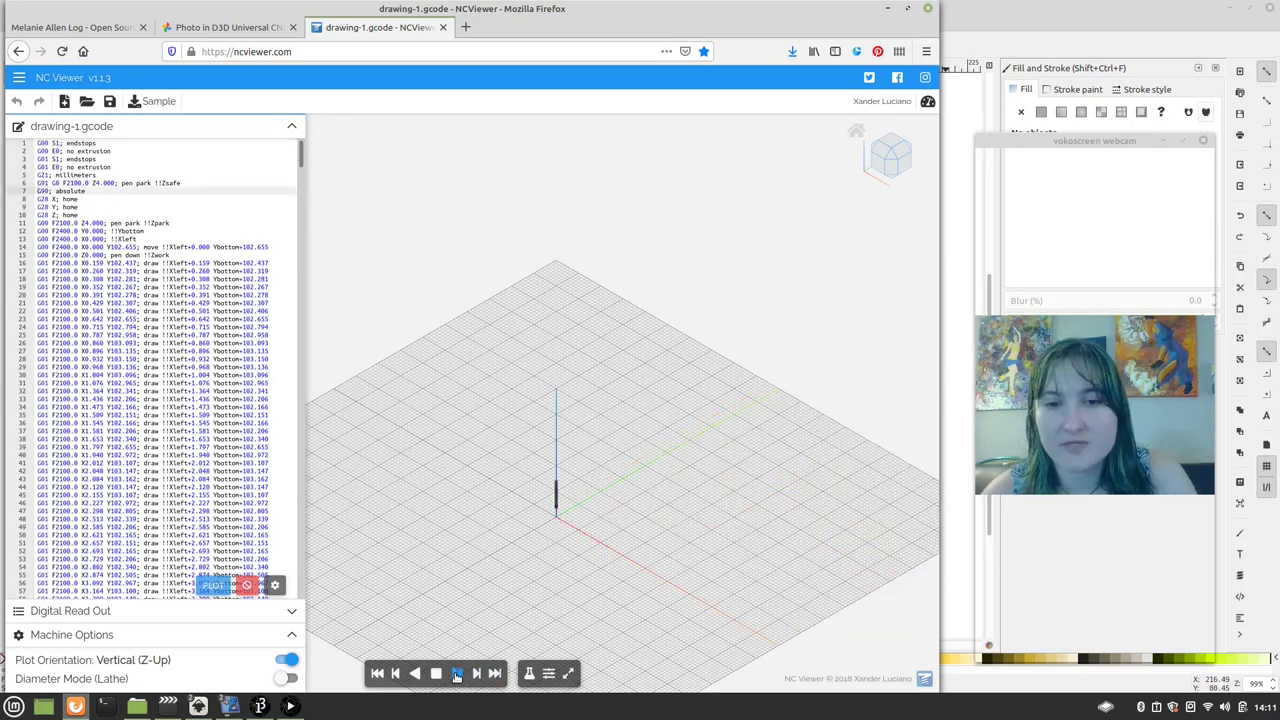